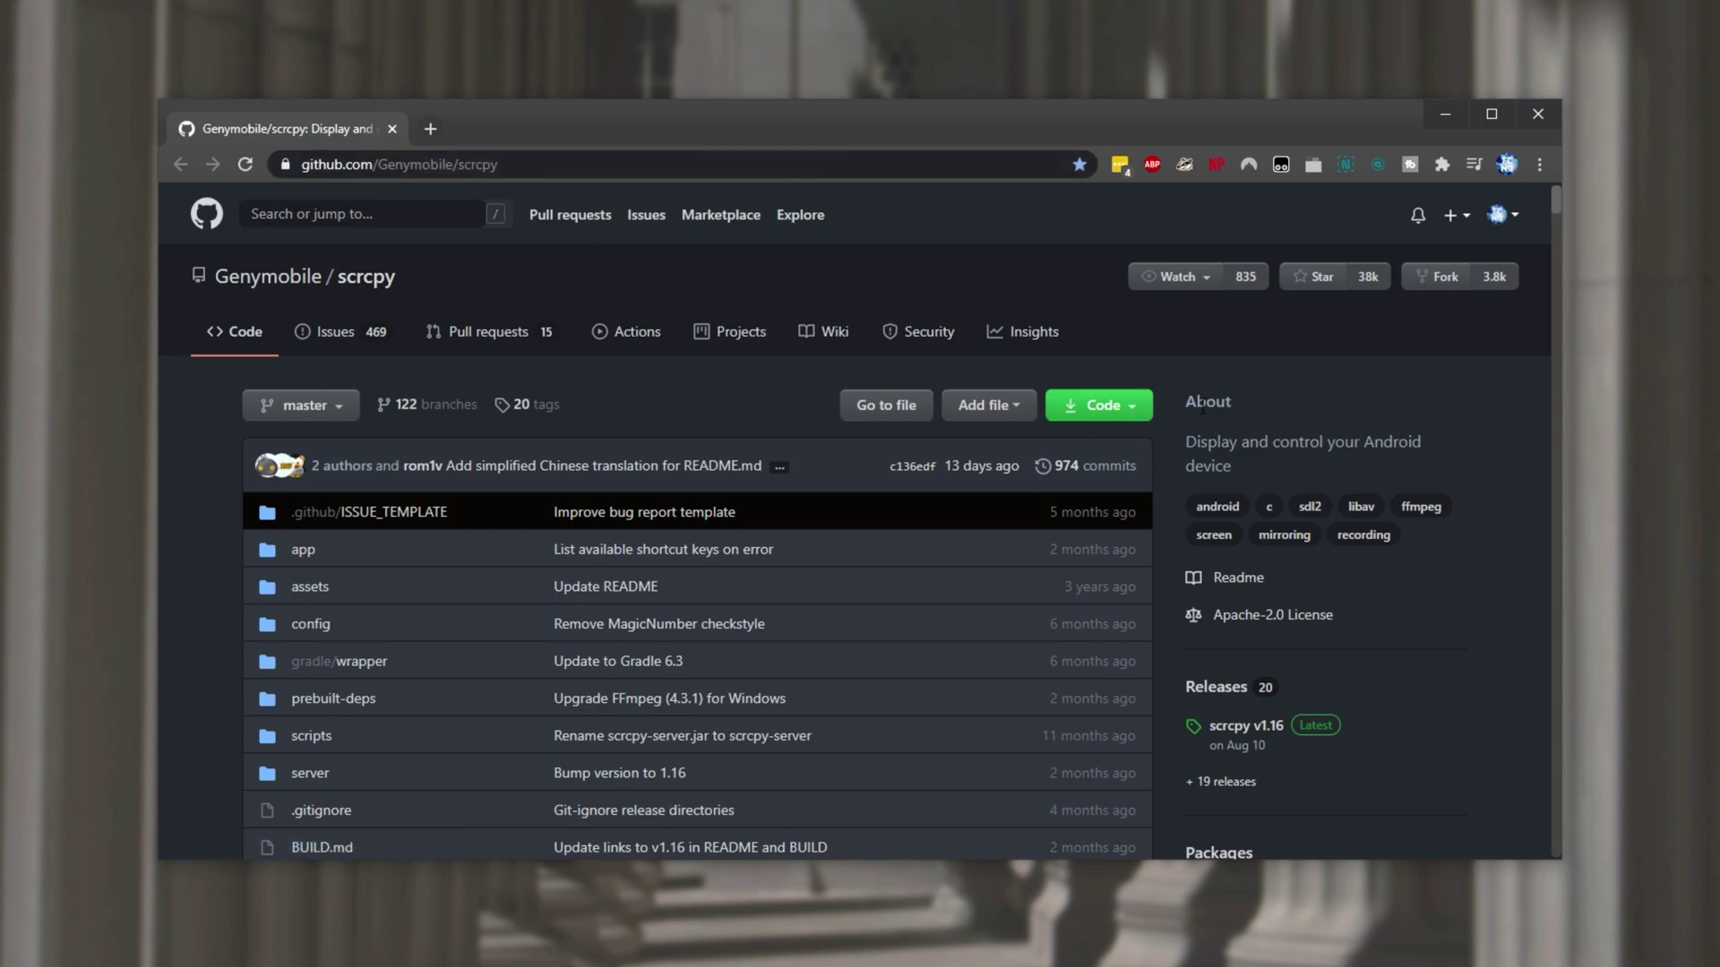
{"action": "left_click_drag", "start_coordinate": [1186, 442], "coordinate": [1233, 467]}
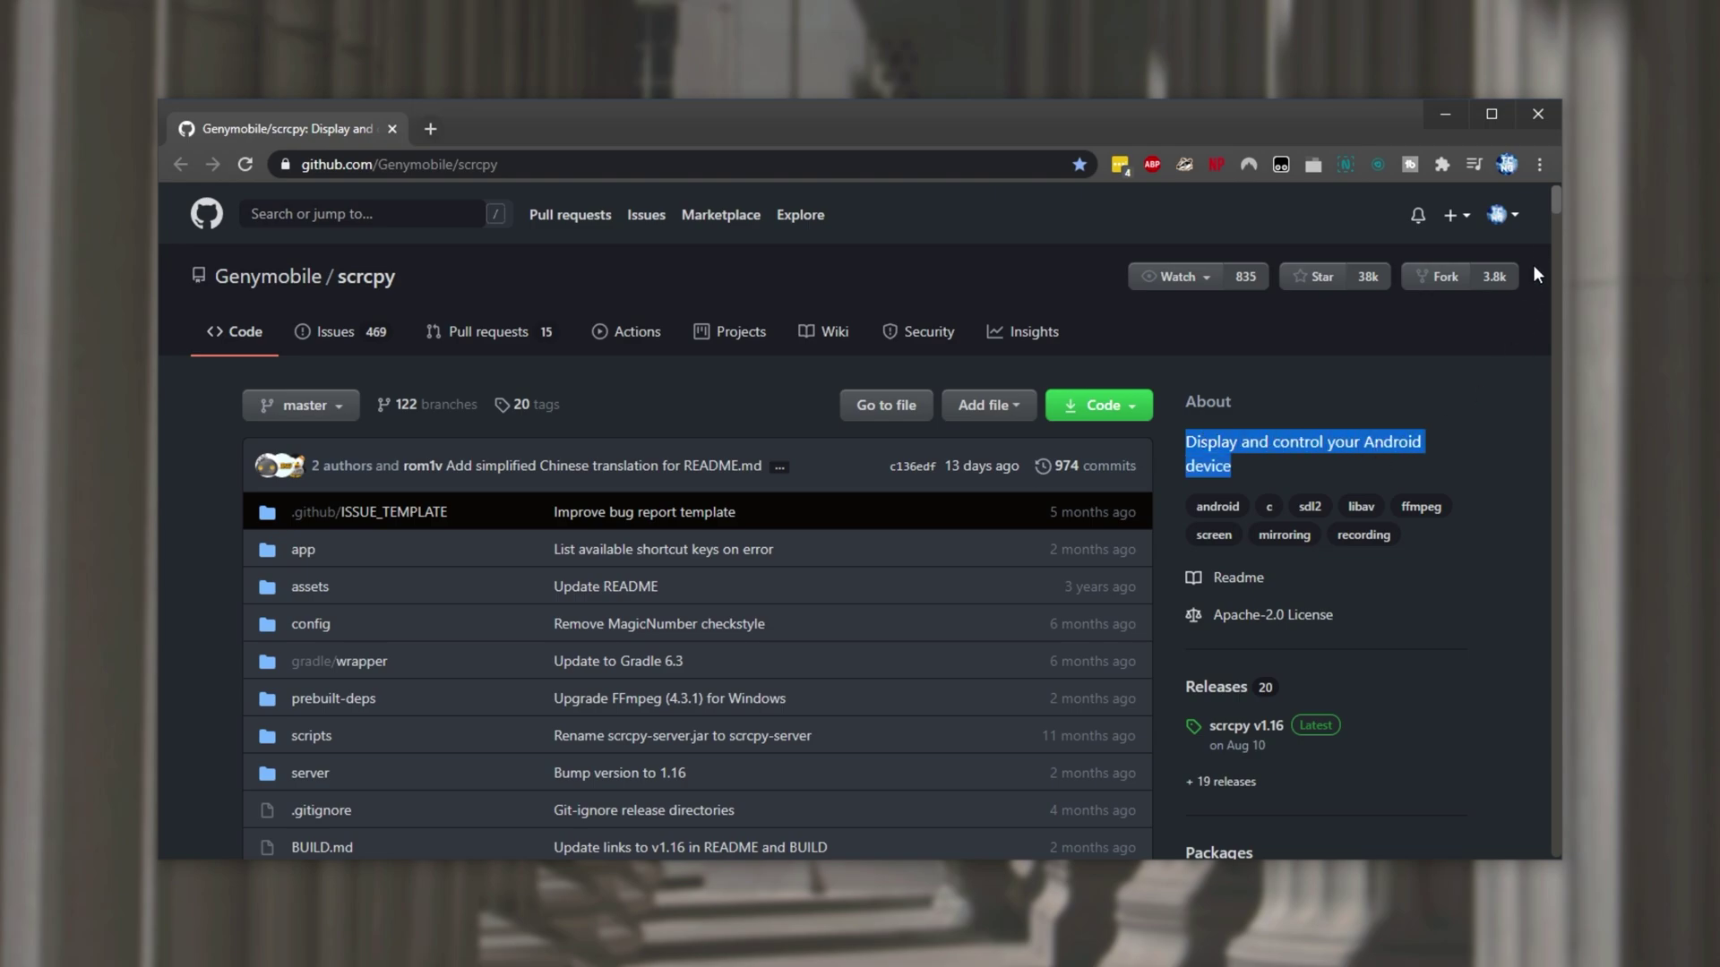
{"action": "mouse_move", "coordinate": [1553, 204]}
{"action": "left_mouse_down"}
{"action": "mouse_move", "coordinate": [1560, 360]}
{"action": "mouse_move", "coordinate": [1523, 568]}
{"action": "mouse_move", "coordinate": [1524, 780]}
{"action": "mouse_move", "coordinate": [1539, 714]}
{"action": "mouse_move", "coordinate": [1529, 204]}
{"action": "left_mouse_up"}
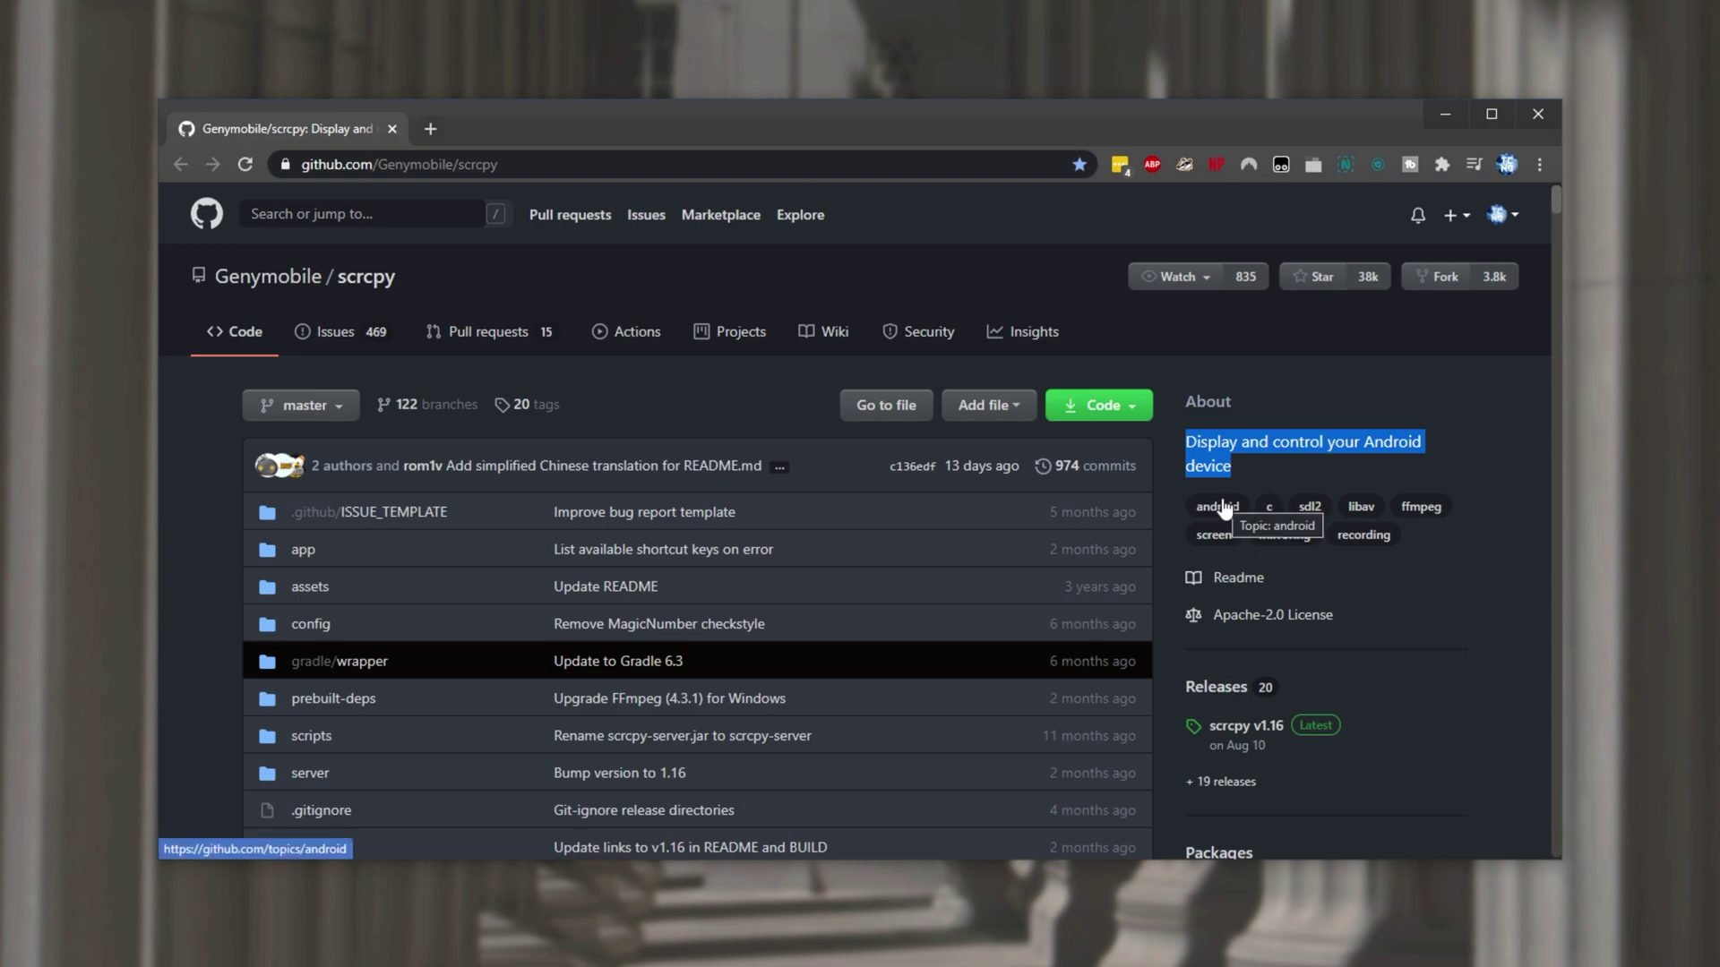
Open the scrcpy v1.16 release on GitHub in a new tab.
{"action": "left_click", "coordinate": [1288, 470]}
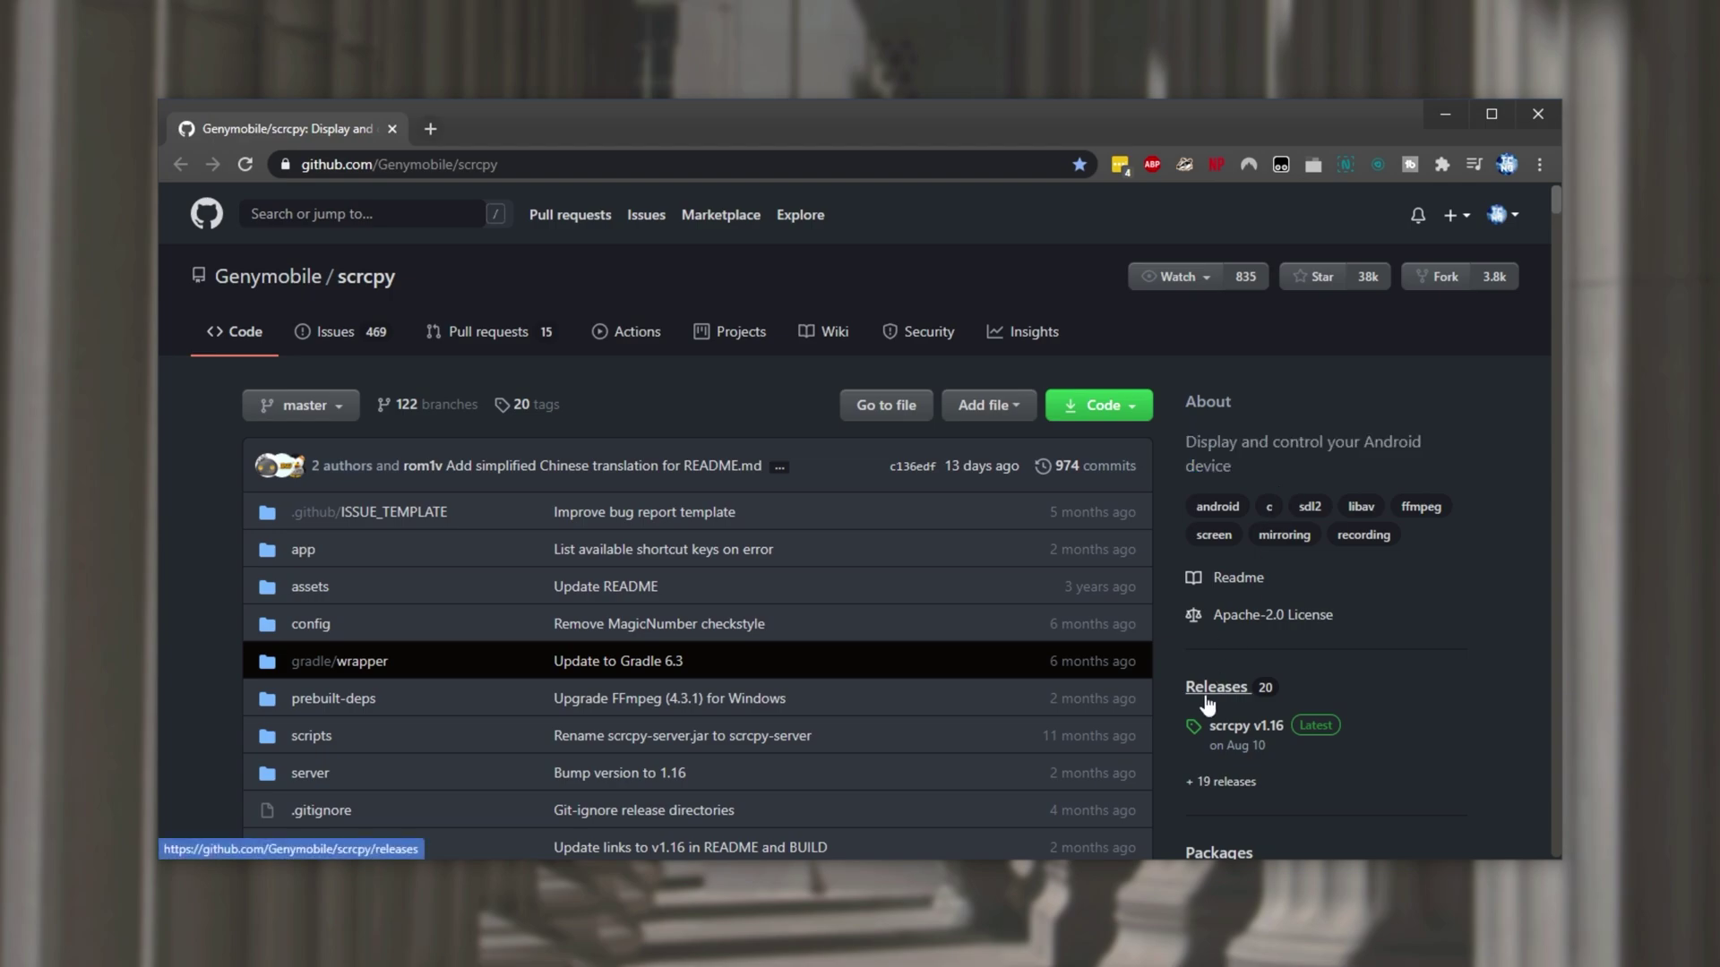
{"action": "right_click", "coordinate": [1243, 739]}
{"action": "left_click", "coordinate": [1276, 747]}
{"action": "left_click", "coordinate": [529, 129]}
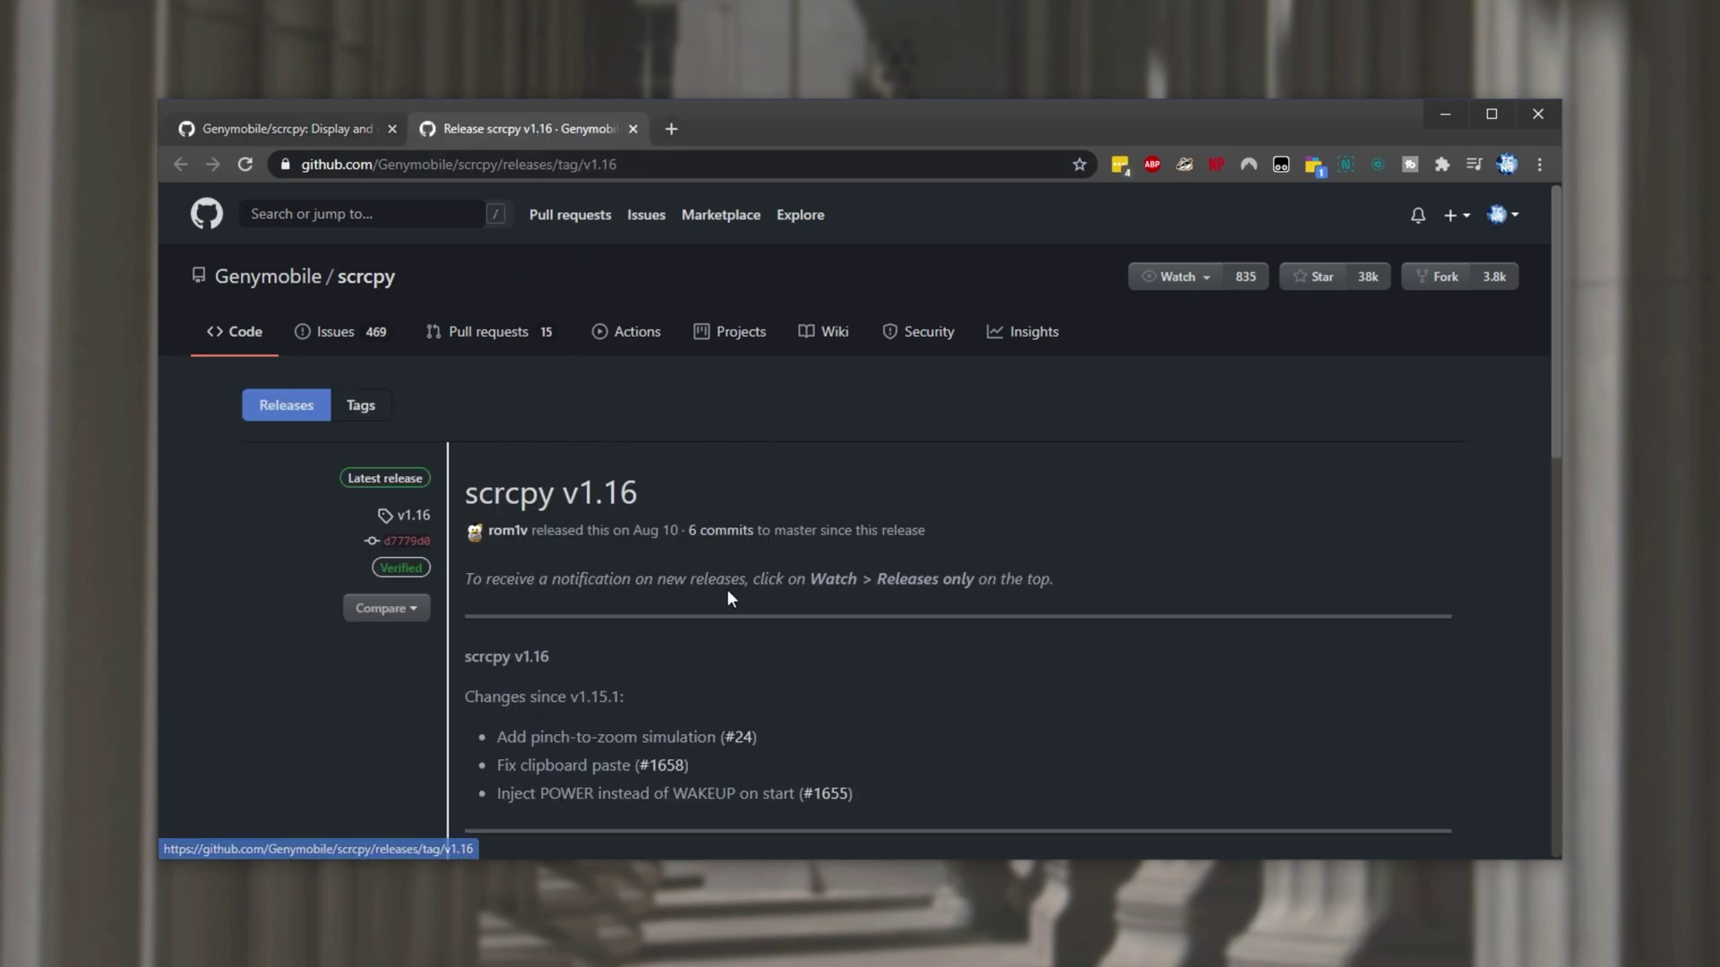
Download the scrcpy-win64-v1.16.zip asset from the v1.16 release page.
{"action": "left_click_drag", "start_coordinate": [634, 530], "coordinate": [678, 530]}
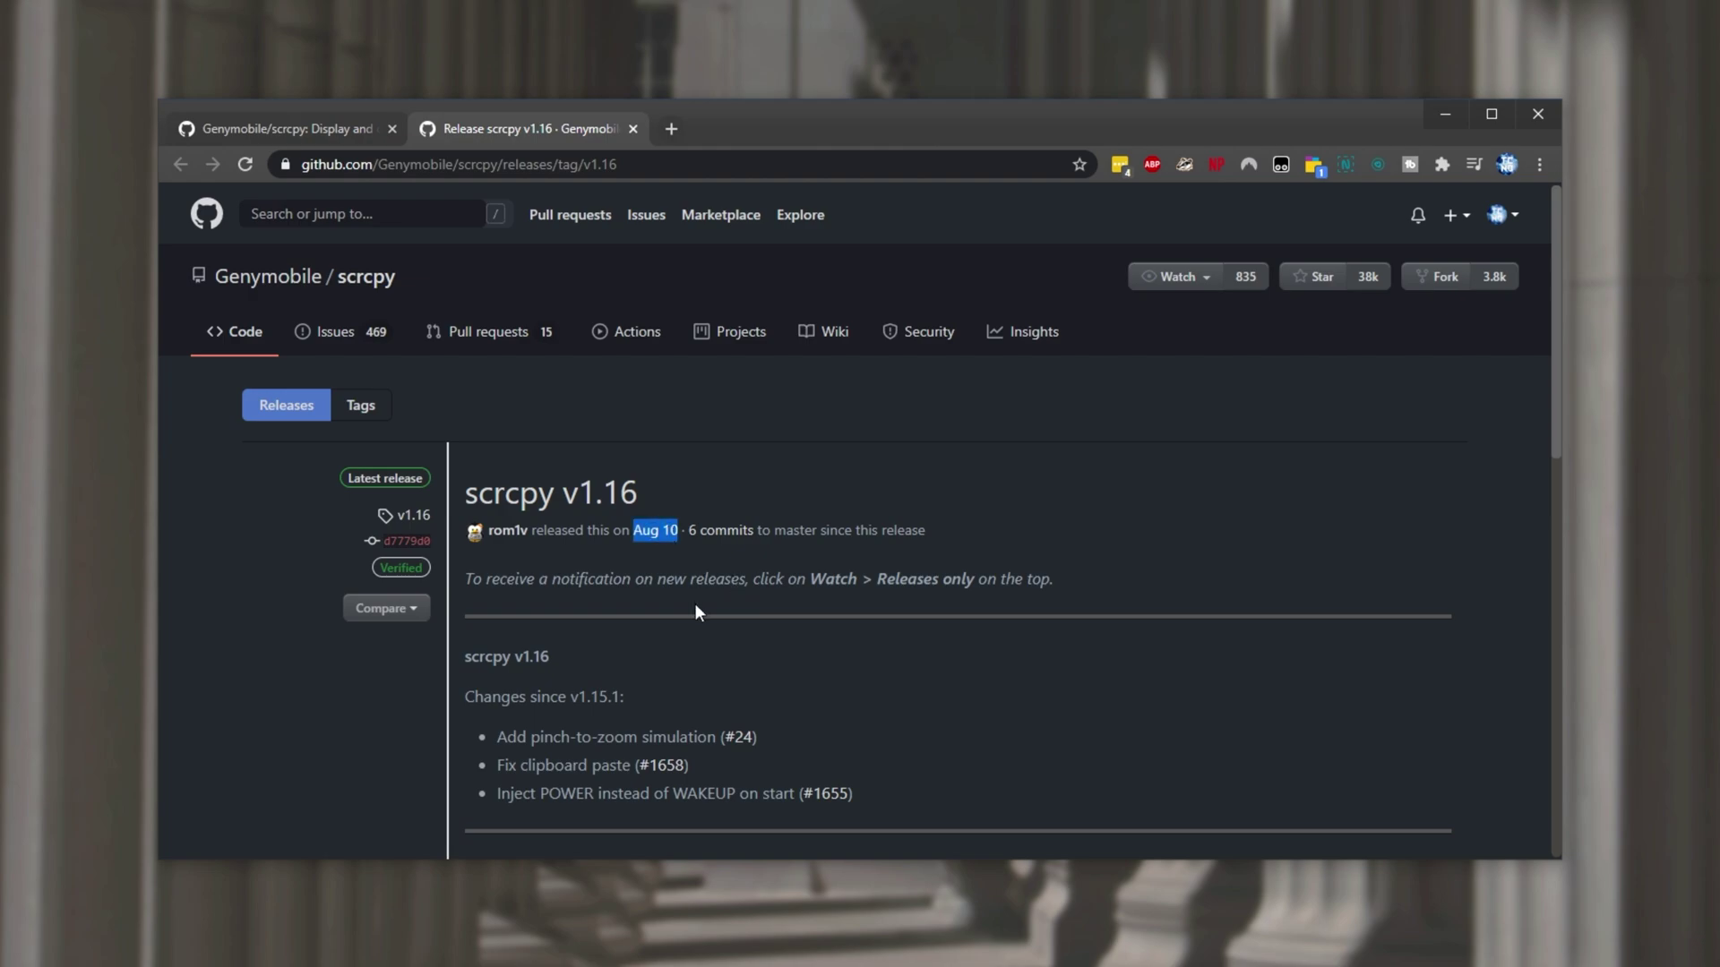
{"action": "left_click", "coordinate": [760, 604]}
{"action": "scroll", "coordinate": [760, 605], "scroll_direction": "down", "scroll_amount": 10}
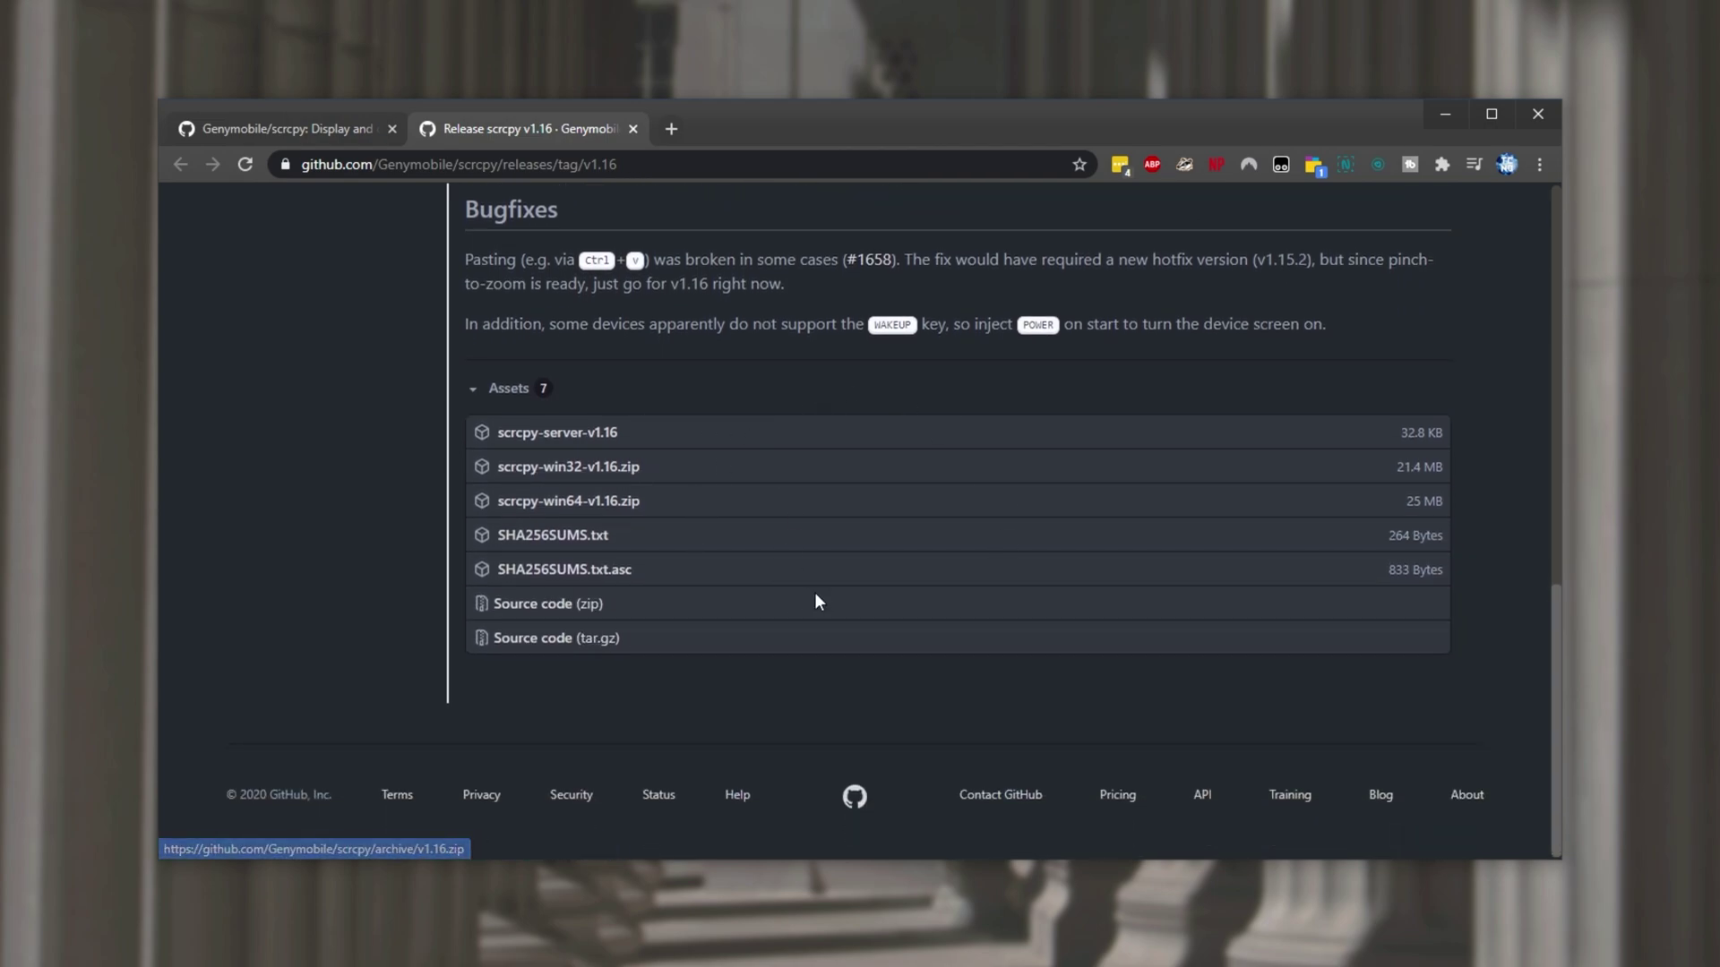
{"action": "left_click", "coordinate": [564, 507]}
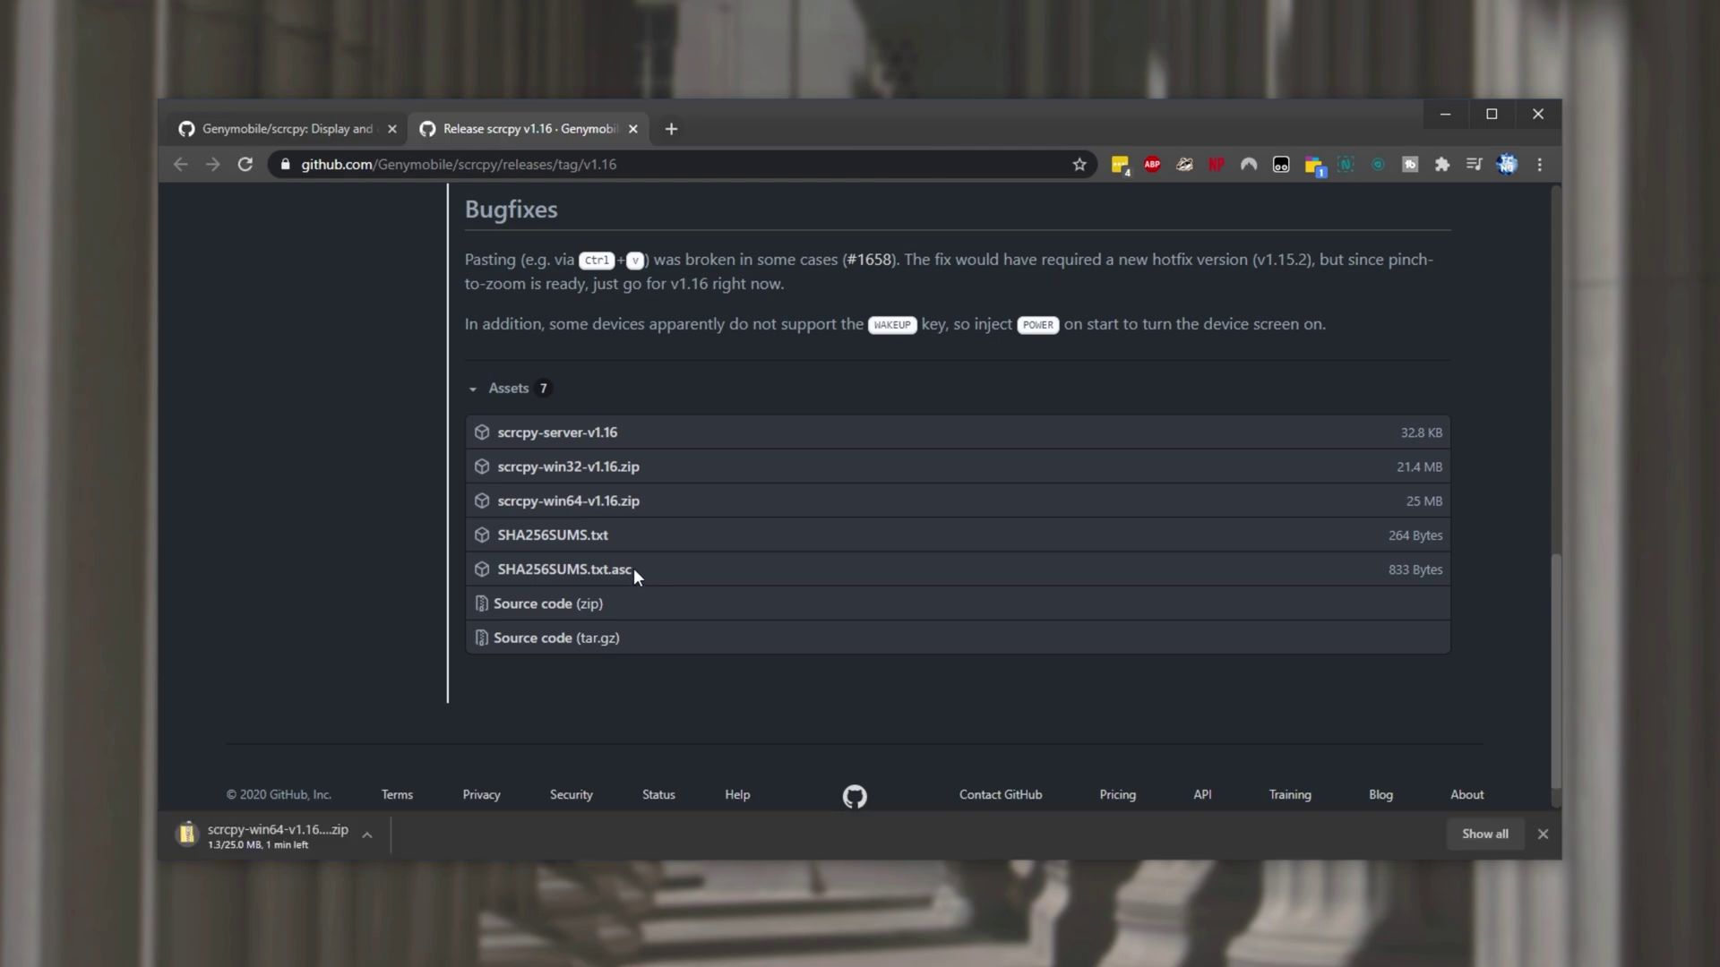
Open the downloaded scrcpy-win64-v1.16.zip and look over its files.
{"action": "left_click", "coordinate": [291, 825]}
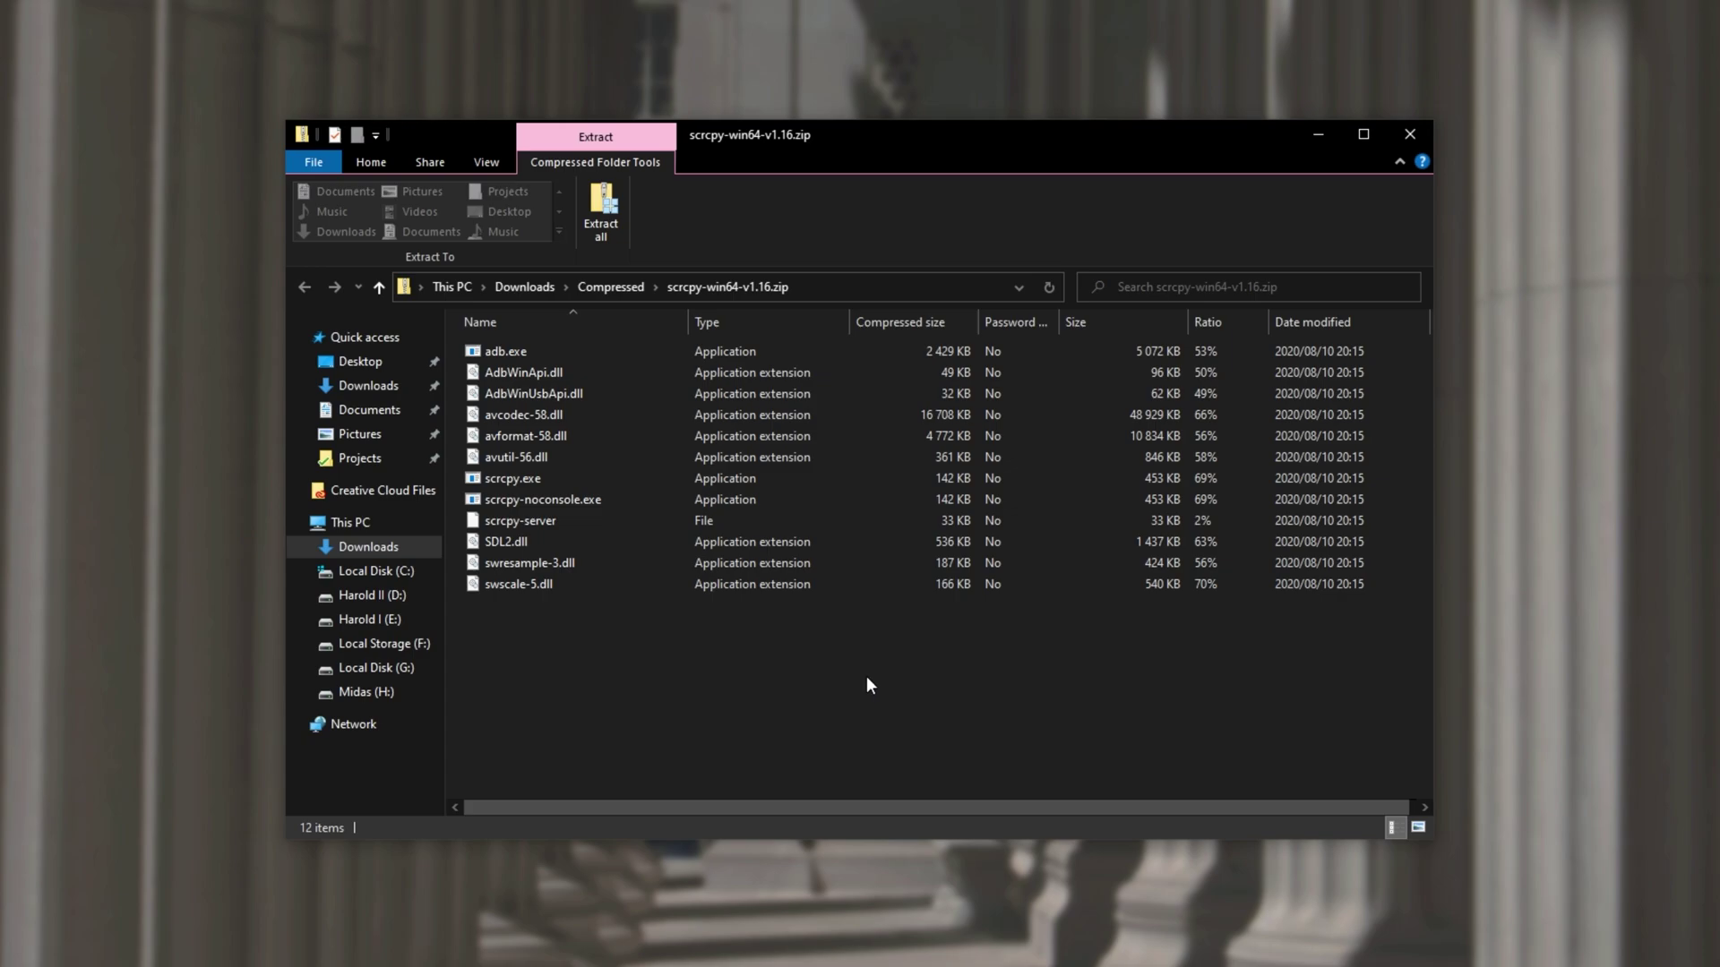
{"action": "left_click_drag", "start_coordinate": [776, 674], "coordinate": [627, 339]}
{"action": "left_click", "coordinate": [821, 733]}
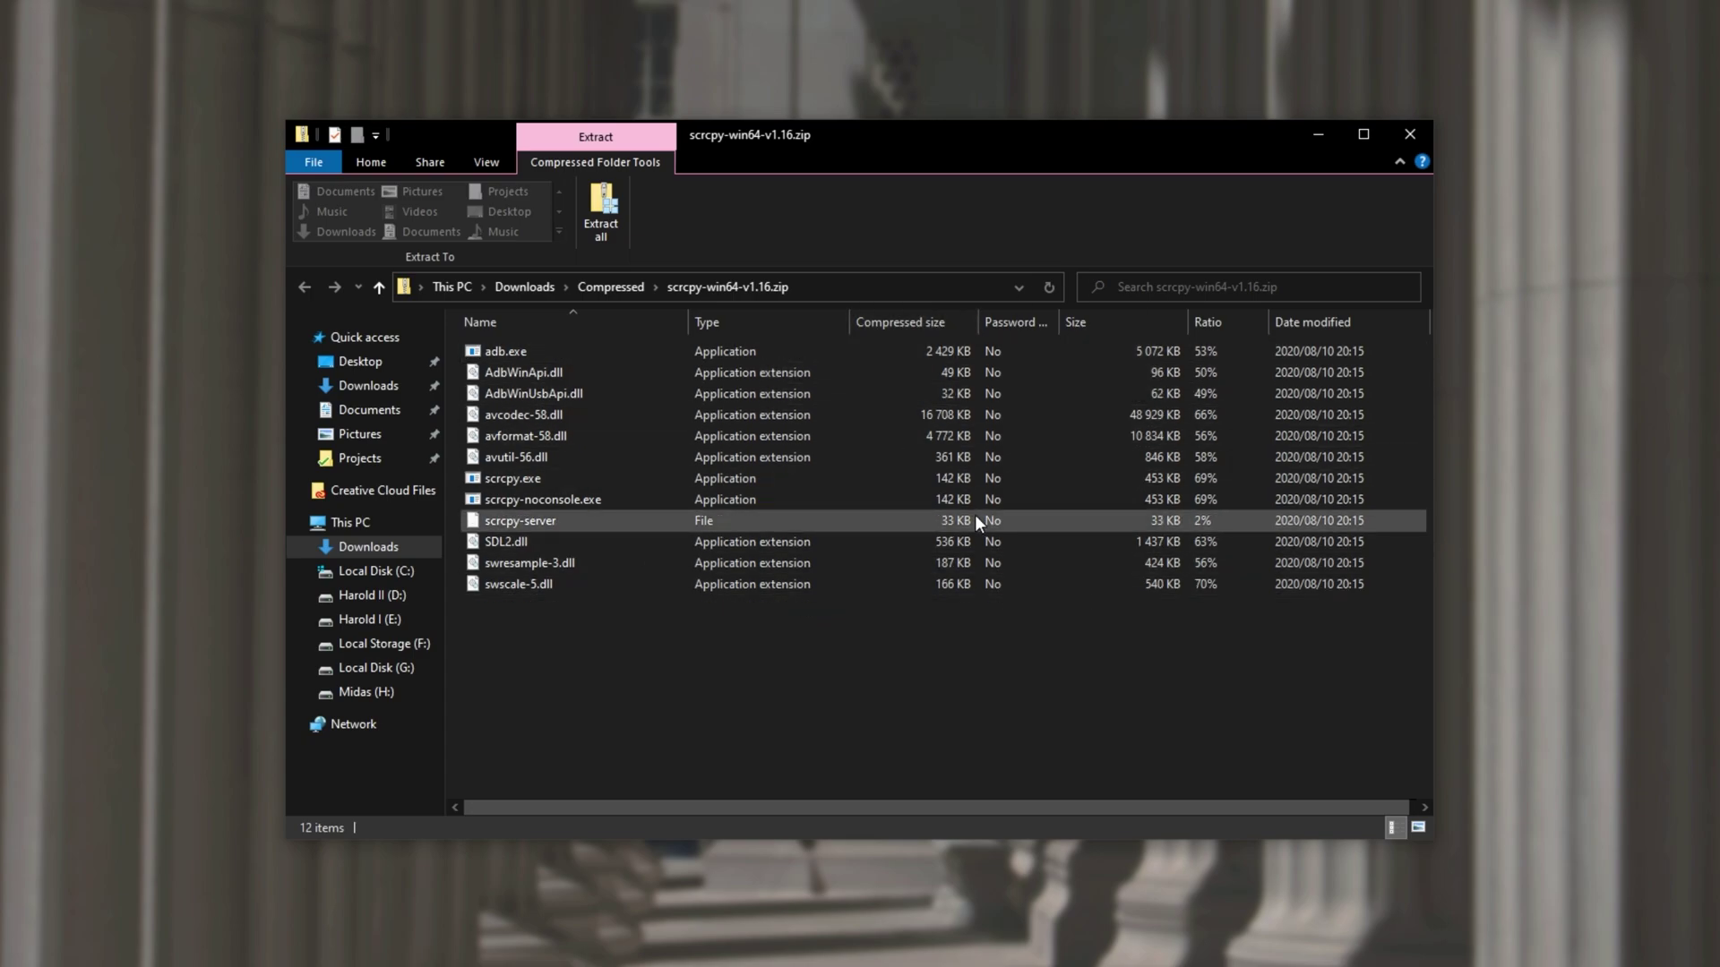
Create a new desktop folder named scrcpy and open it.
{"action": "right_click", "coordinate": [154, 485]}
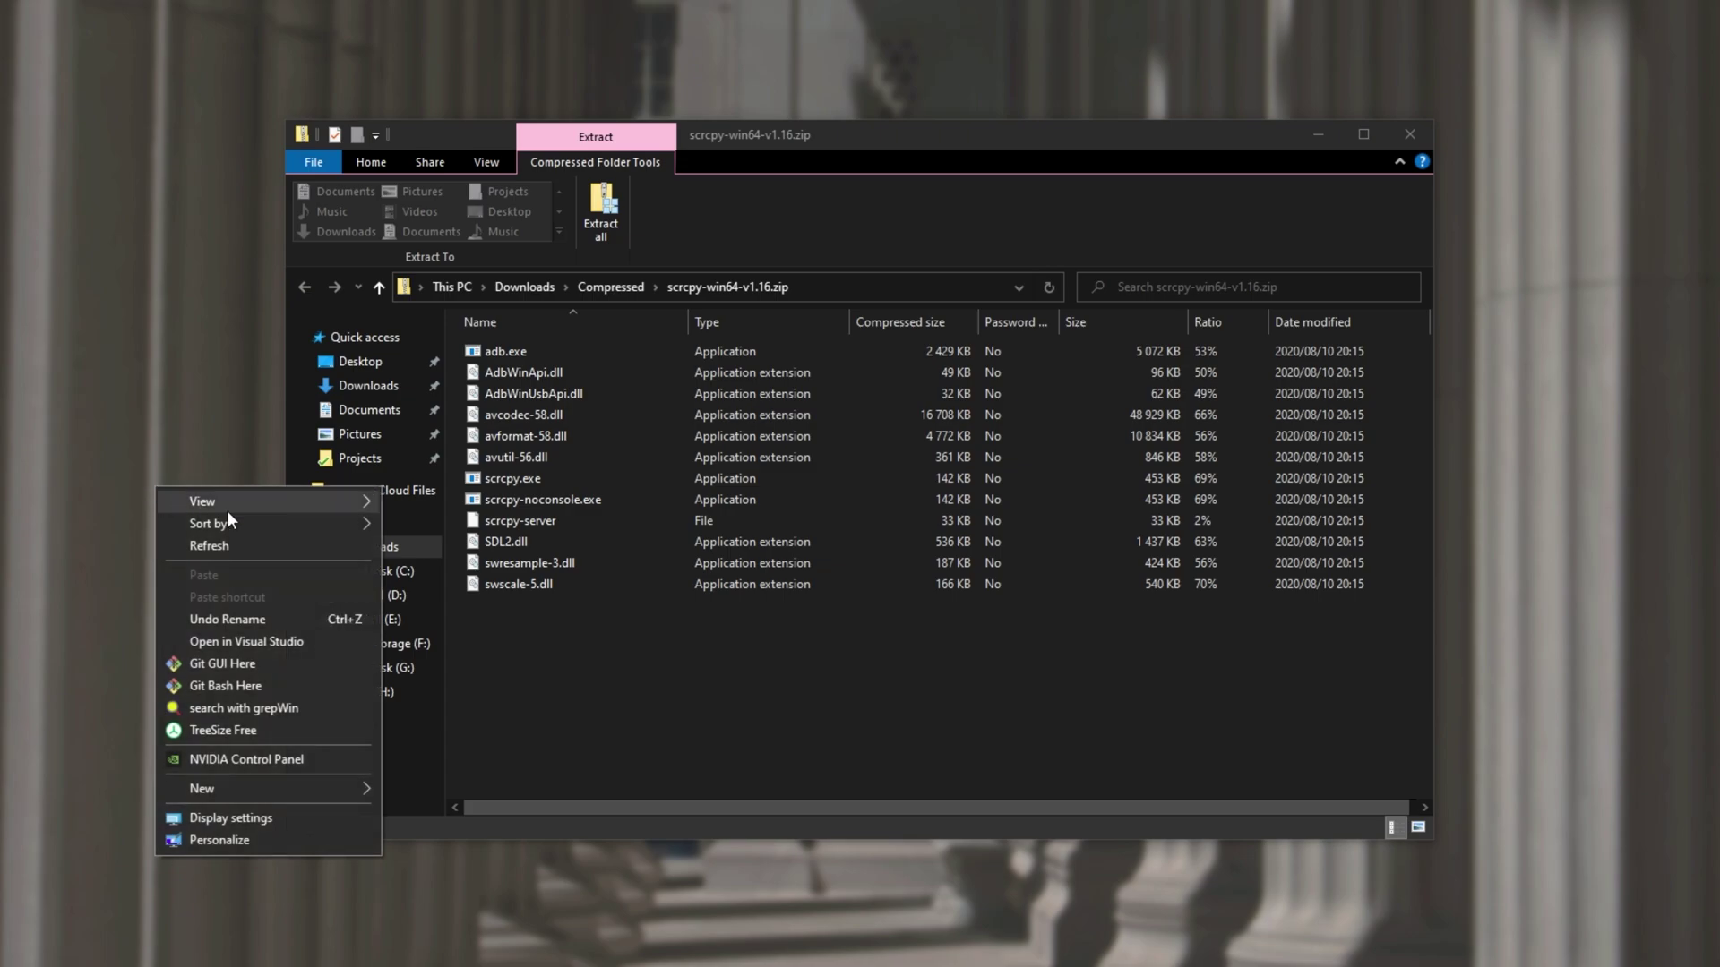
{"action": "mouse_move", "coordinate": [312, 788]}
{"action": "left_click", "coordinate": [421, 788]}
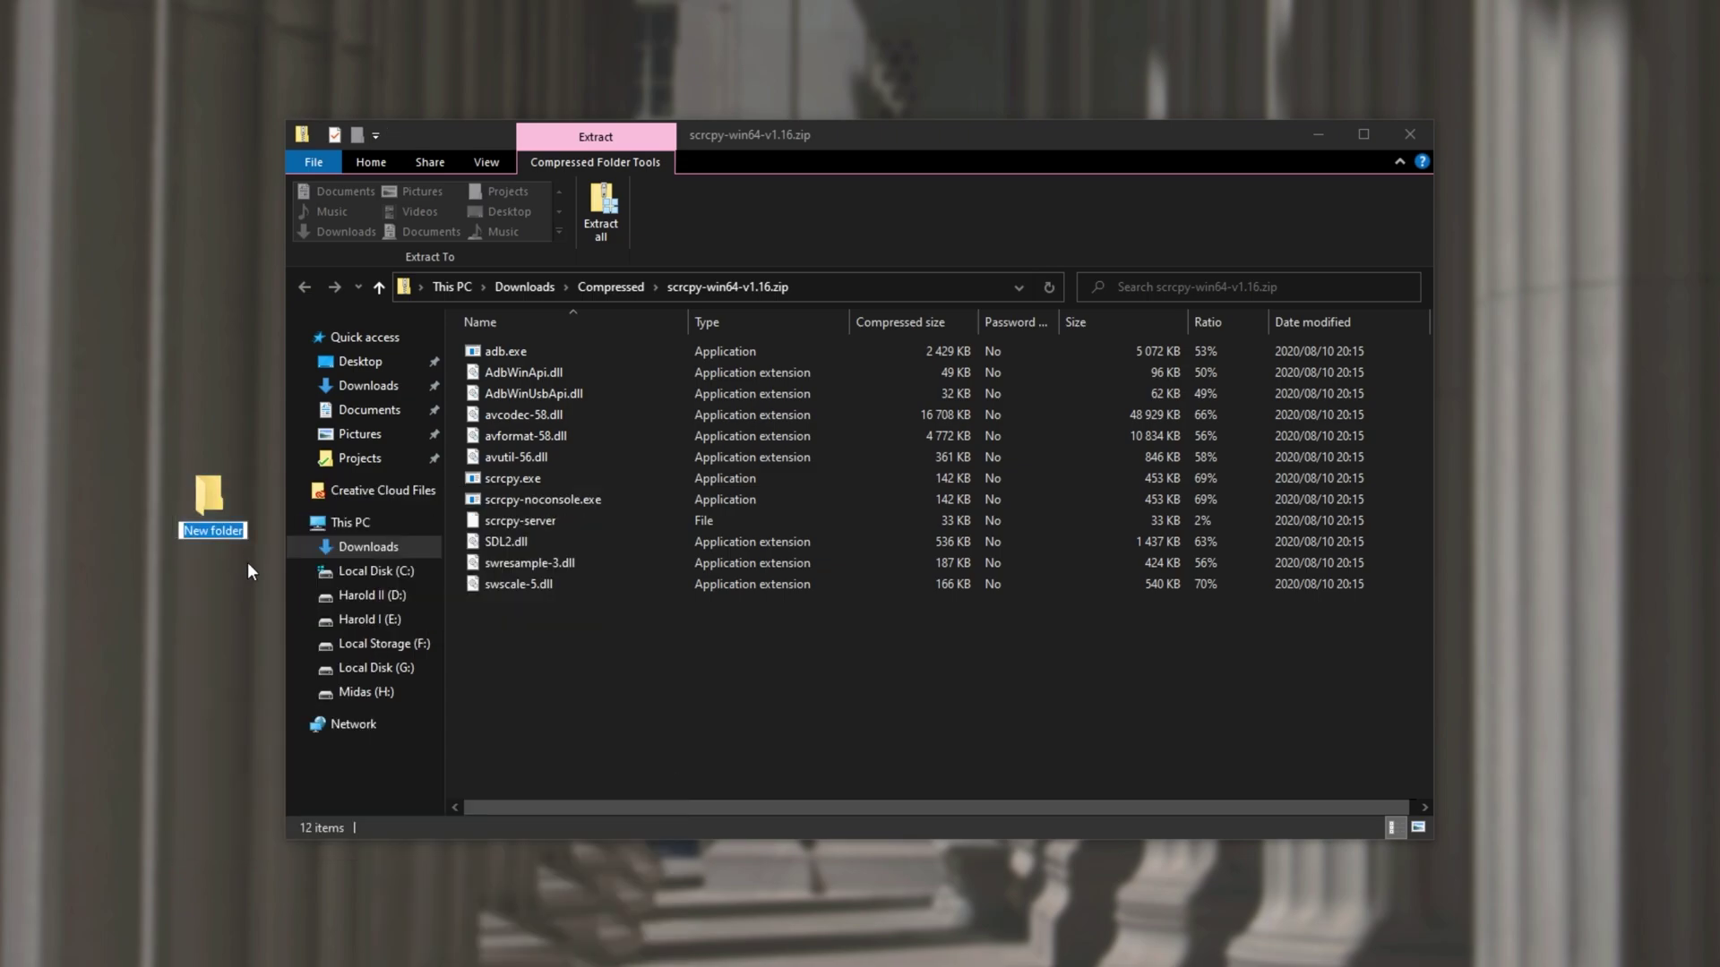
{"action": "type", "text": "scrcpy"}
{"action": "key", "text": "Return"}
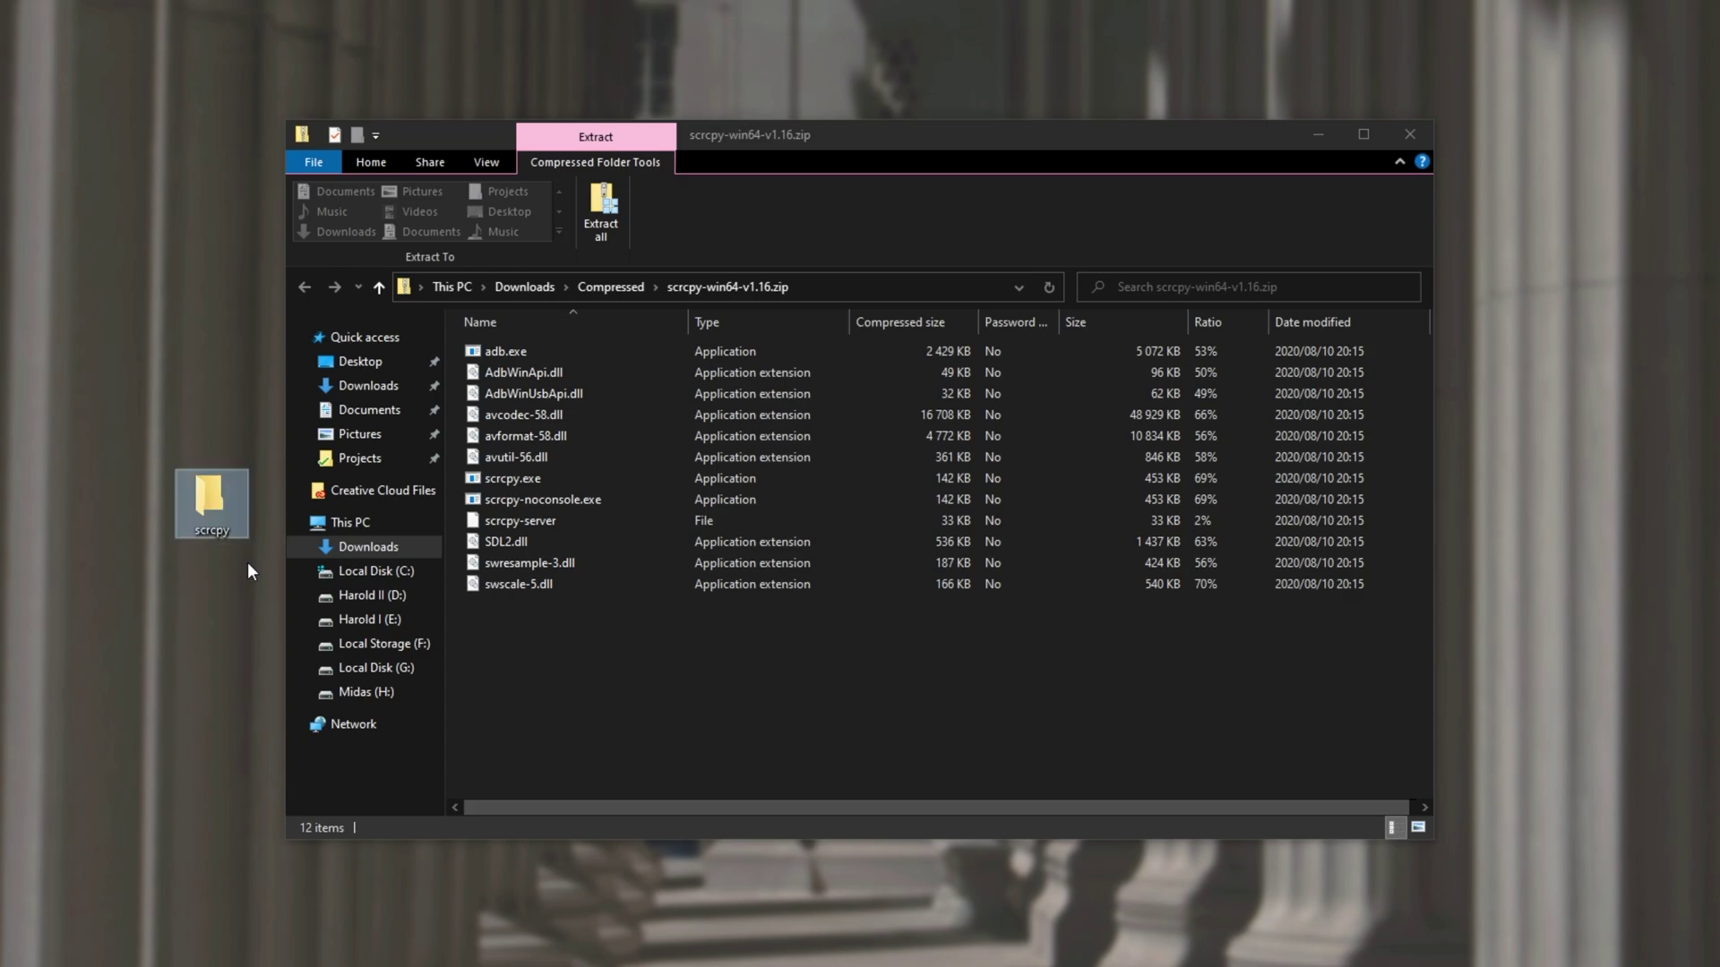
{"action": "double_click", "coordinate": [224, 524]}
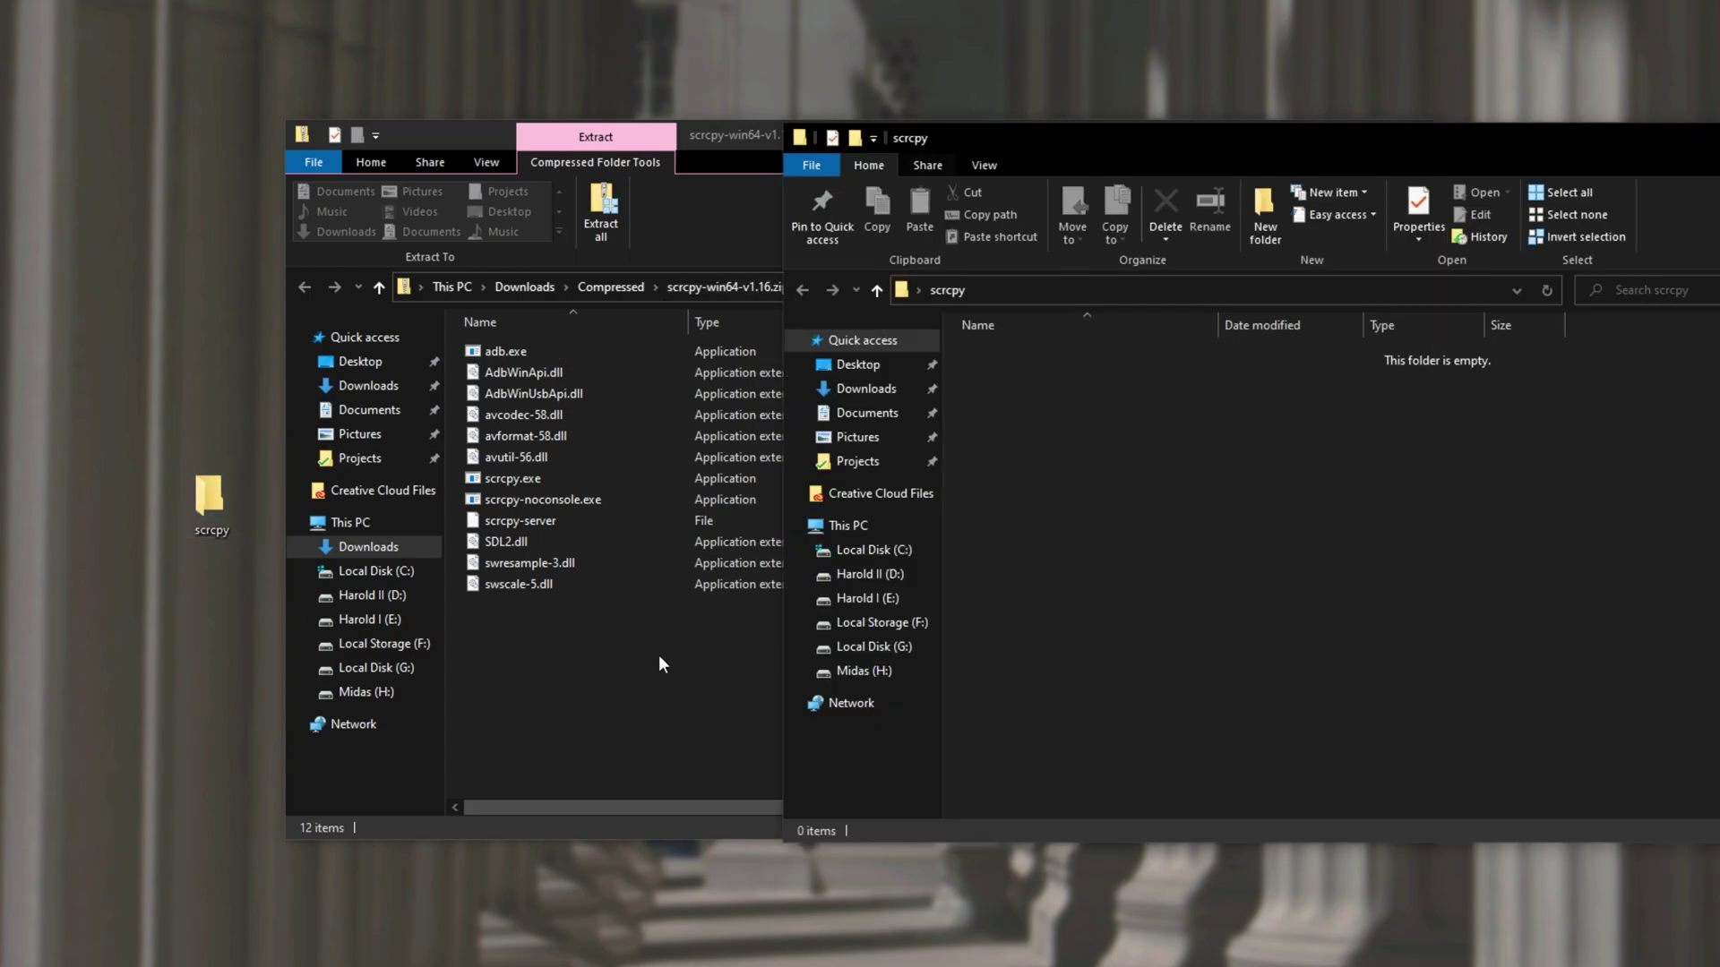
Copy all 12 zip files into the scrcpy folder and close the zip window.
{"action": "left_click_drag", "start_coordinate": [660, 694], "coordinate": [600, 282]}
{"action": "left_click_drag", "start_coordinate": [653, 507], "coordinate": [1584, 509]}
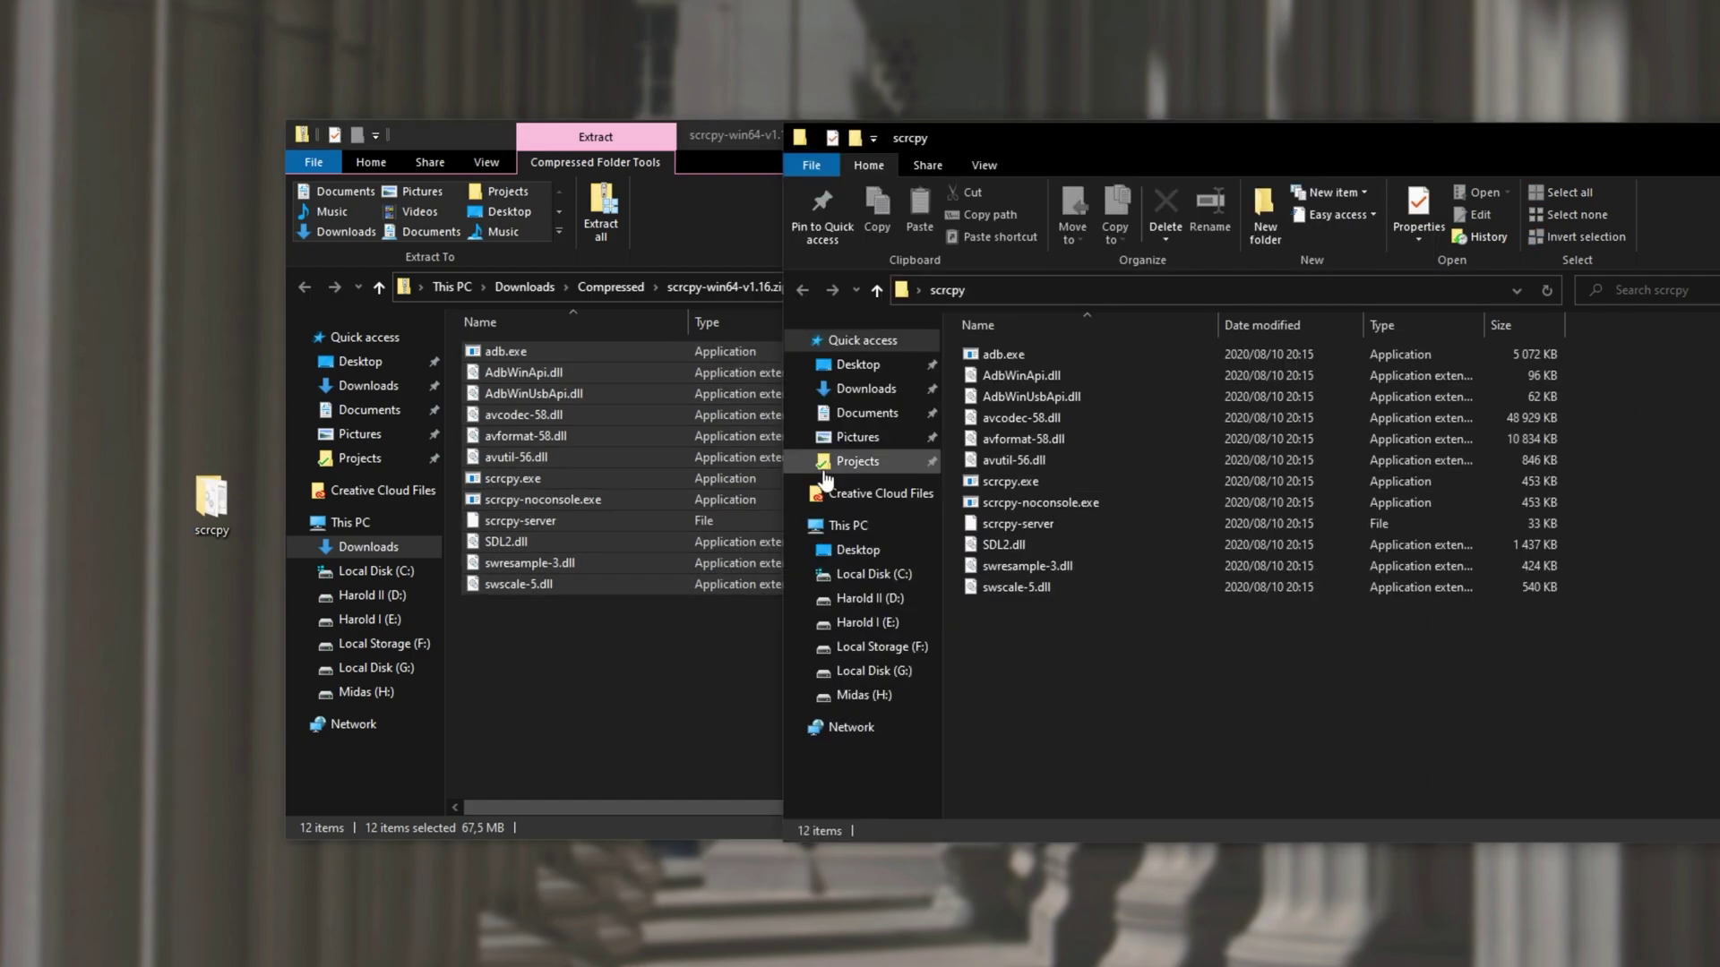
{"action": "left_click", "coordinate": [624, 676]}
{"action": "left_click", "coordinate": [1410, 134]}
{"action": "left_click_drag", "start_coordinate": [1447, 146], "coordinate": [951, 143]}
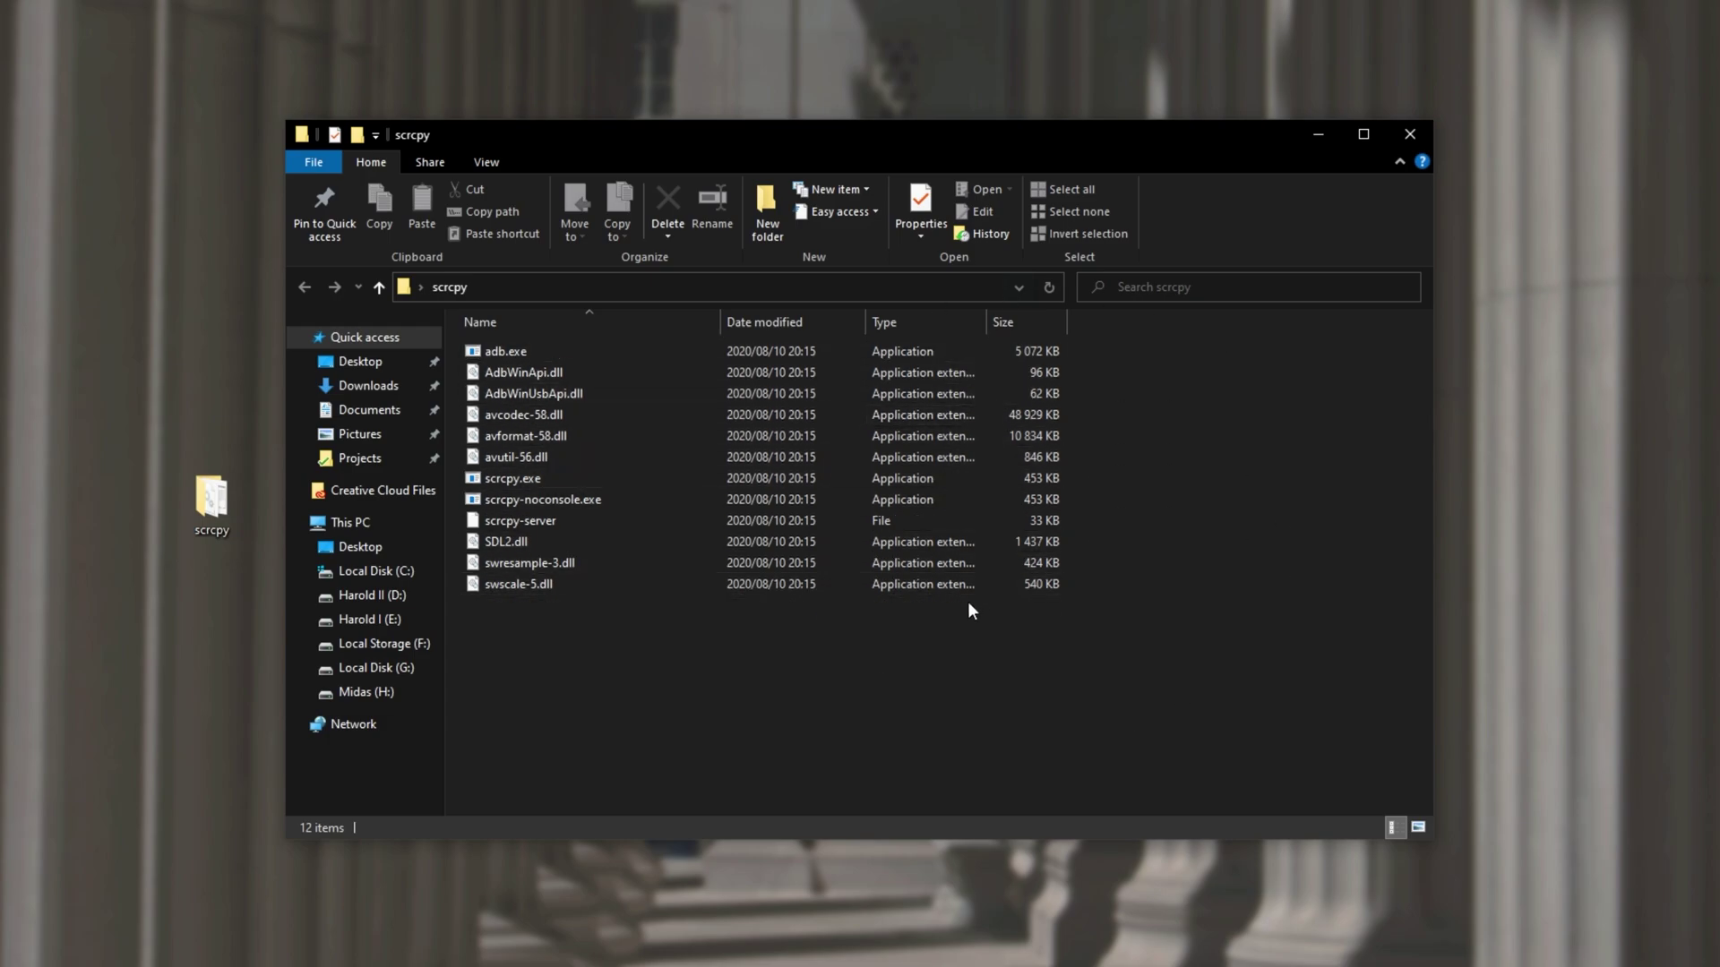
{"action": "left_click", "coordinate": [847, 477]}
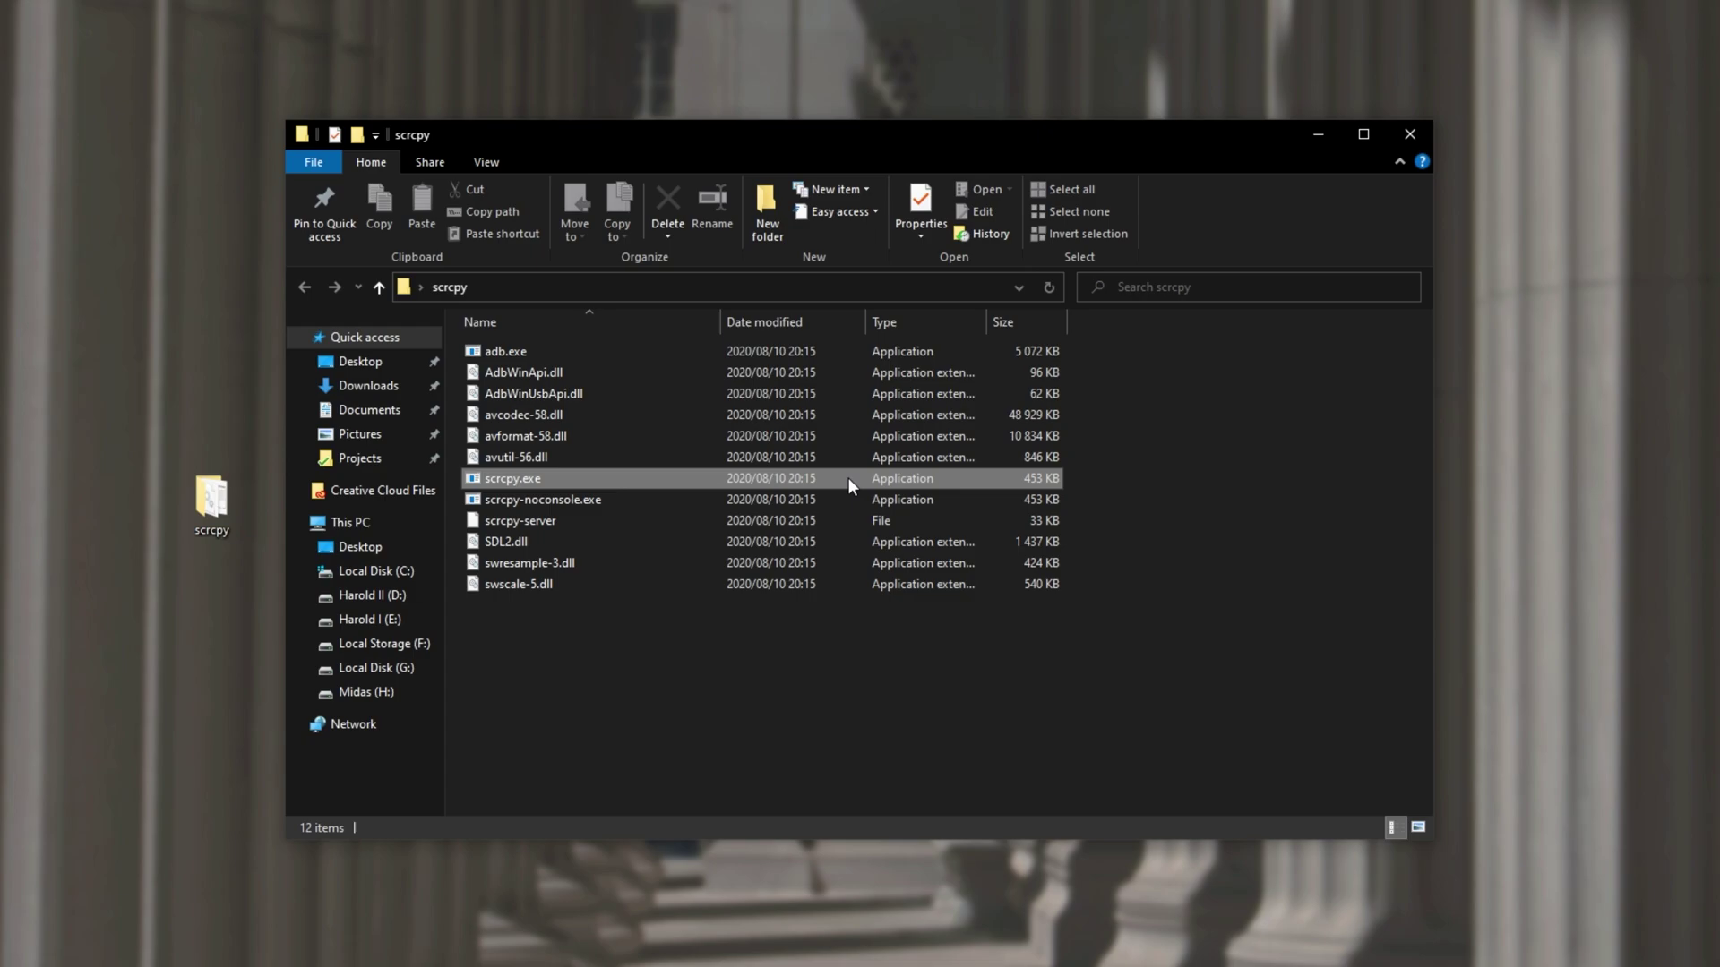
{"action": "double_click", "coordinate": [602, 480]}
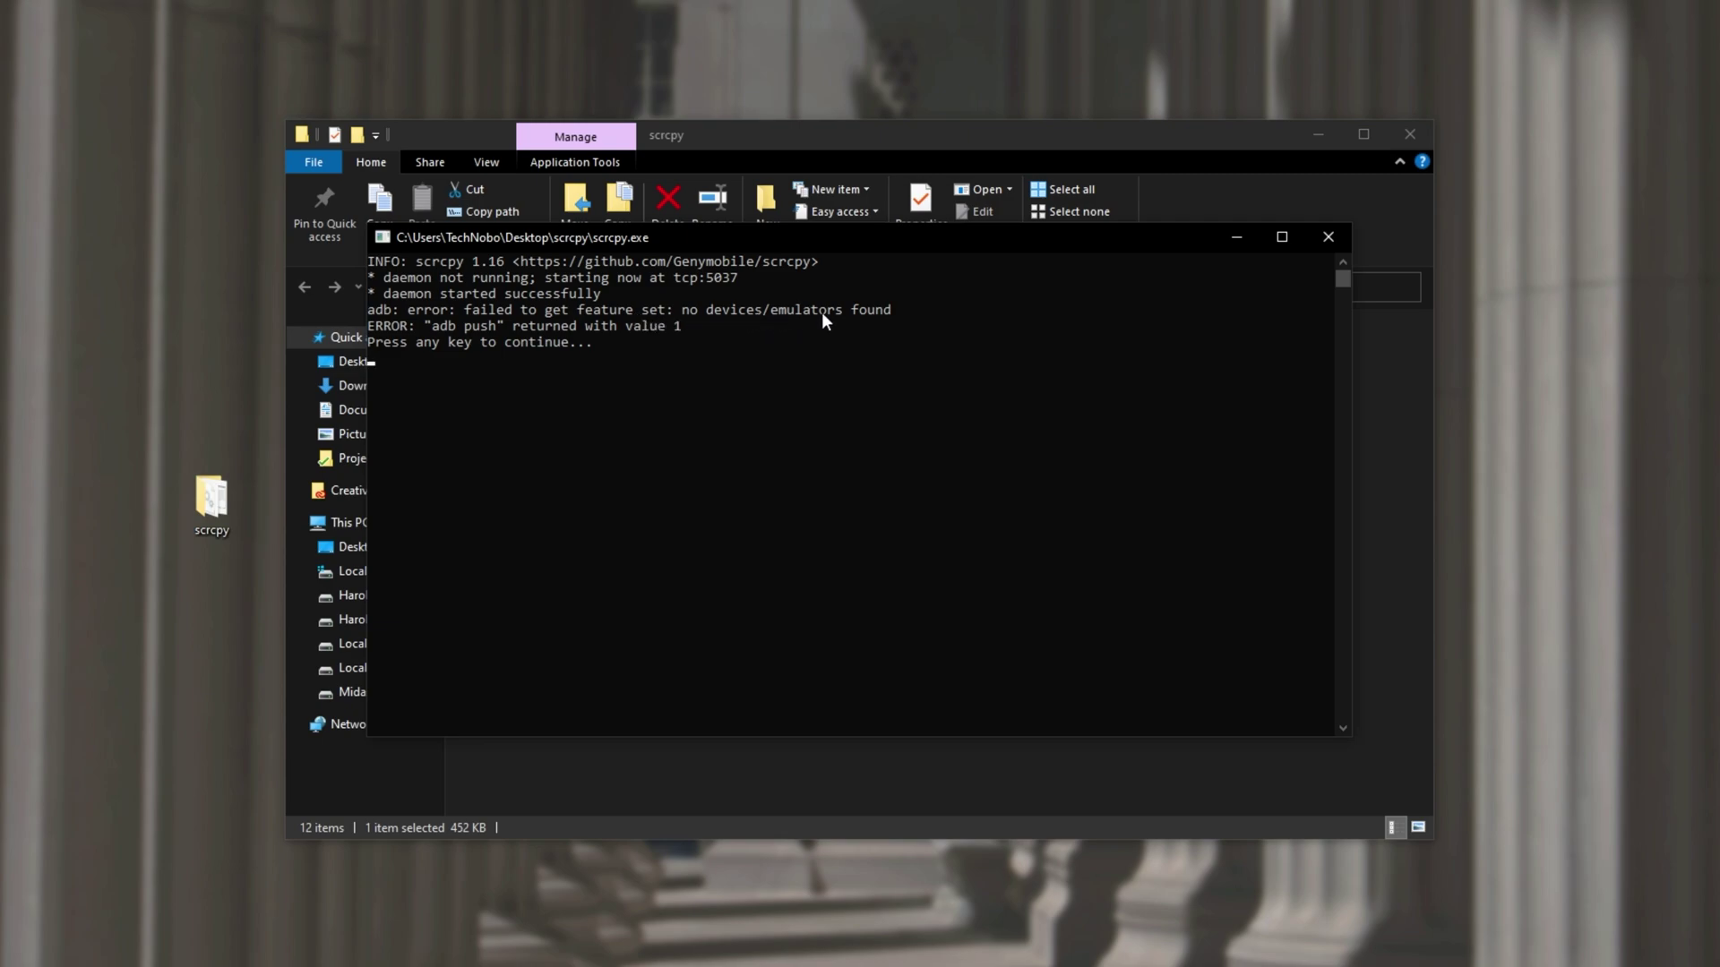
{"action": "key", "text": "Return"}
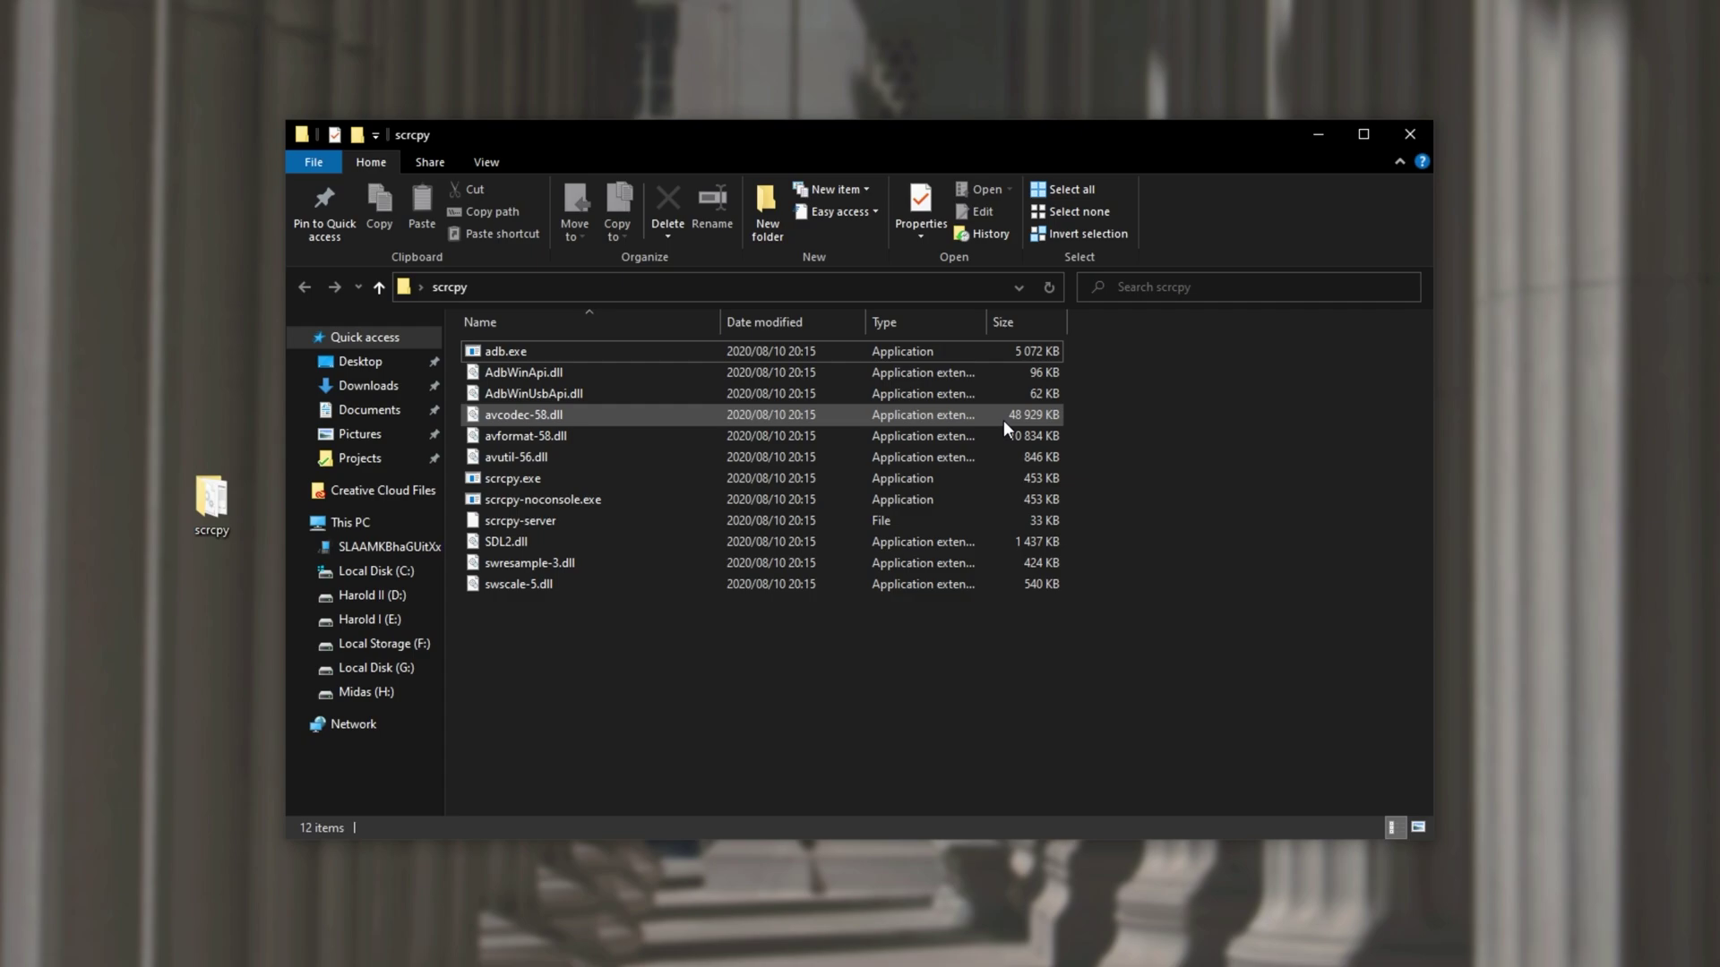
Relaunch scrcpy to mirror the phone and browse its screen.
{"action": "double_click", "coordinate": [1031, 479]}
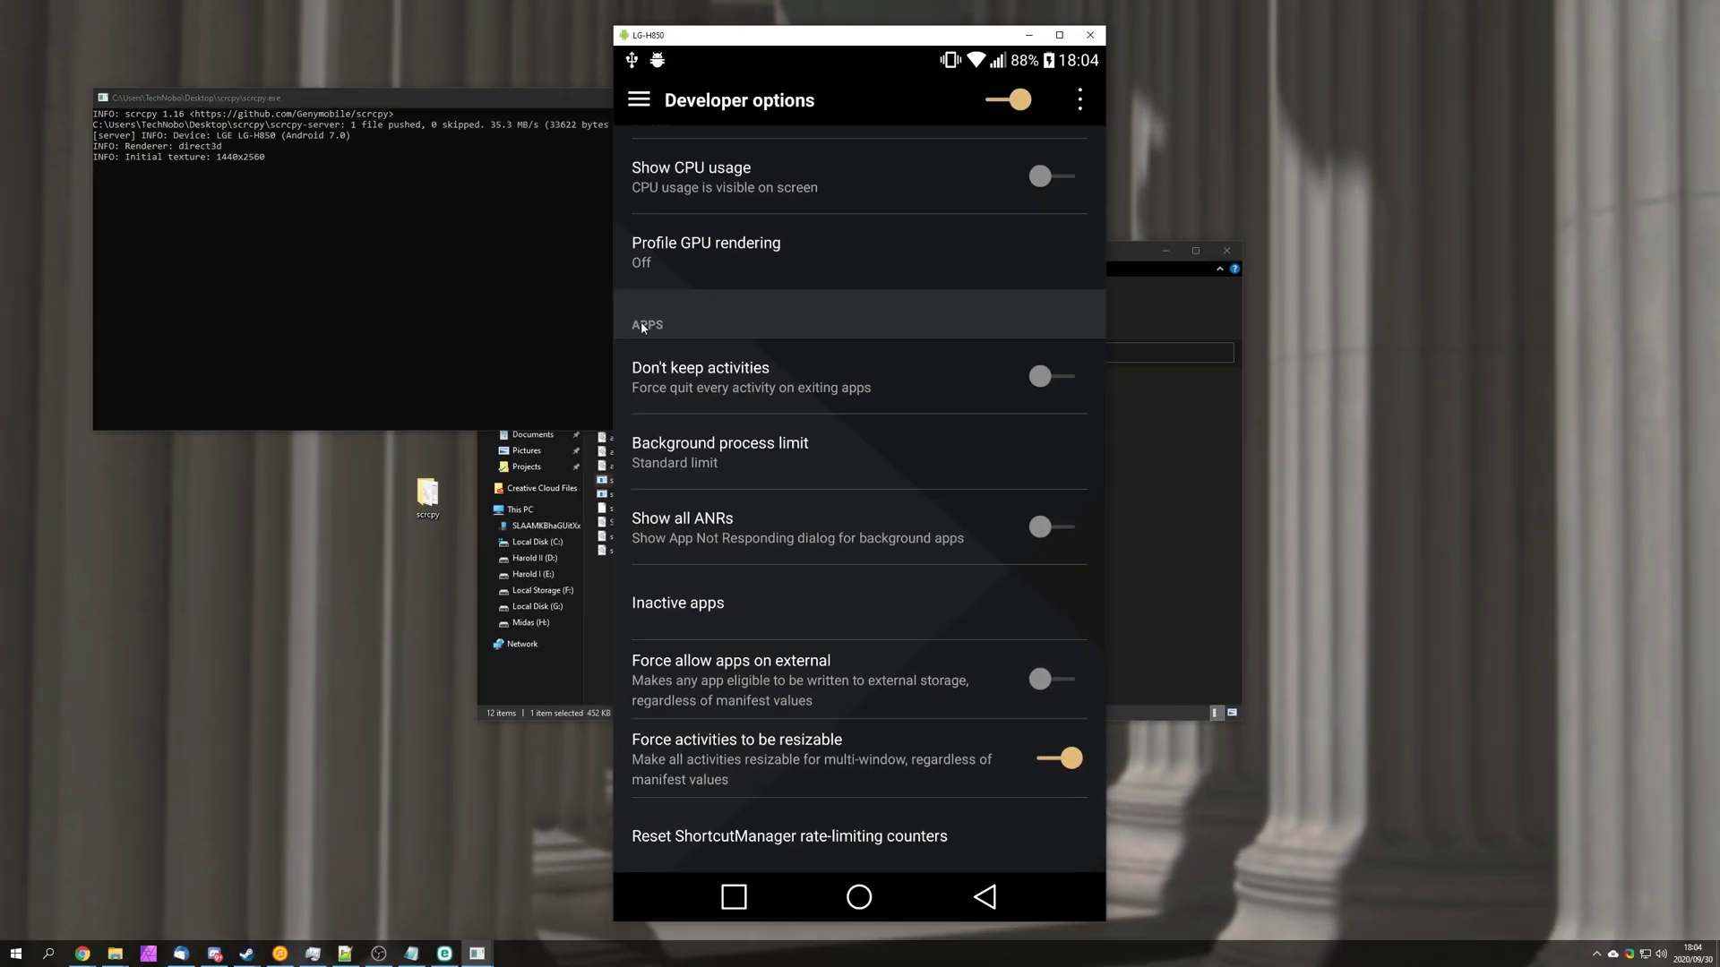
{"action": "left_click", "coordinate": [859, 897]}
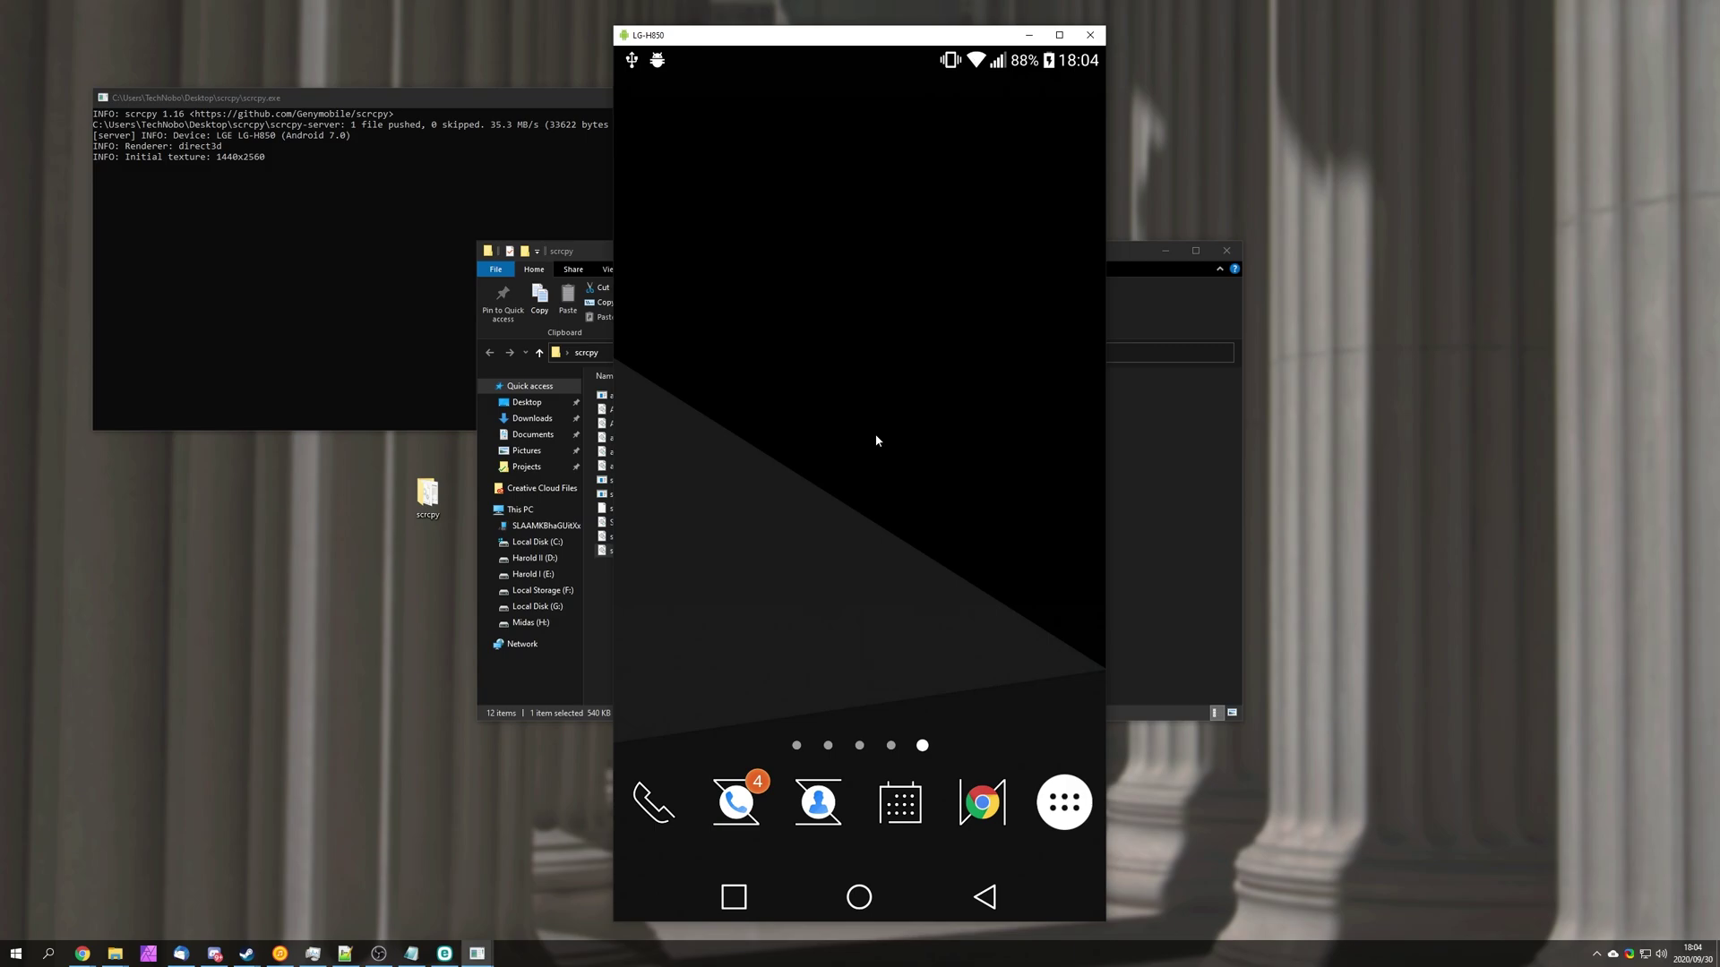
{"action": "scroll", "coordinate": [905, 254], "scroll_direction": "down", "scroll_amount": 15}
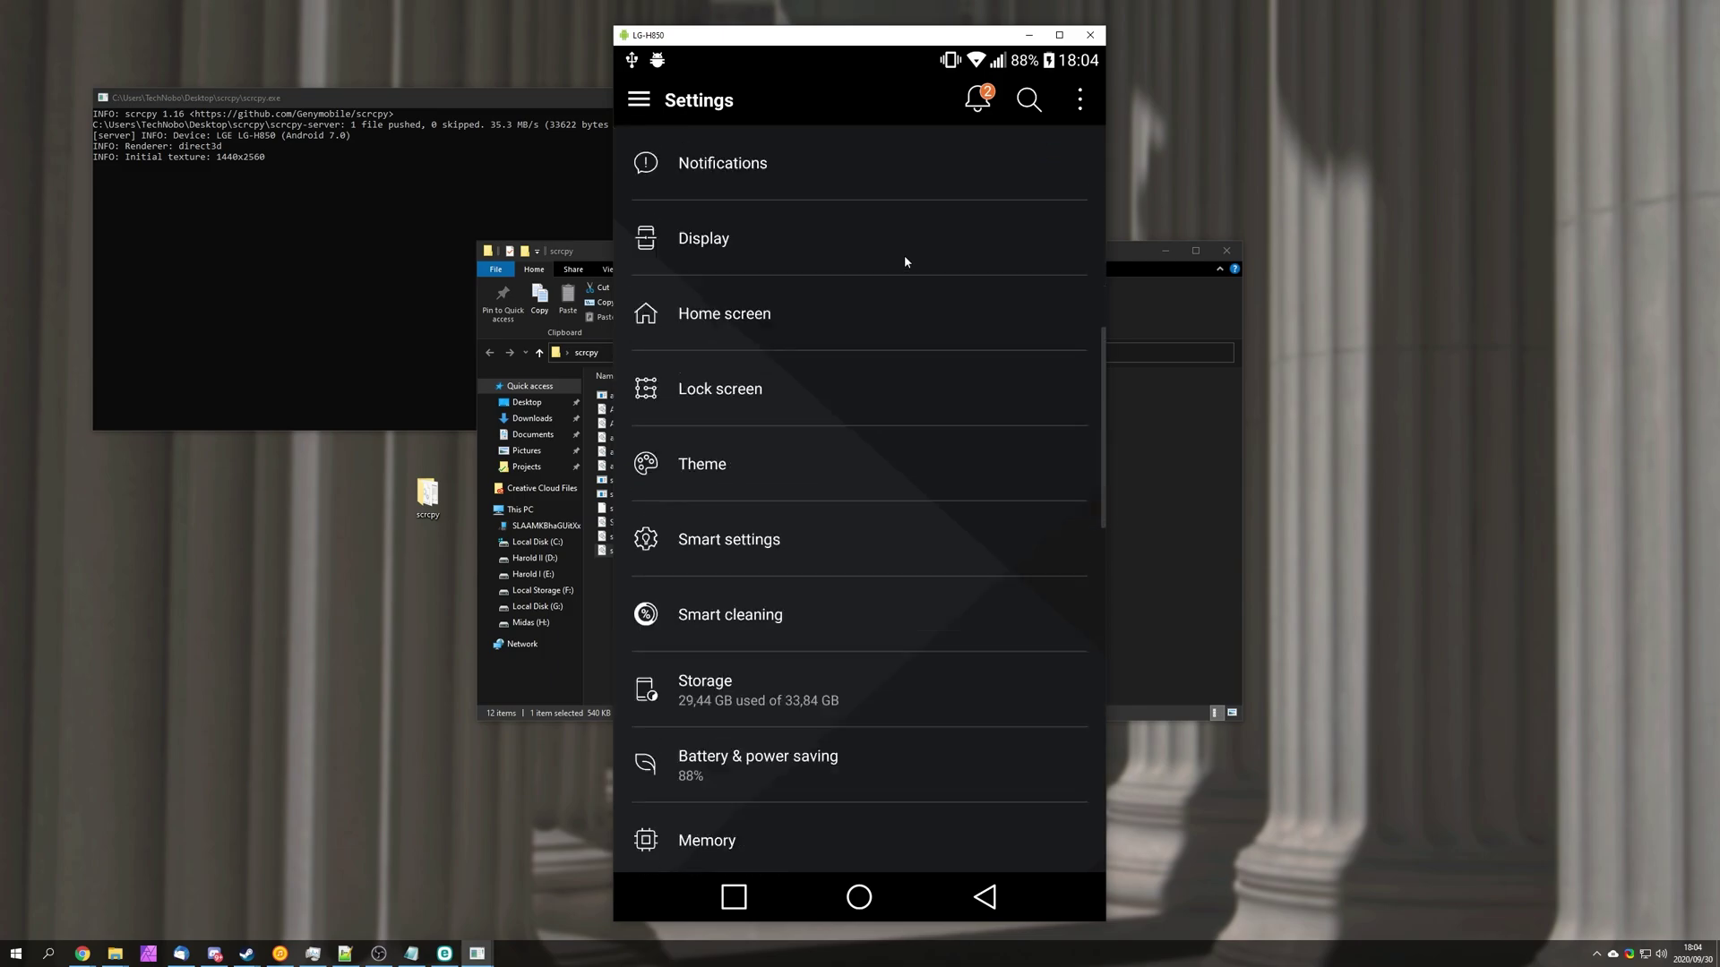
{"action": "scroll", "coordinate": [900, 284], "scroll_direction": "down", "scroll_amount": 2}
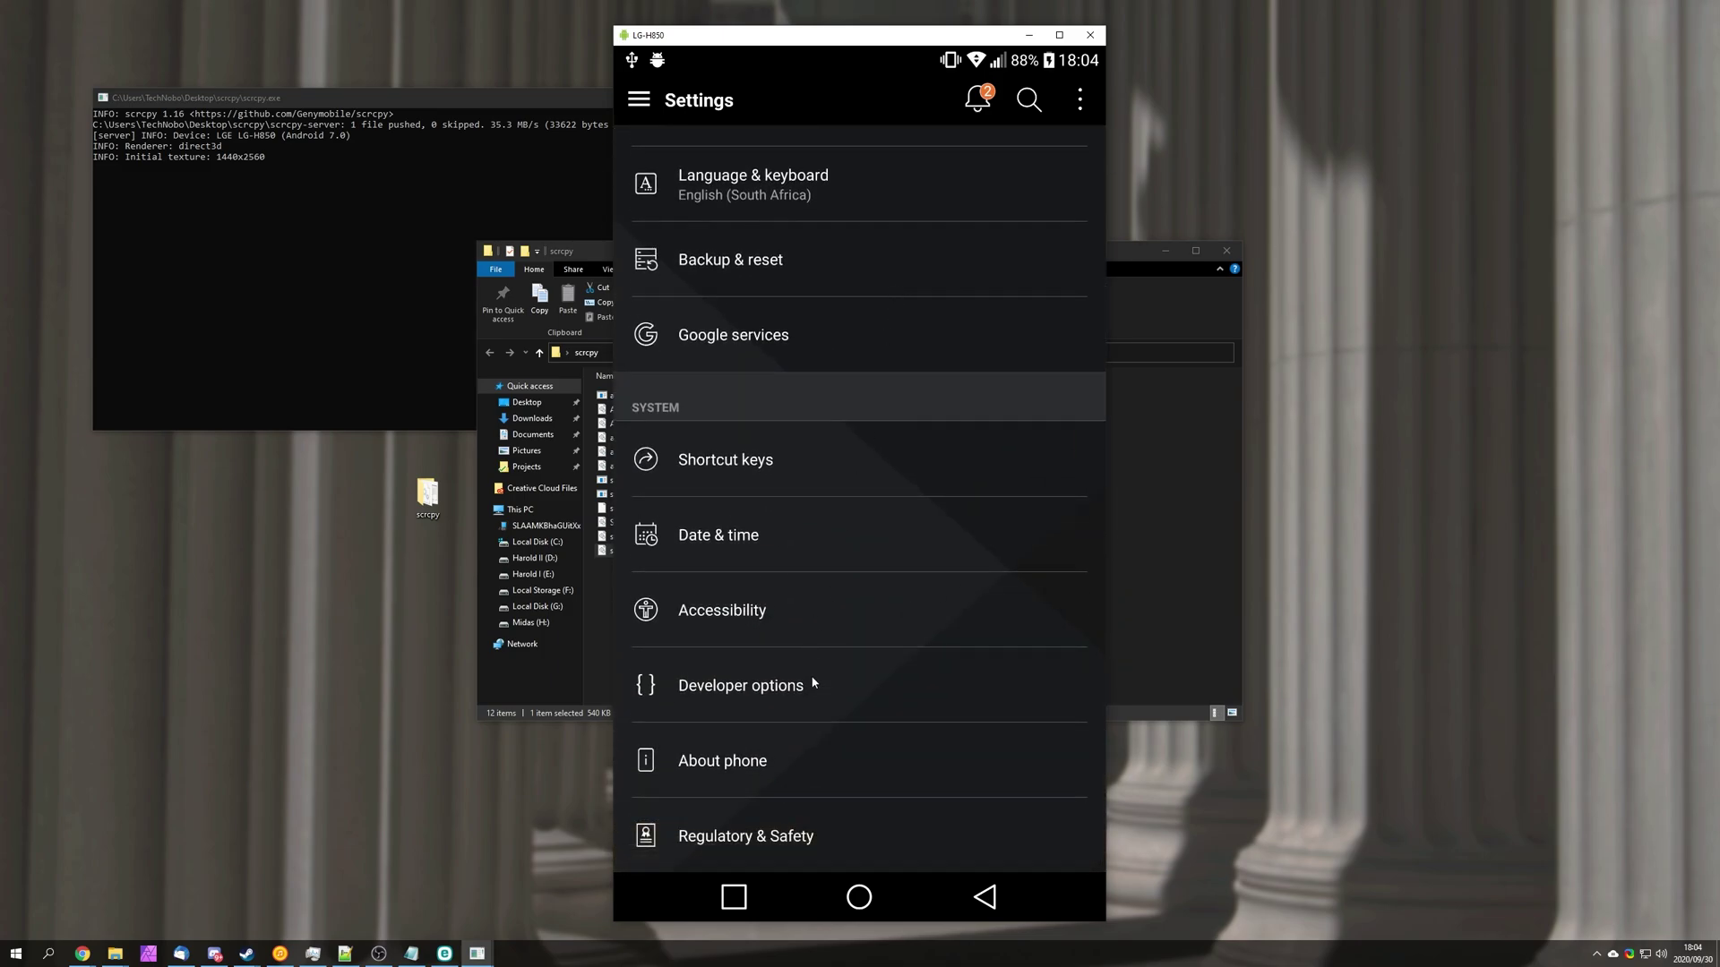
{"action": "scroll", "coordinate": [786, 576], "scroll_direction": "up", "scroll_amount": 1}
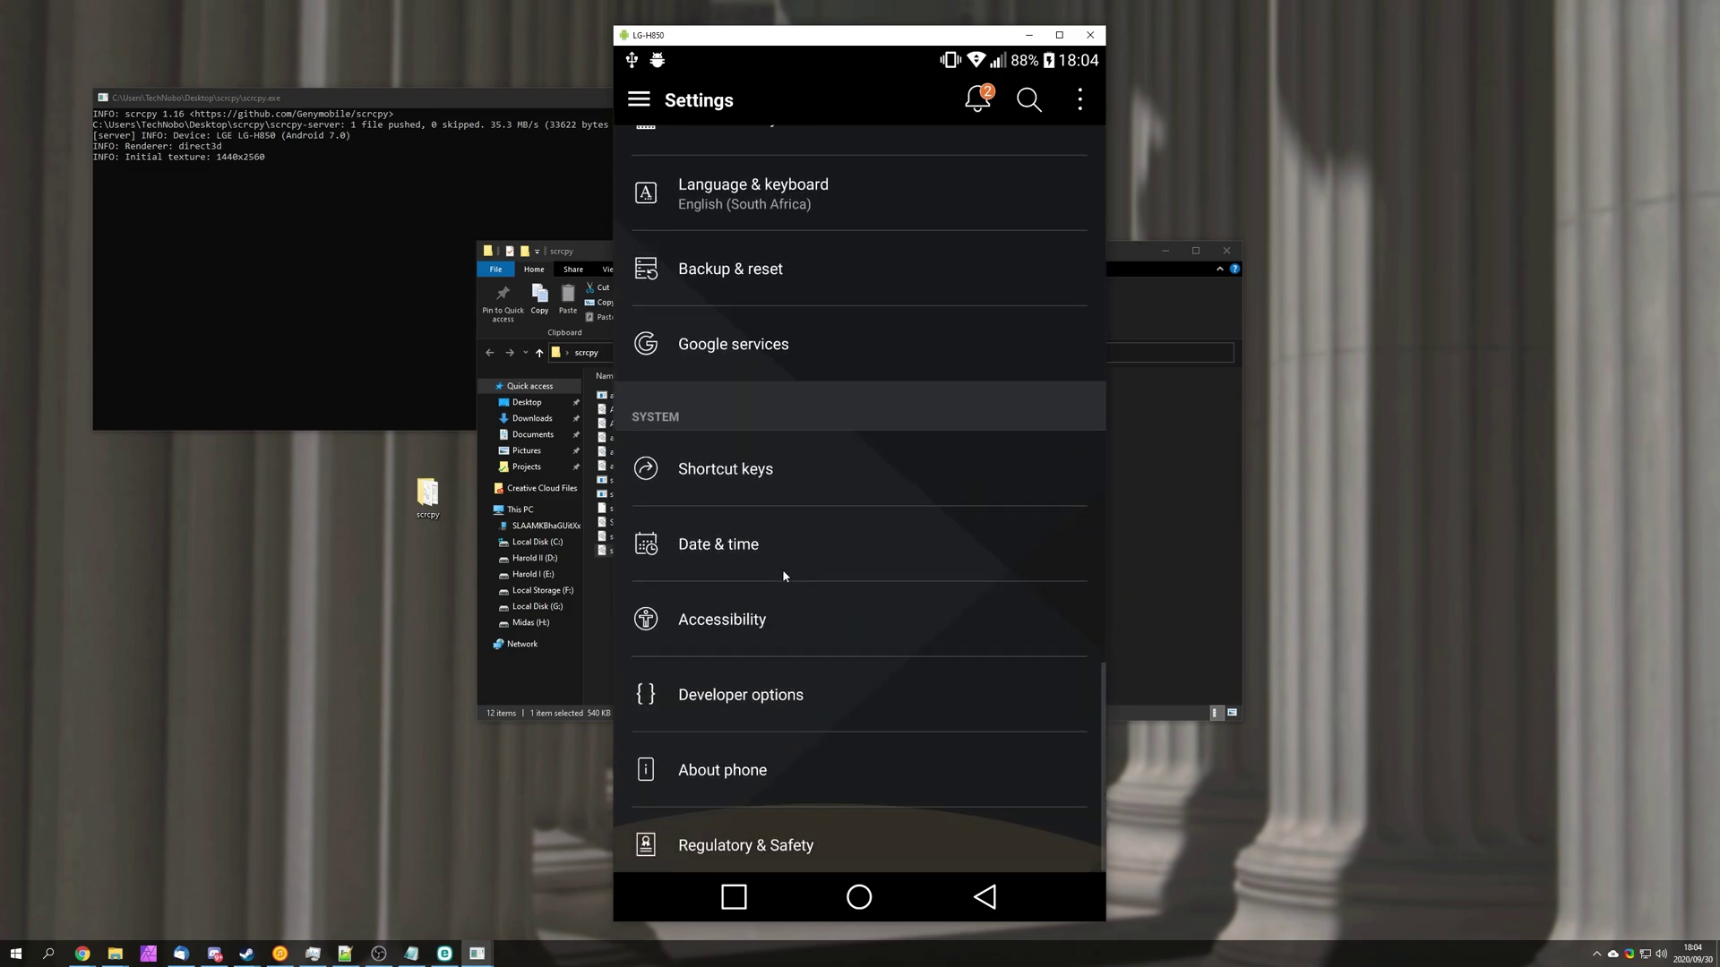
Tap the build number in About phone > Software info to unlock developer mode.
{"action": "left_click", "coordinate": [876, 763]}
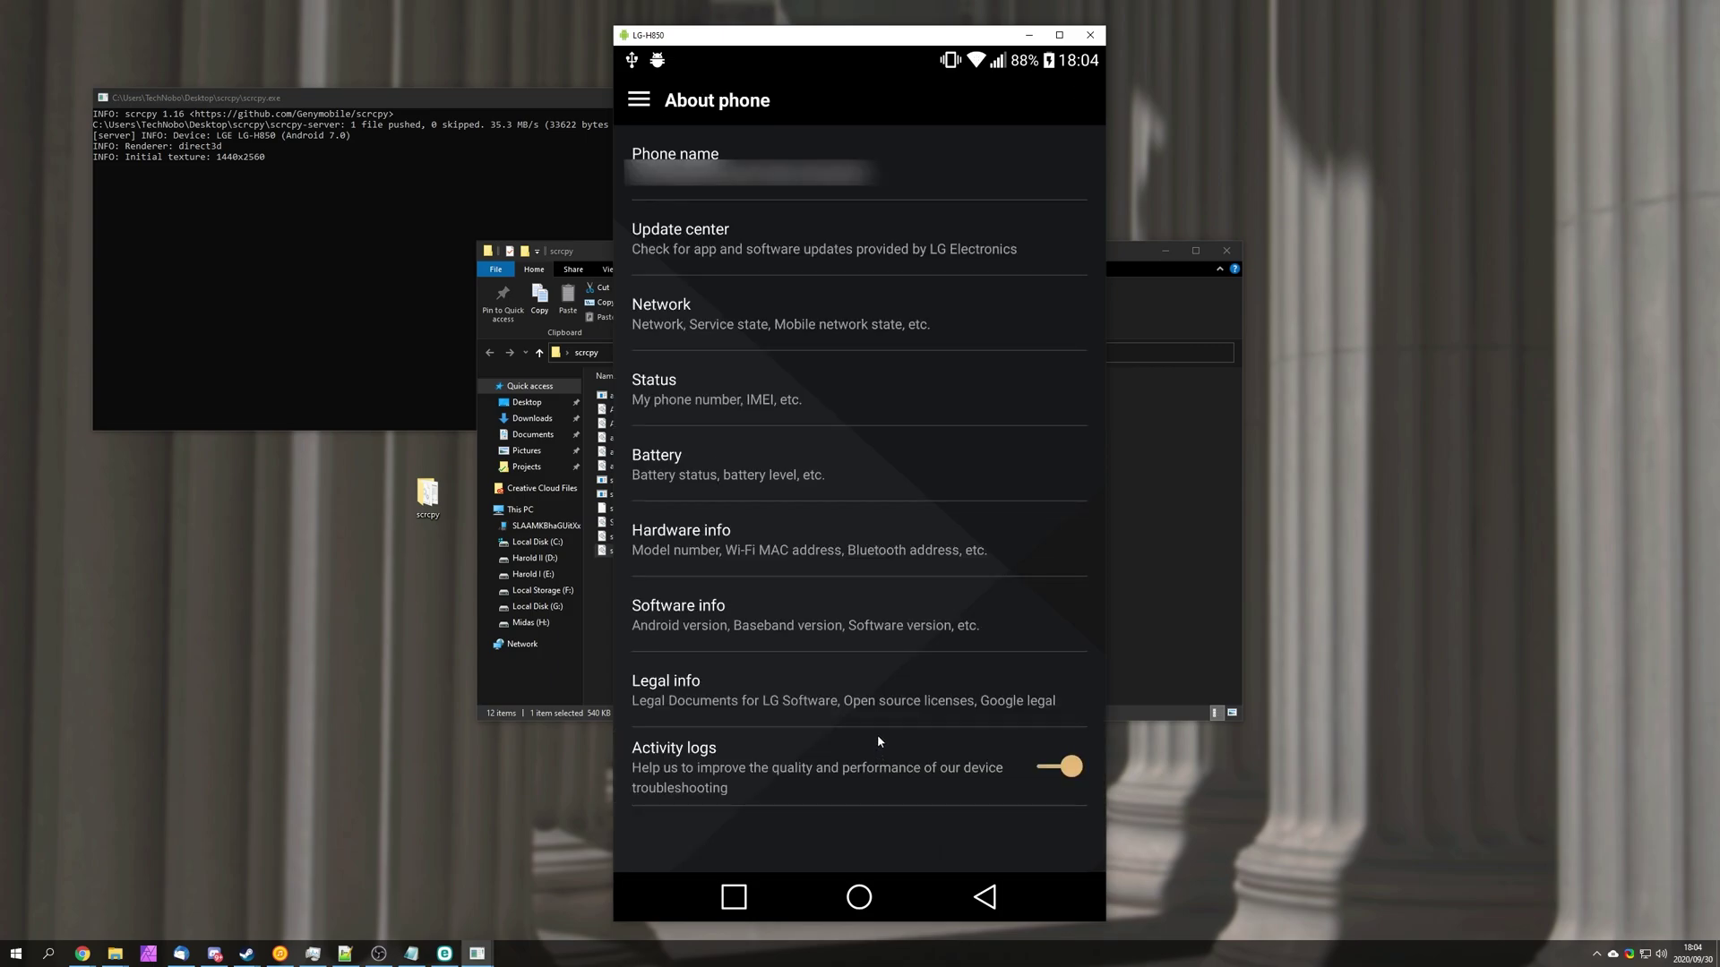
{"action": "left_click", "coordinate": [838, 627]}
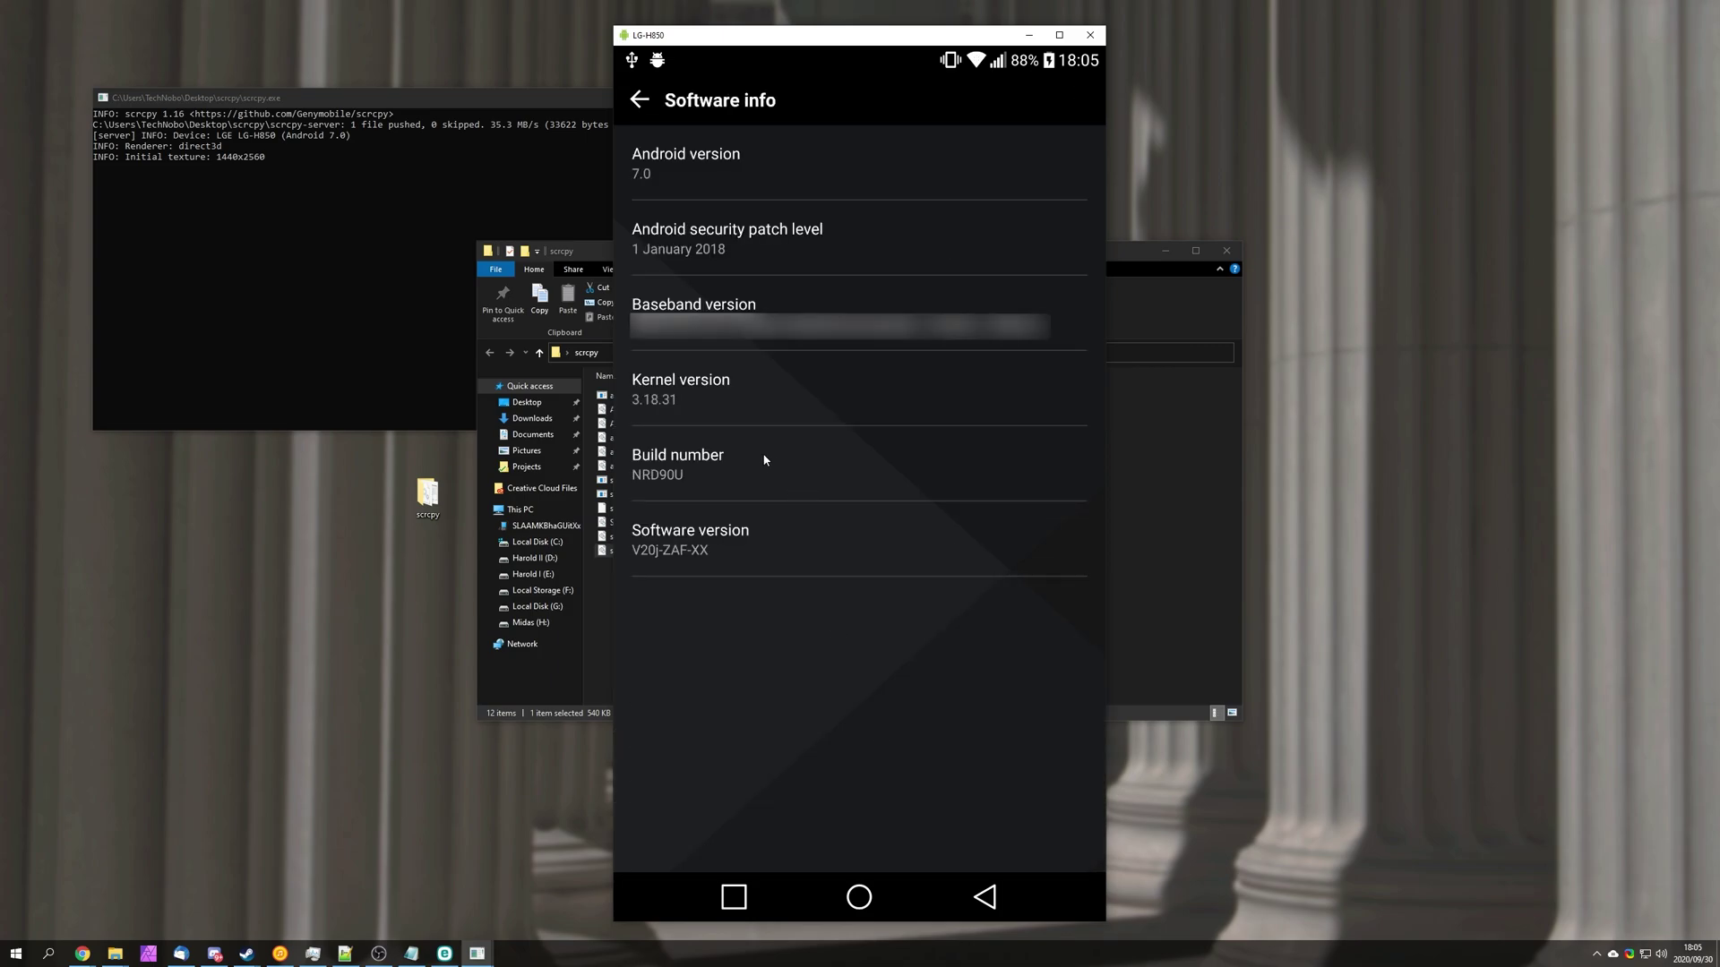
{"action": "left_click", "coordinate": [788, 465]}
{"action": "left_click", "coordinate": [843, 470]}
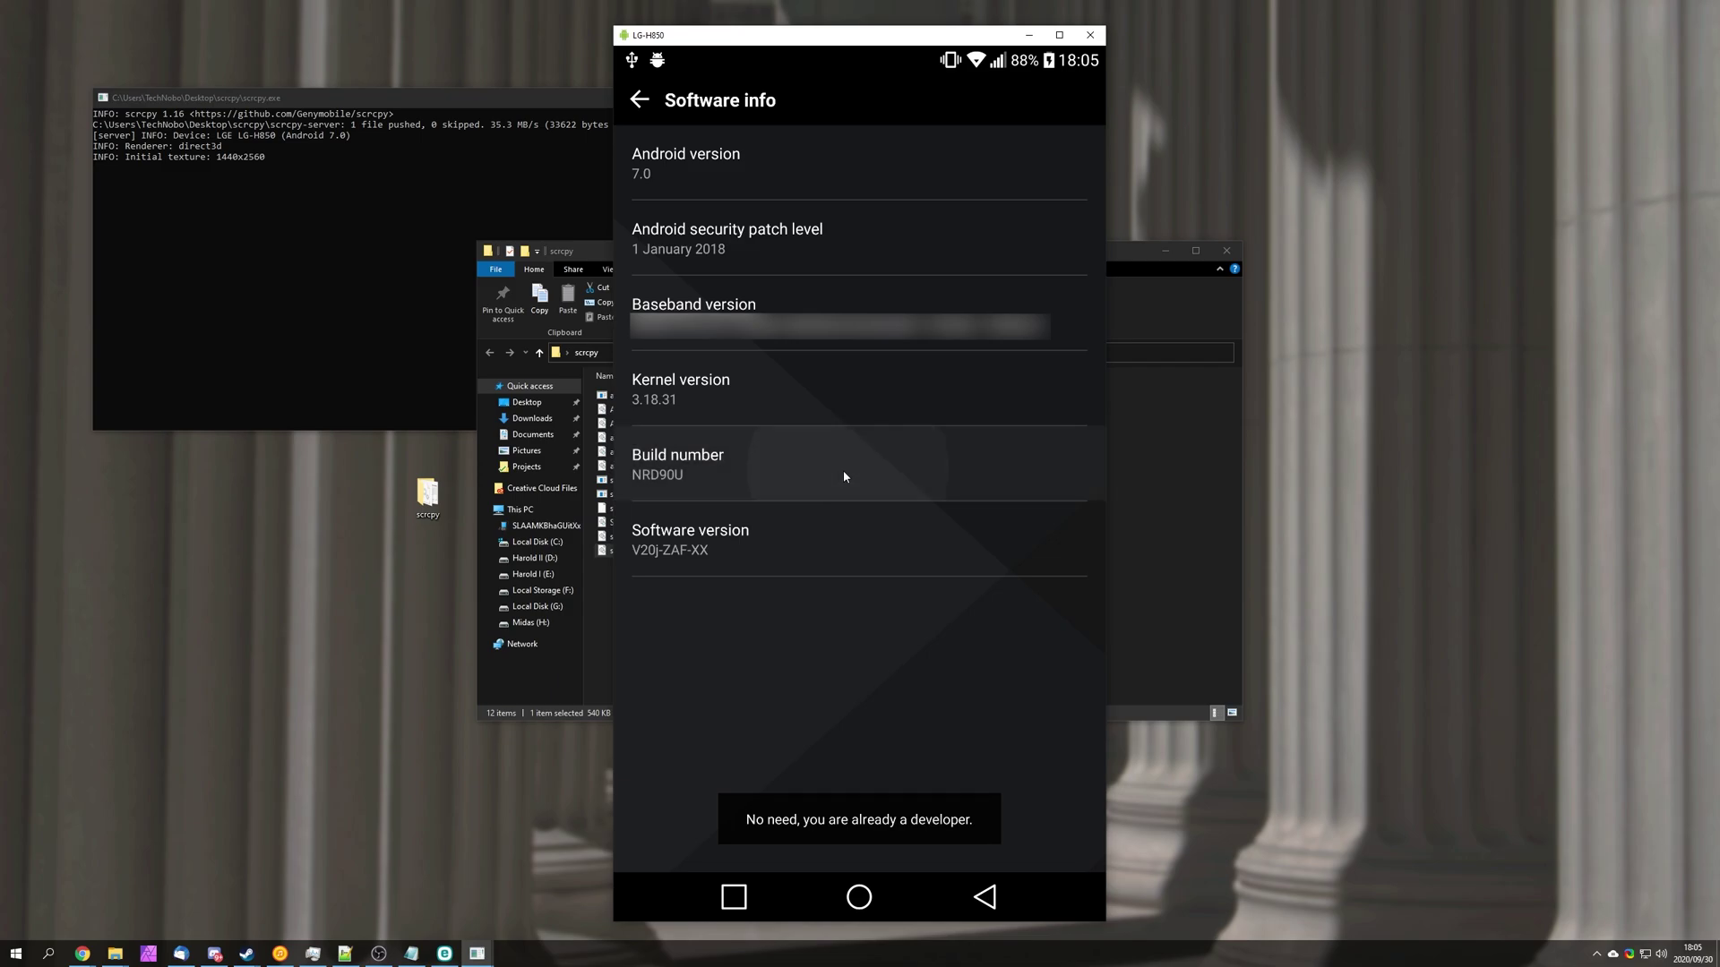
{"action": "left_click", "coordinate": [842, 471]}
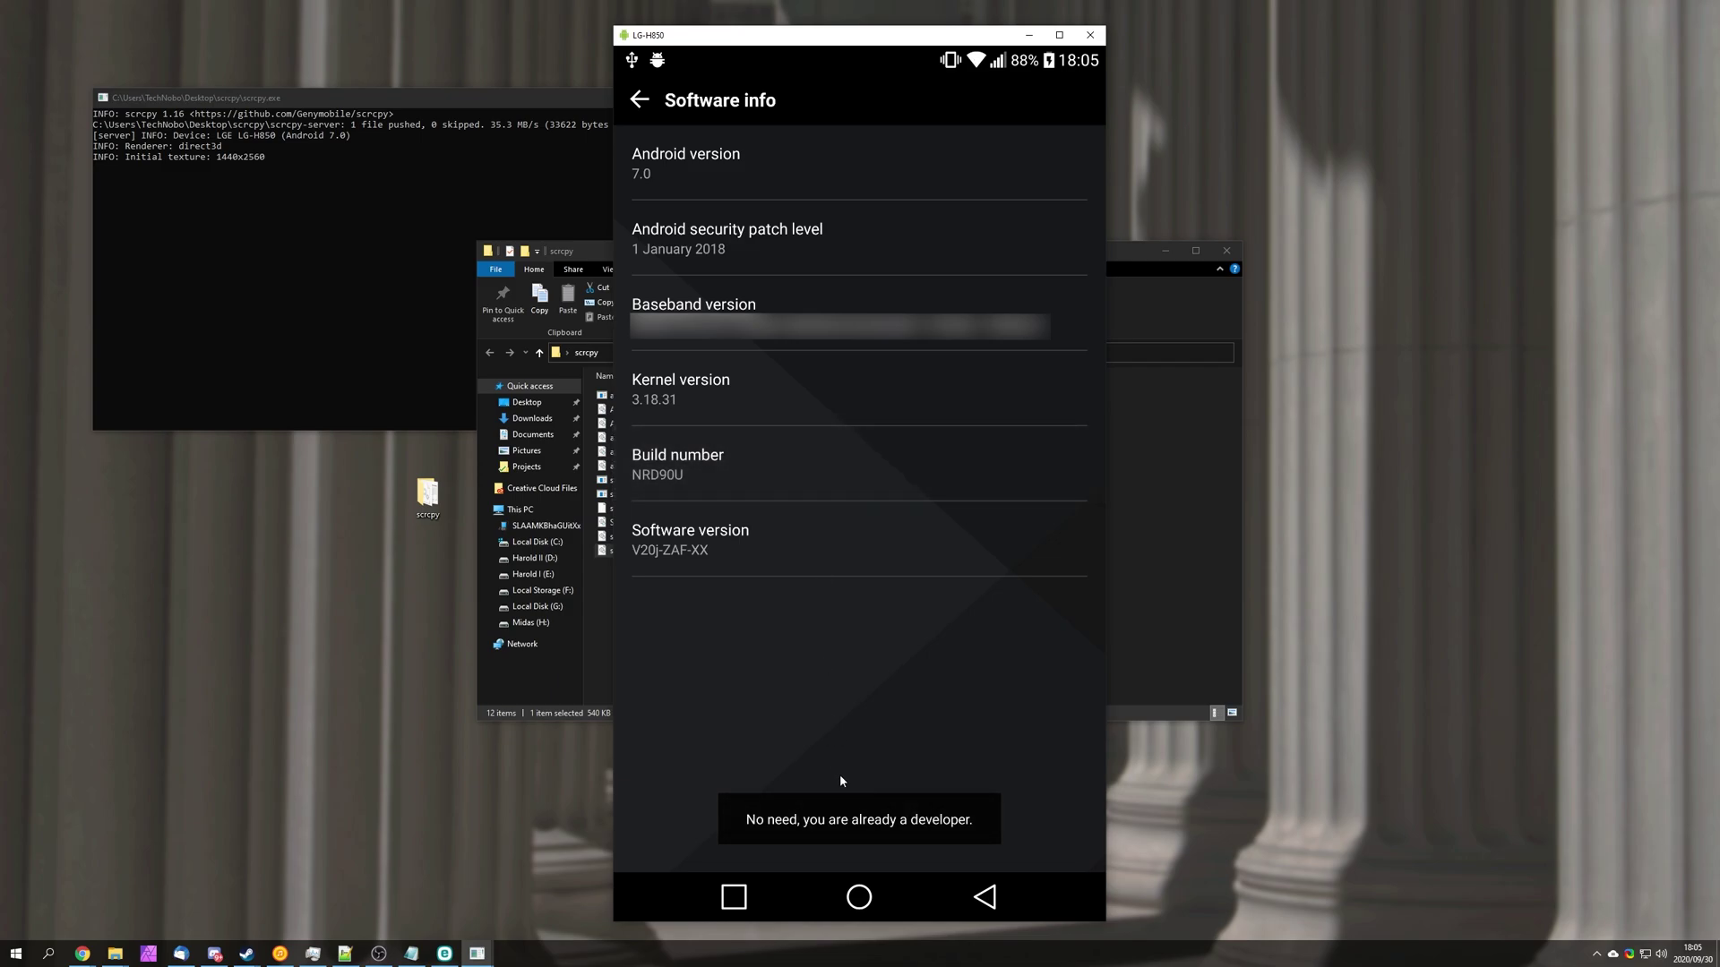
Return to the main Settings list and open Developer options.
{"action": "left_click", "coordinate": [651, 97]}
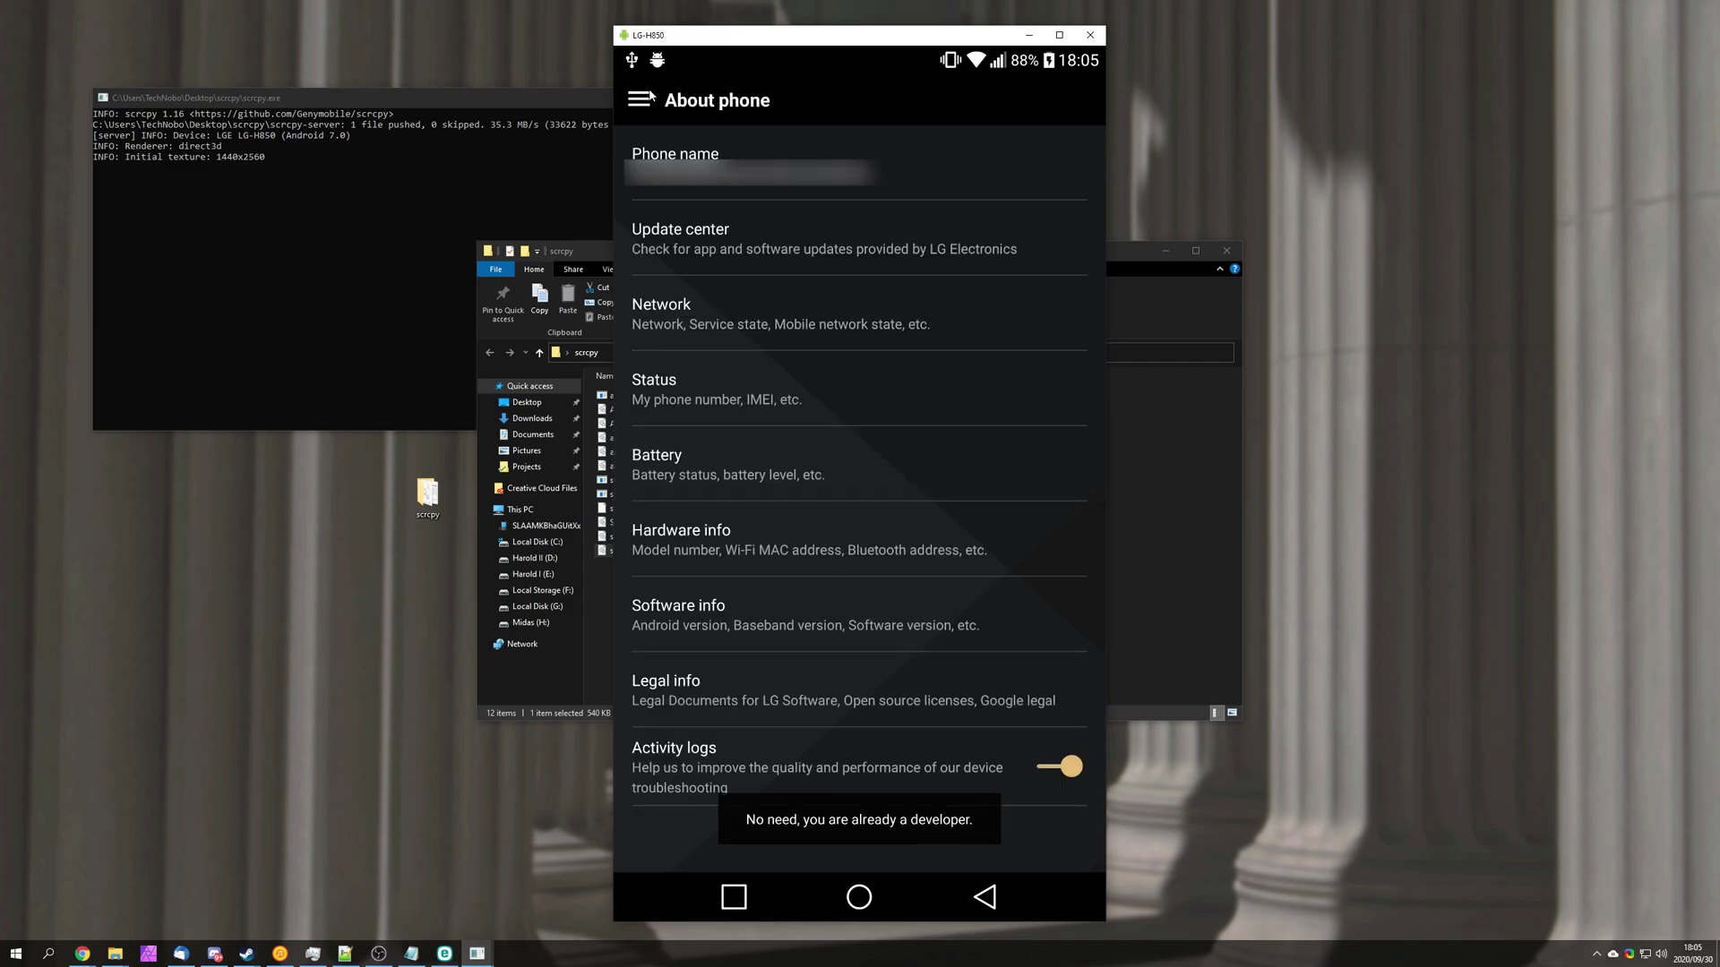
{"action": "left_click", "coordinate": [647, 101]}
{"action": "left_click", "coordinate": [699, 165]}
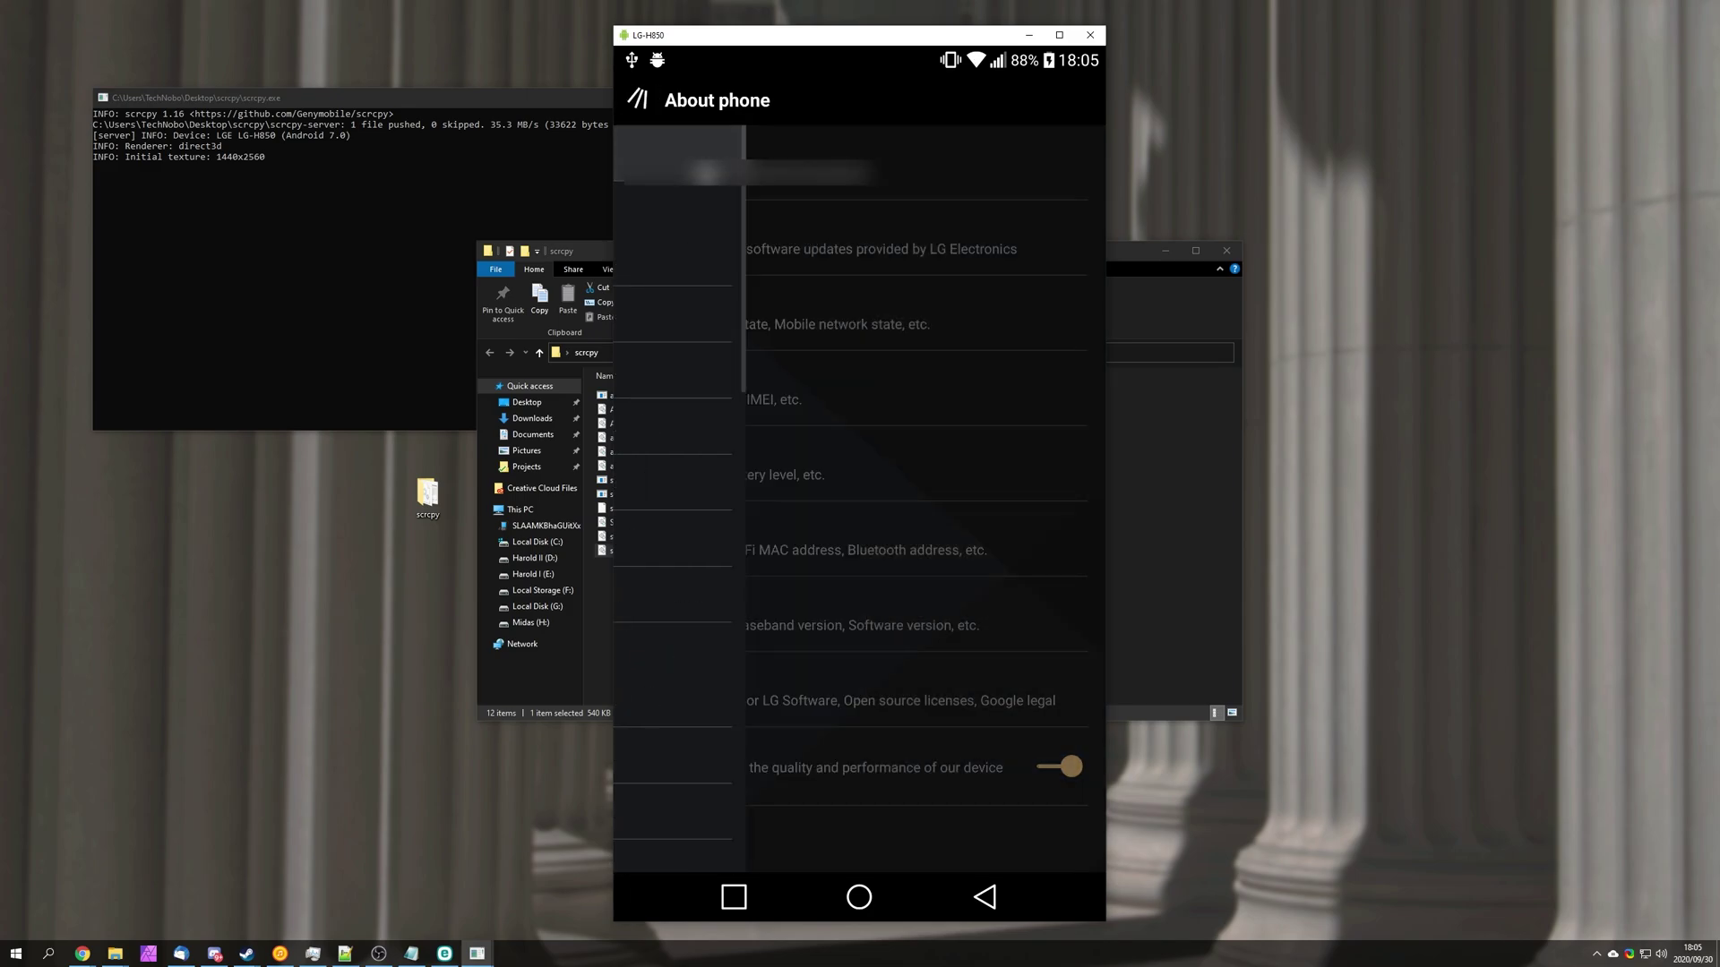
{"action": "left_click_drag", "start_coordinate": [900, 707], "coordinate": [812, 394]}
{"action": "left_click", "coordinate": [814, 681]}
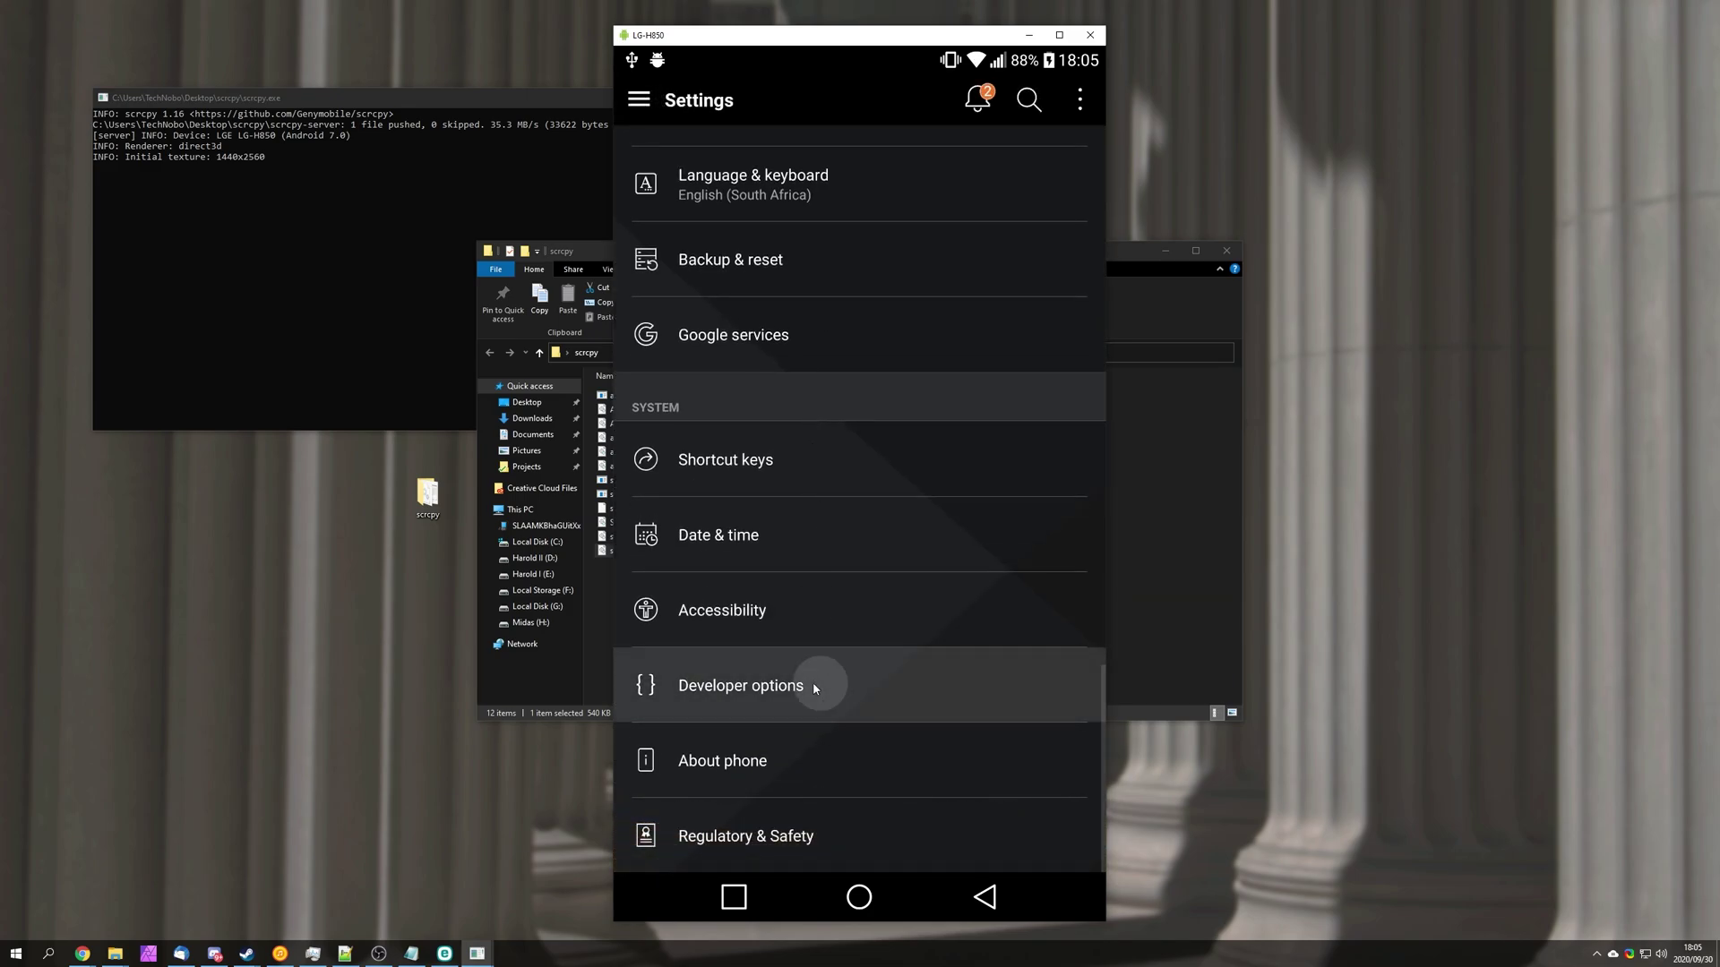
Scroll Developer options to Debugging and confirm USB debugging is switched on.
{"action": "scroll", "coordinate": [889, 791], "scroll_direction": "down", "scroll_amount": 20}
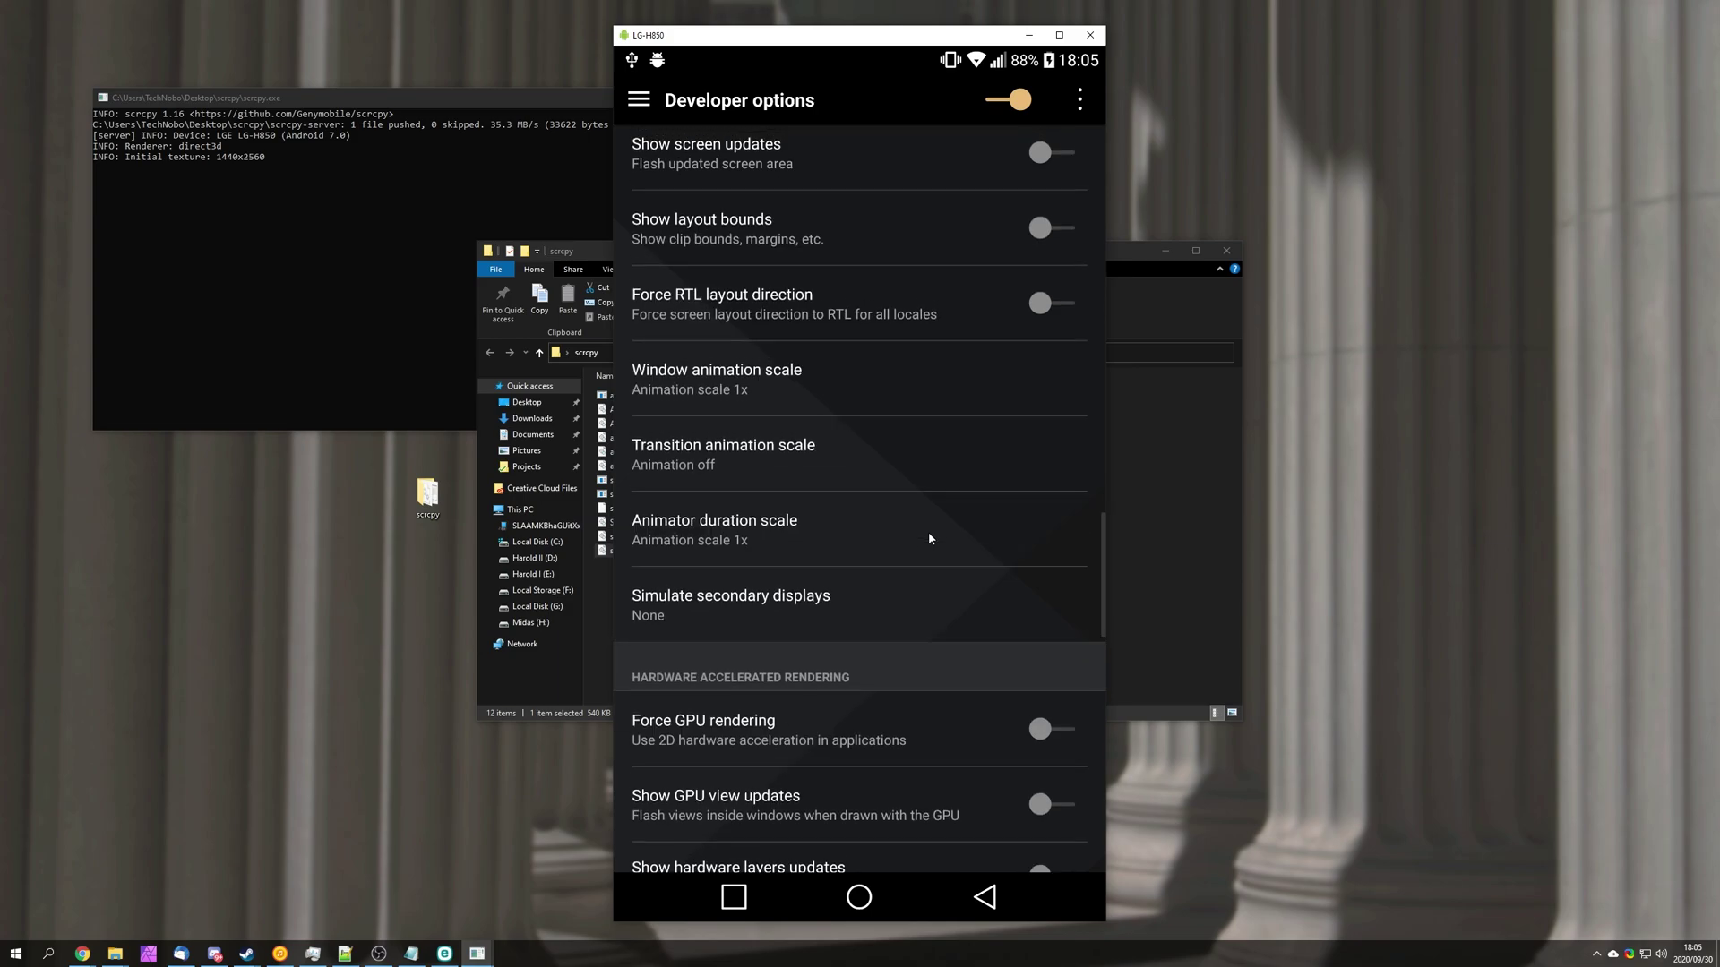
{"action": "scroll", "coordinate": [856, 445], "scroll_direction": "down", "scroll_amount": 5}
{"action": "scroll", "coordinate": [856, 332], "scroll_direction": "up", "scroll_amount": 15}
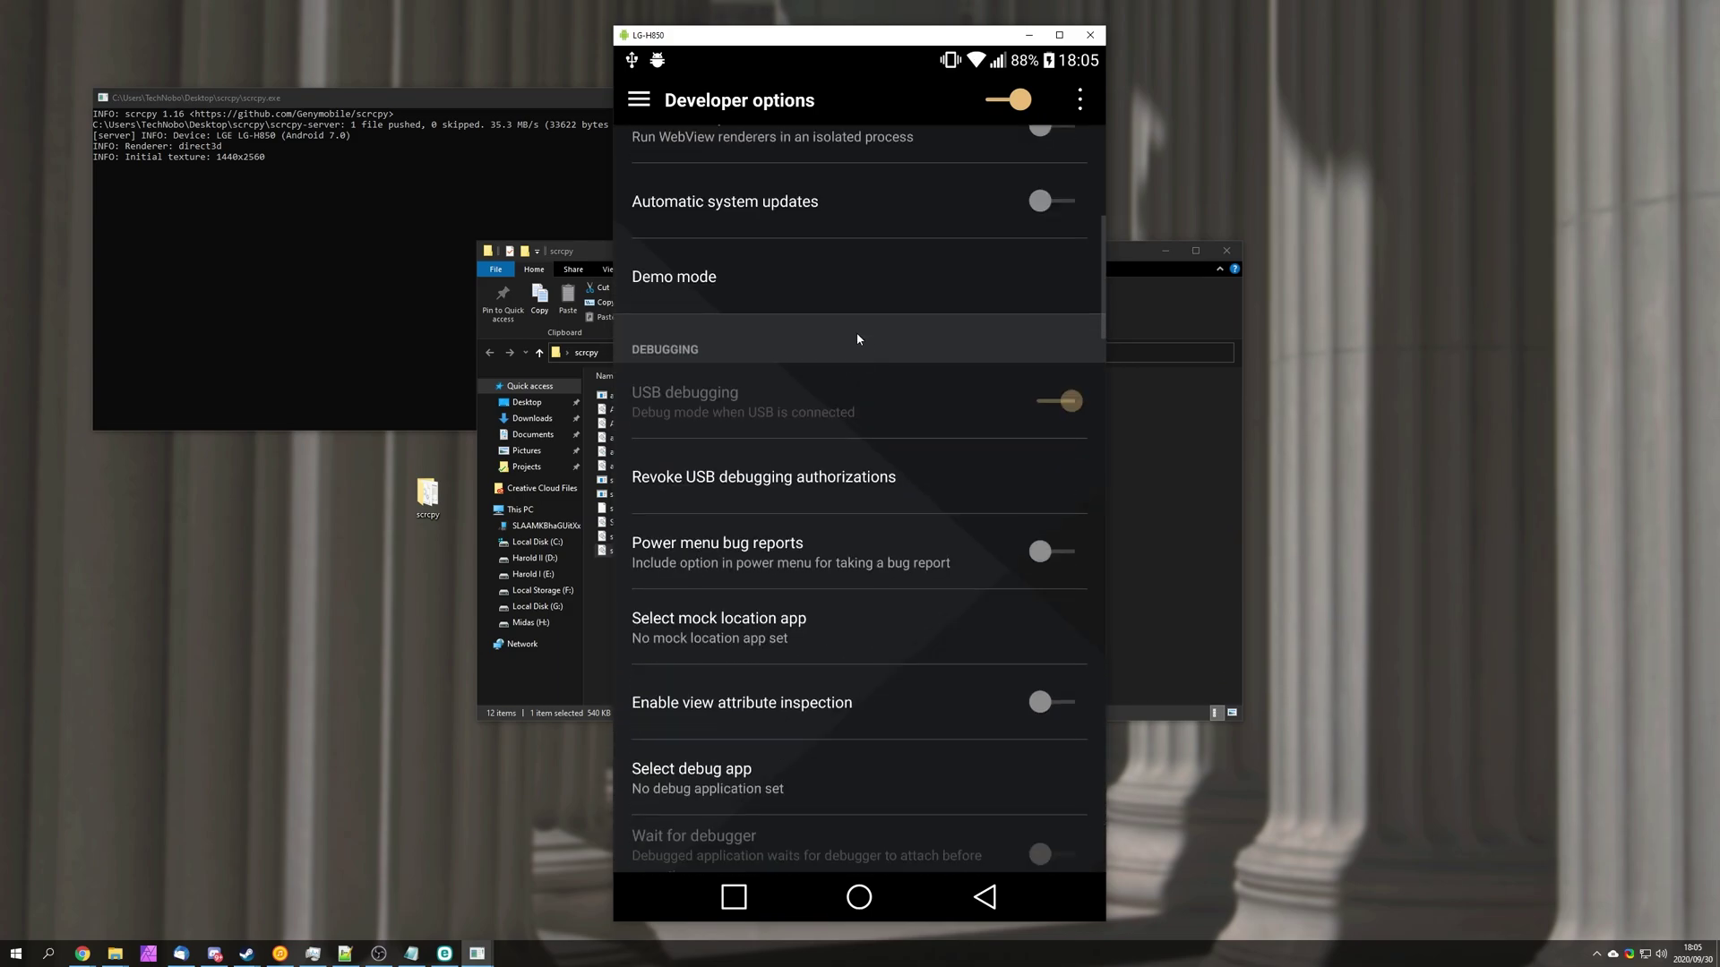
{"action": "left_click", "coordinate": [918, 306]}
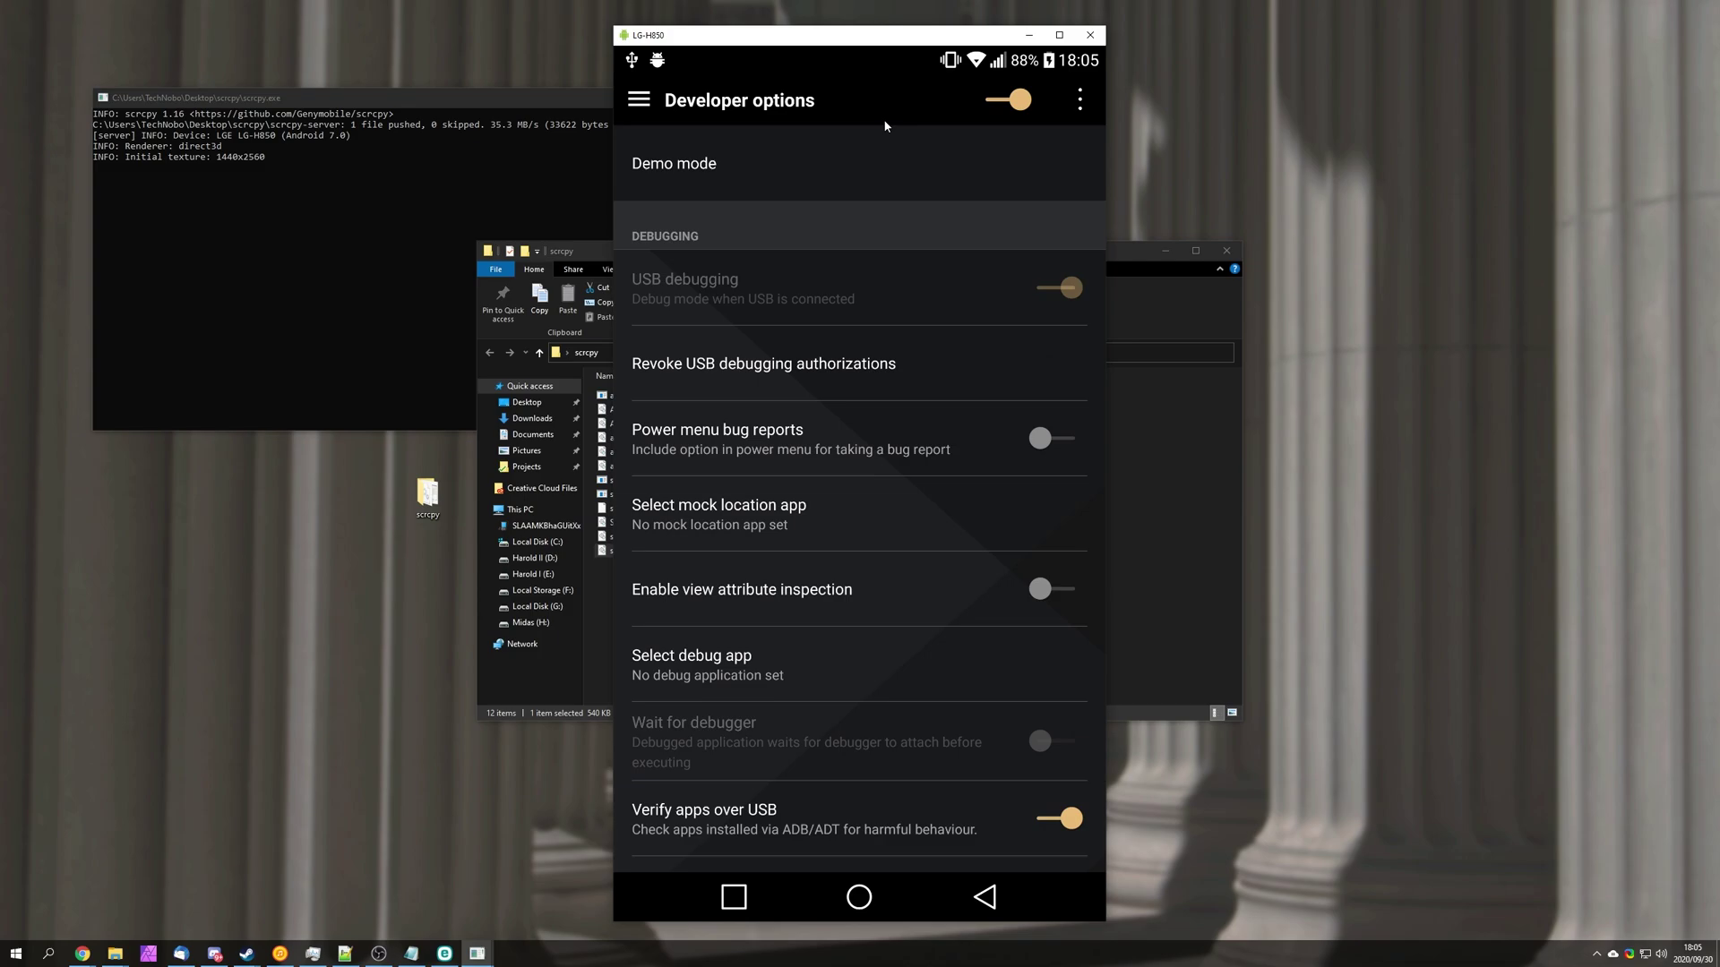
{"action": "scroll", "coordinate": [1004, 537], "scroll_direction": "up", "scroll_amount": 1}
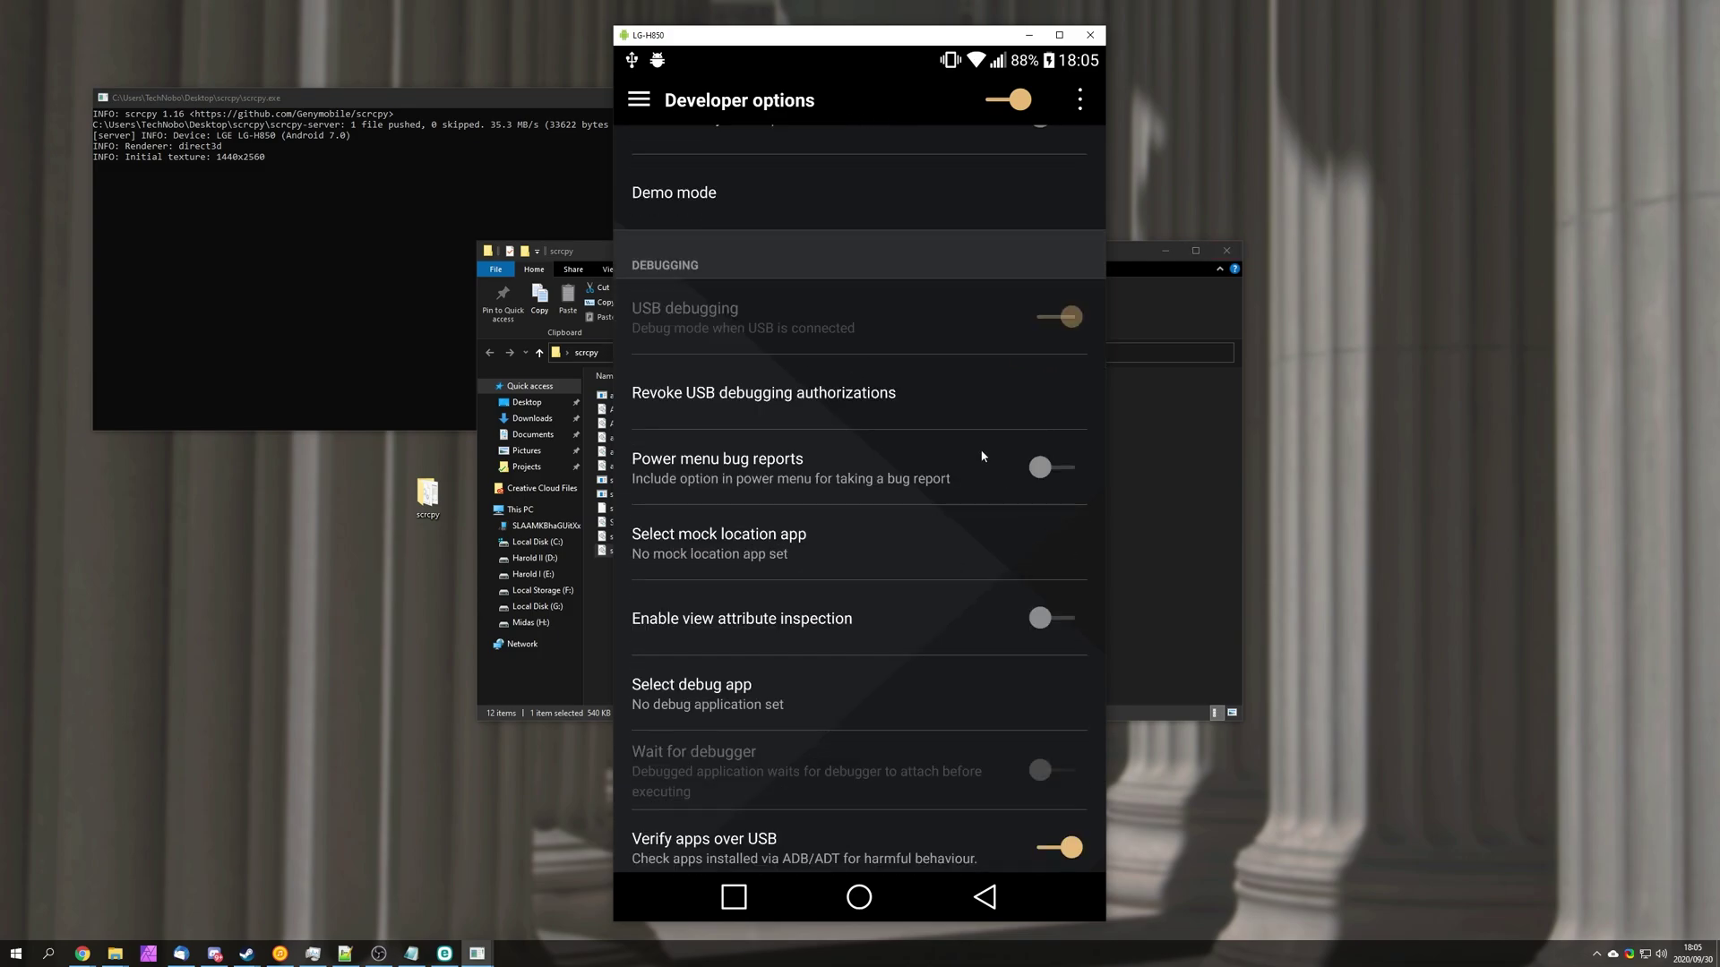
{"action": "left_click", "coordinate": [1039, 316]}
In the phone's Chrome, load google.com and search for 'Something'.
{"action": "left_click", "coordinate": [865, 904]}
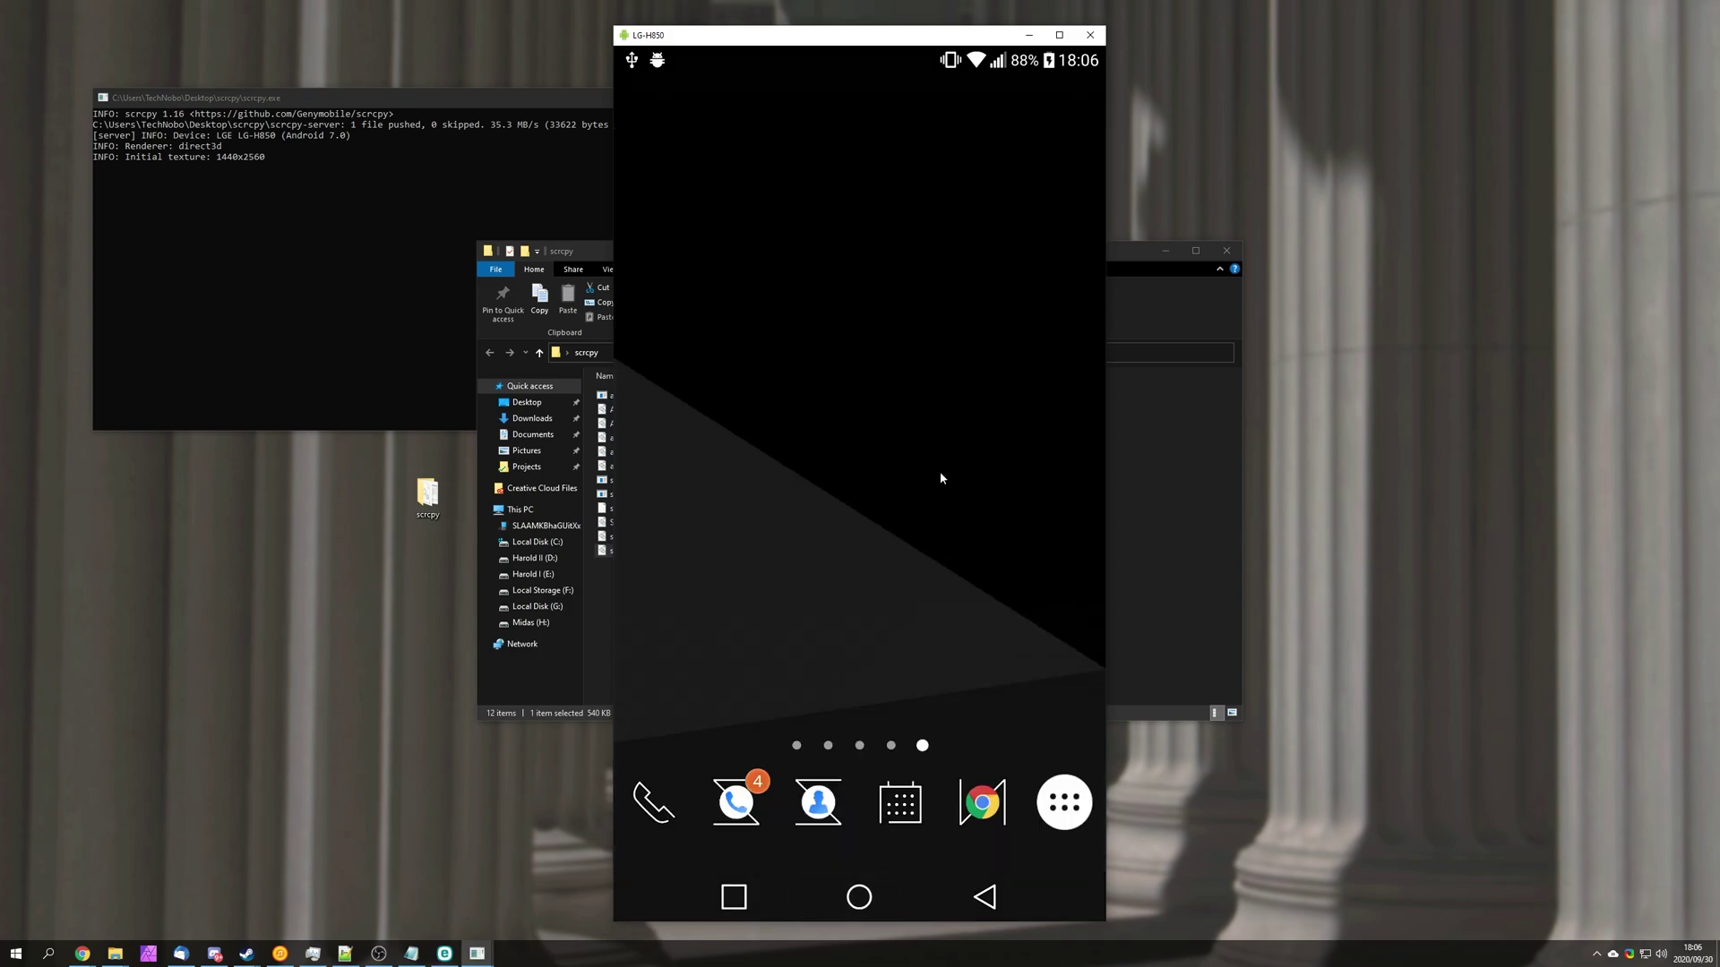
{"action": "left_click", "coordinate": [990, 815]}
{"action": "left_click", "coordinate": [876, 341]}
{"action": "type", "text": "g"}
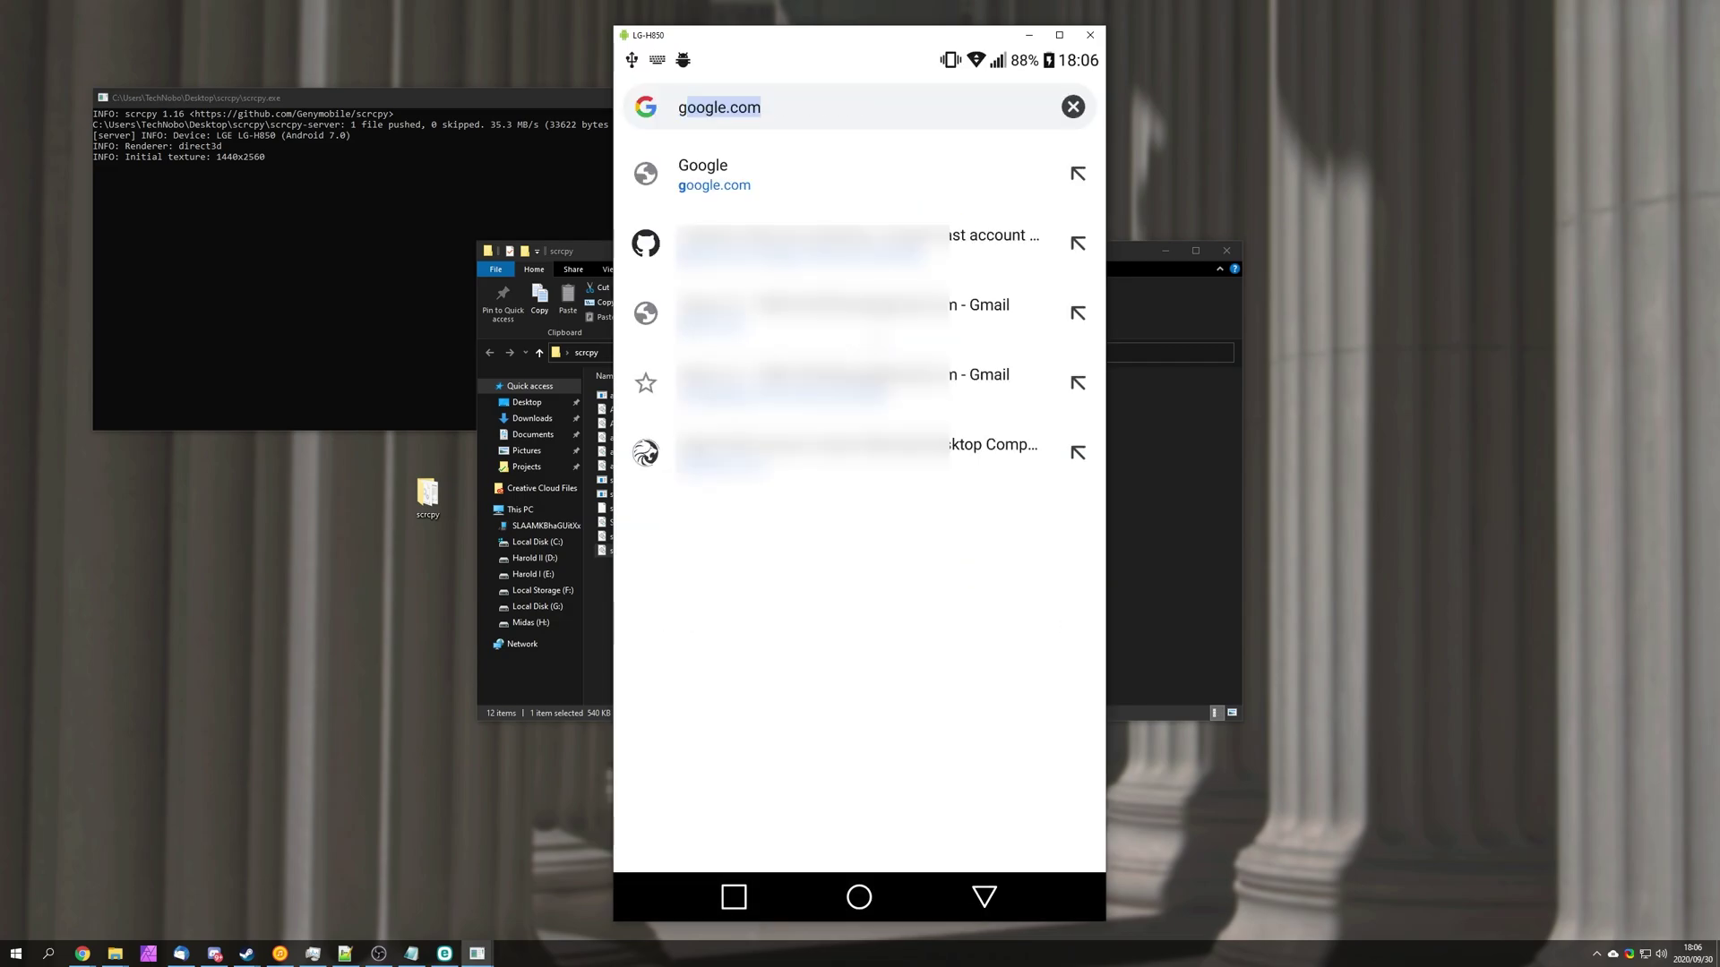
{"action": "type", "text": "oogle.com"}
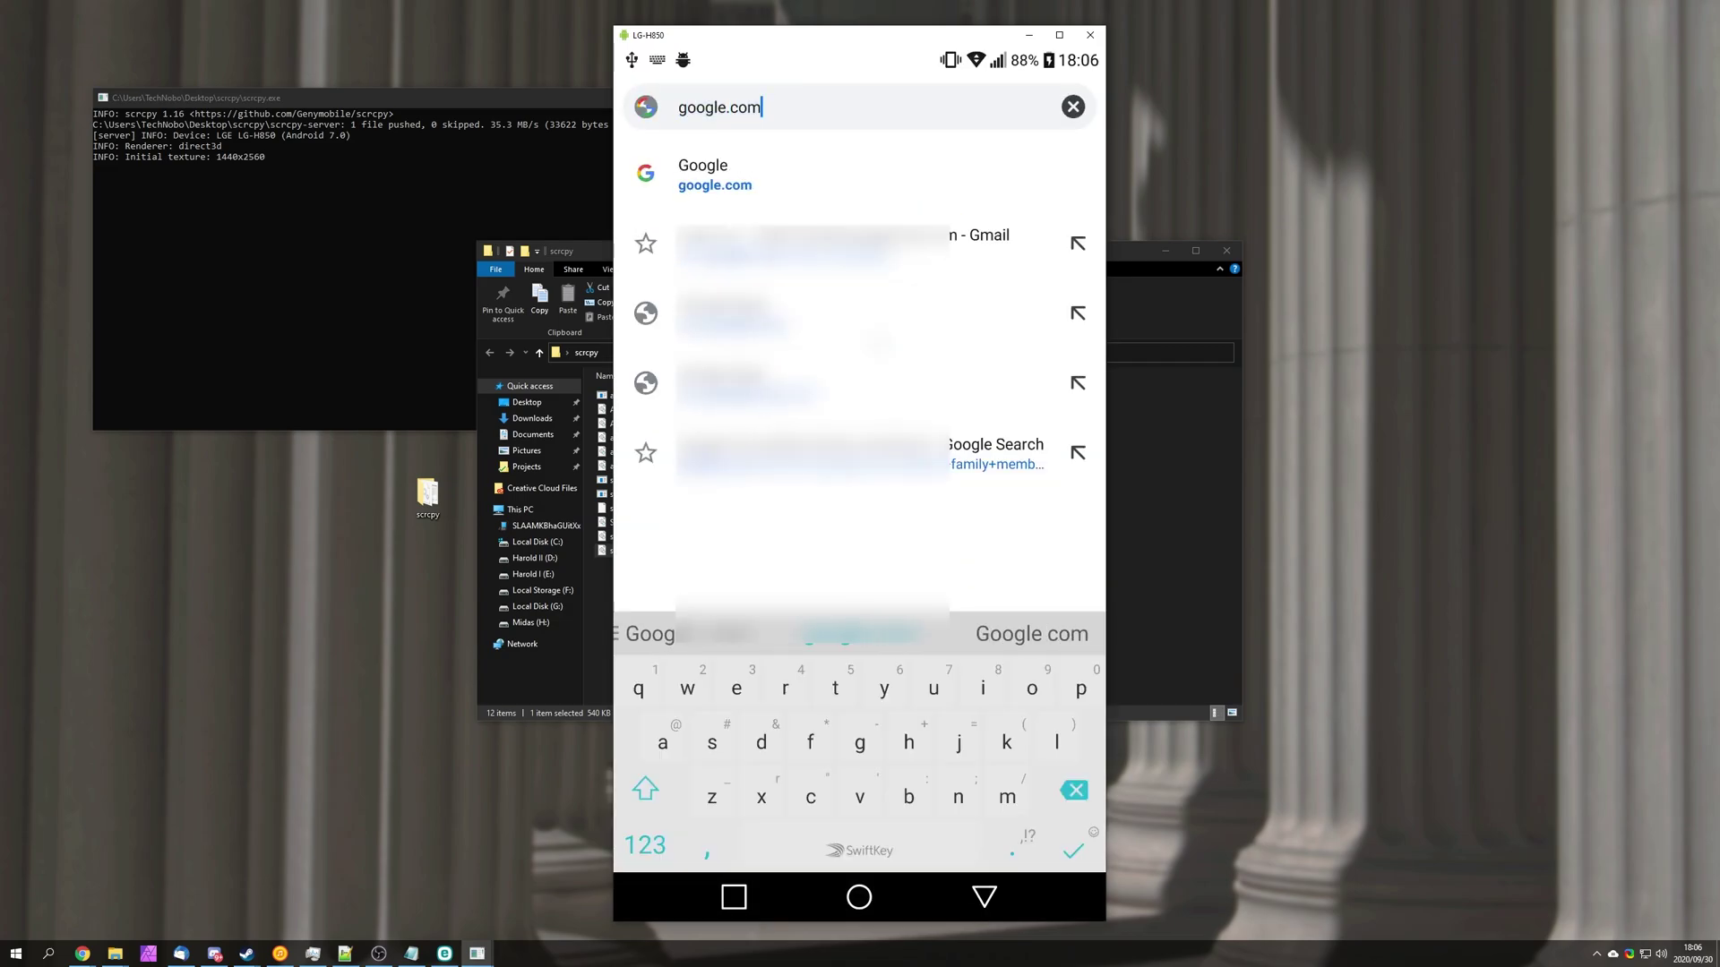
{"action": "key", "text": "Return"}
{"action": "left_click", "coordinate": [895, 386]}
{"action": "type", "text": "Something"}
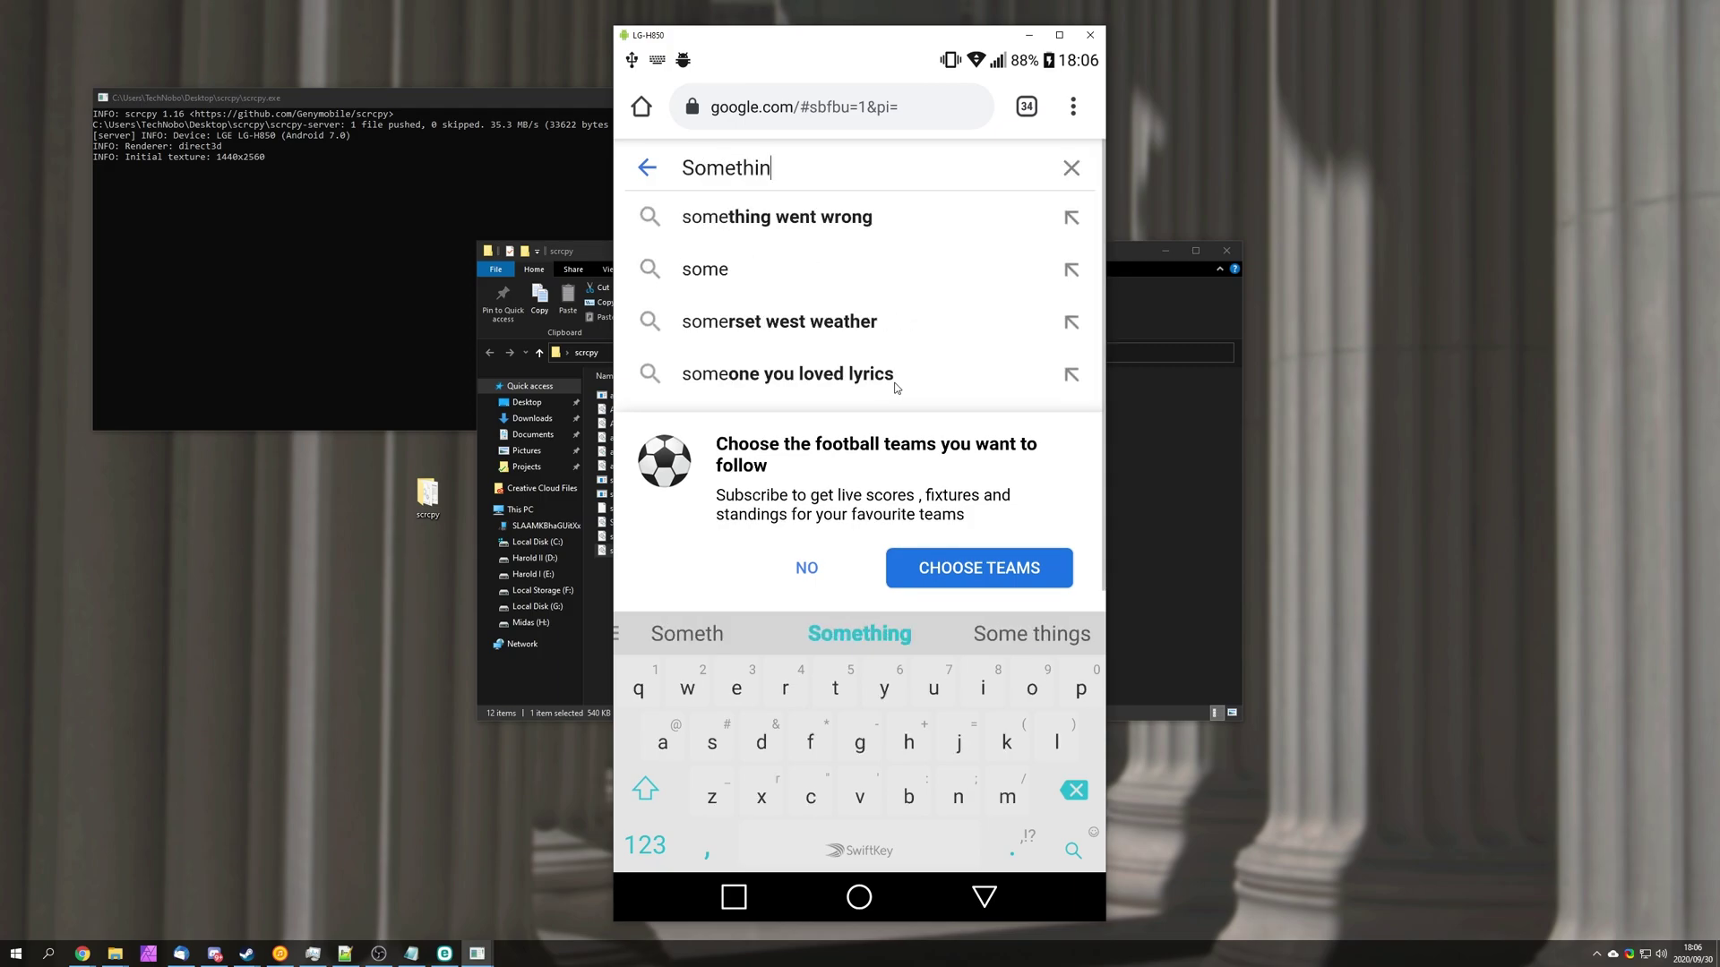
{"action": "key", "text": "Return"}
Scroll through the search results, return the phone home and close the scrcpy window.
{"action": "scroll", "coordinate": [997, 642], "scroll_direction": "down", "scroll_amount": 10}
{"action": "scroll", "coordinate": [964, 323], "scroll_direction": "down", "scroll_amount": 5}
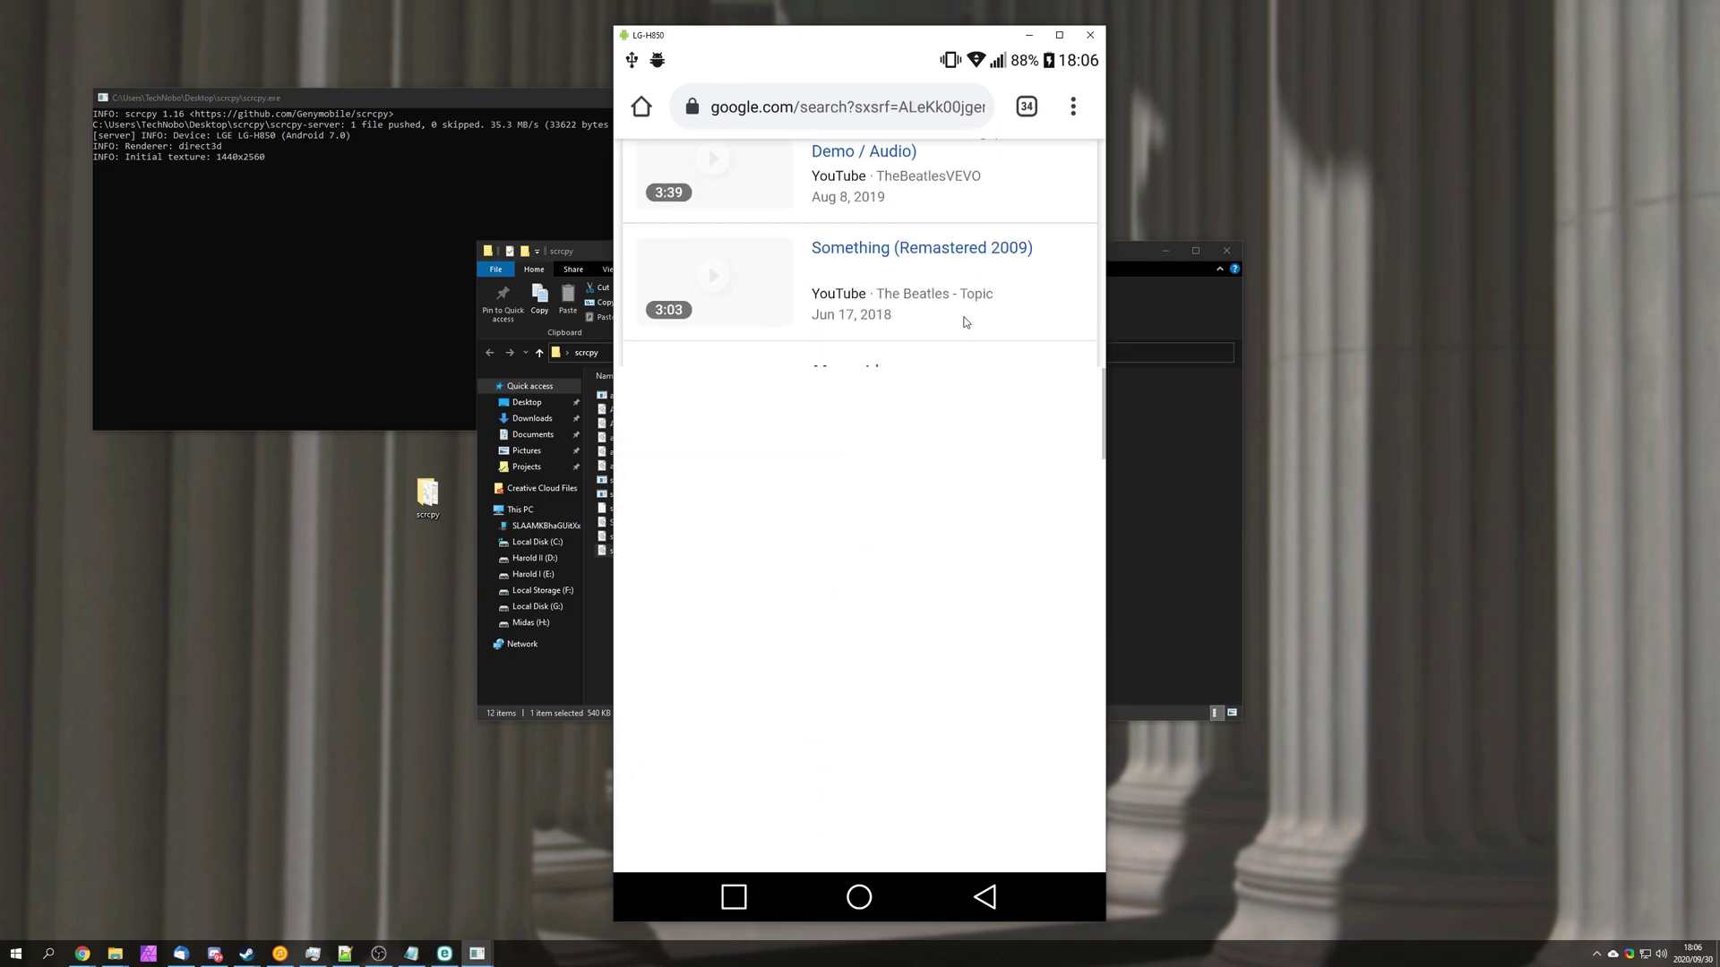
{"action": "scroll", "coordinate": [983, 565], "scroll_direction": "up", "scroll_amount": 2}
{"action": "scroll", "coordinate": [976, 548], "scroll_direction": "up", "scroll_amount": 3}
{"action": "scroll", "coordinate": [975, 548], "scroll_direction": "down", "scroll_amount": 3}
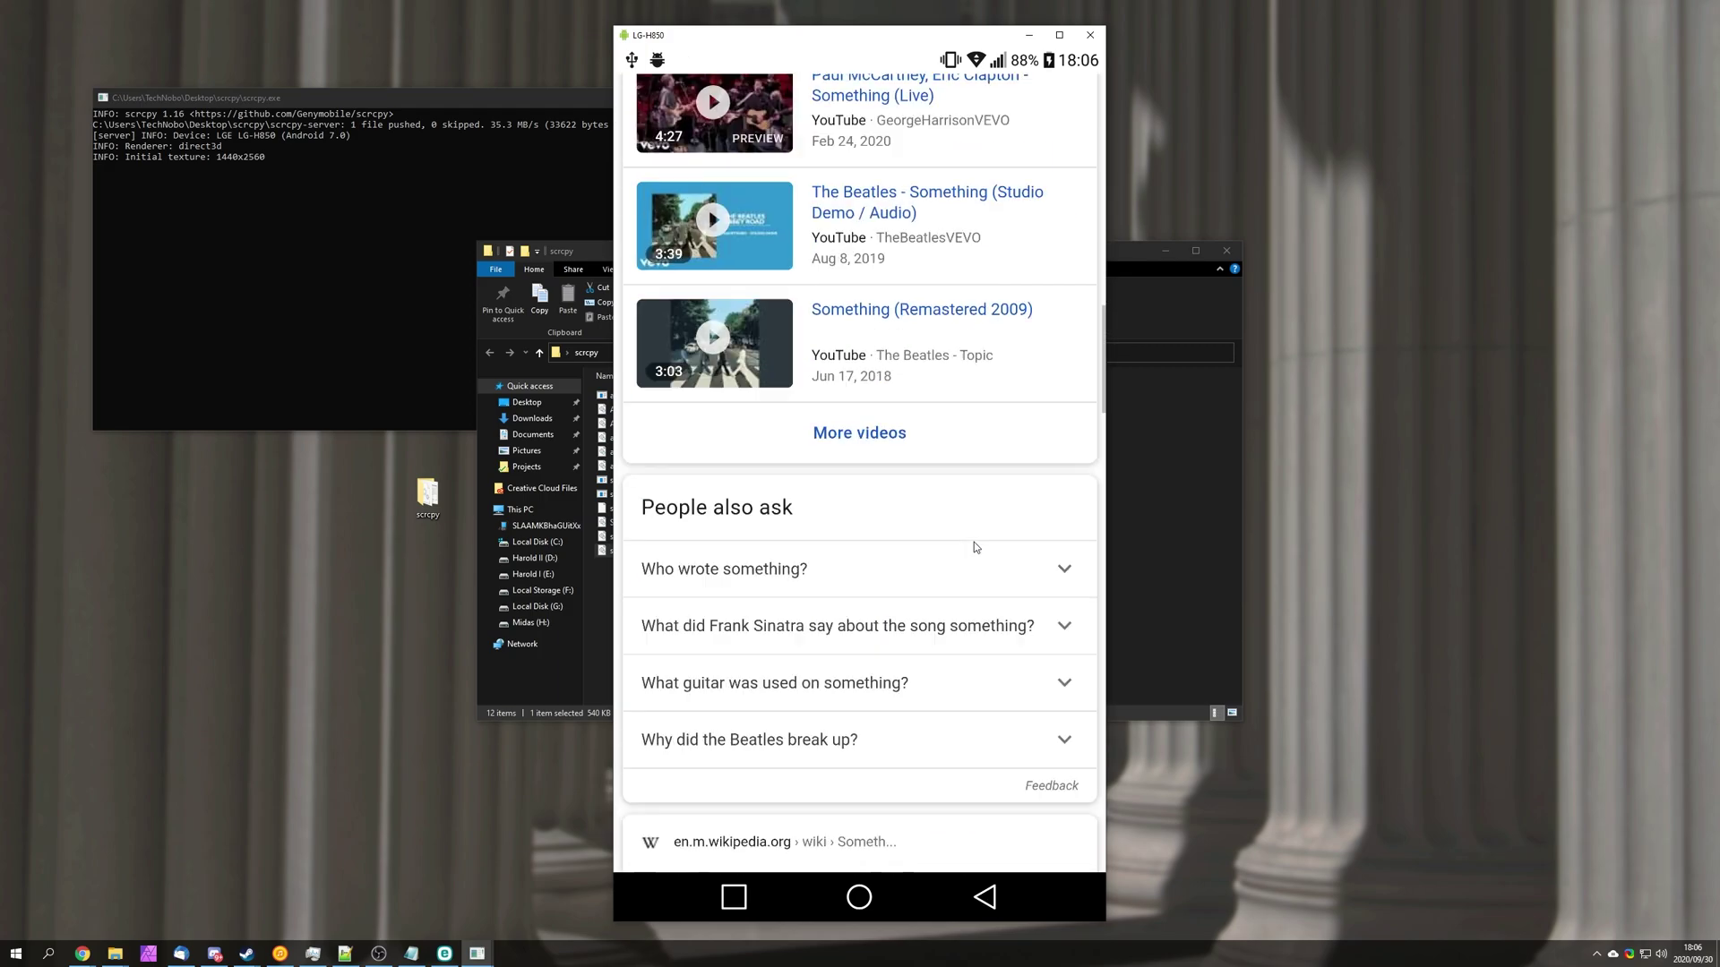
{"action": "scroll", "coordinate": [975, 548], "scroll_direction": "up", "scroll_amount": 10}
{"action": "scroll", "coordinate": [976, 548], "scroll_direction": "down", "scroll_amount": 3}
{"action": "scroll", "coordinate": [975, 548], "scroll_direction": "up", "scroll_amount": 3}
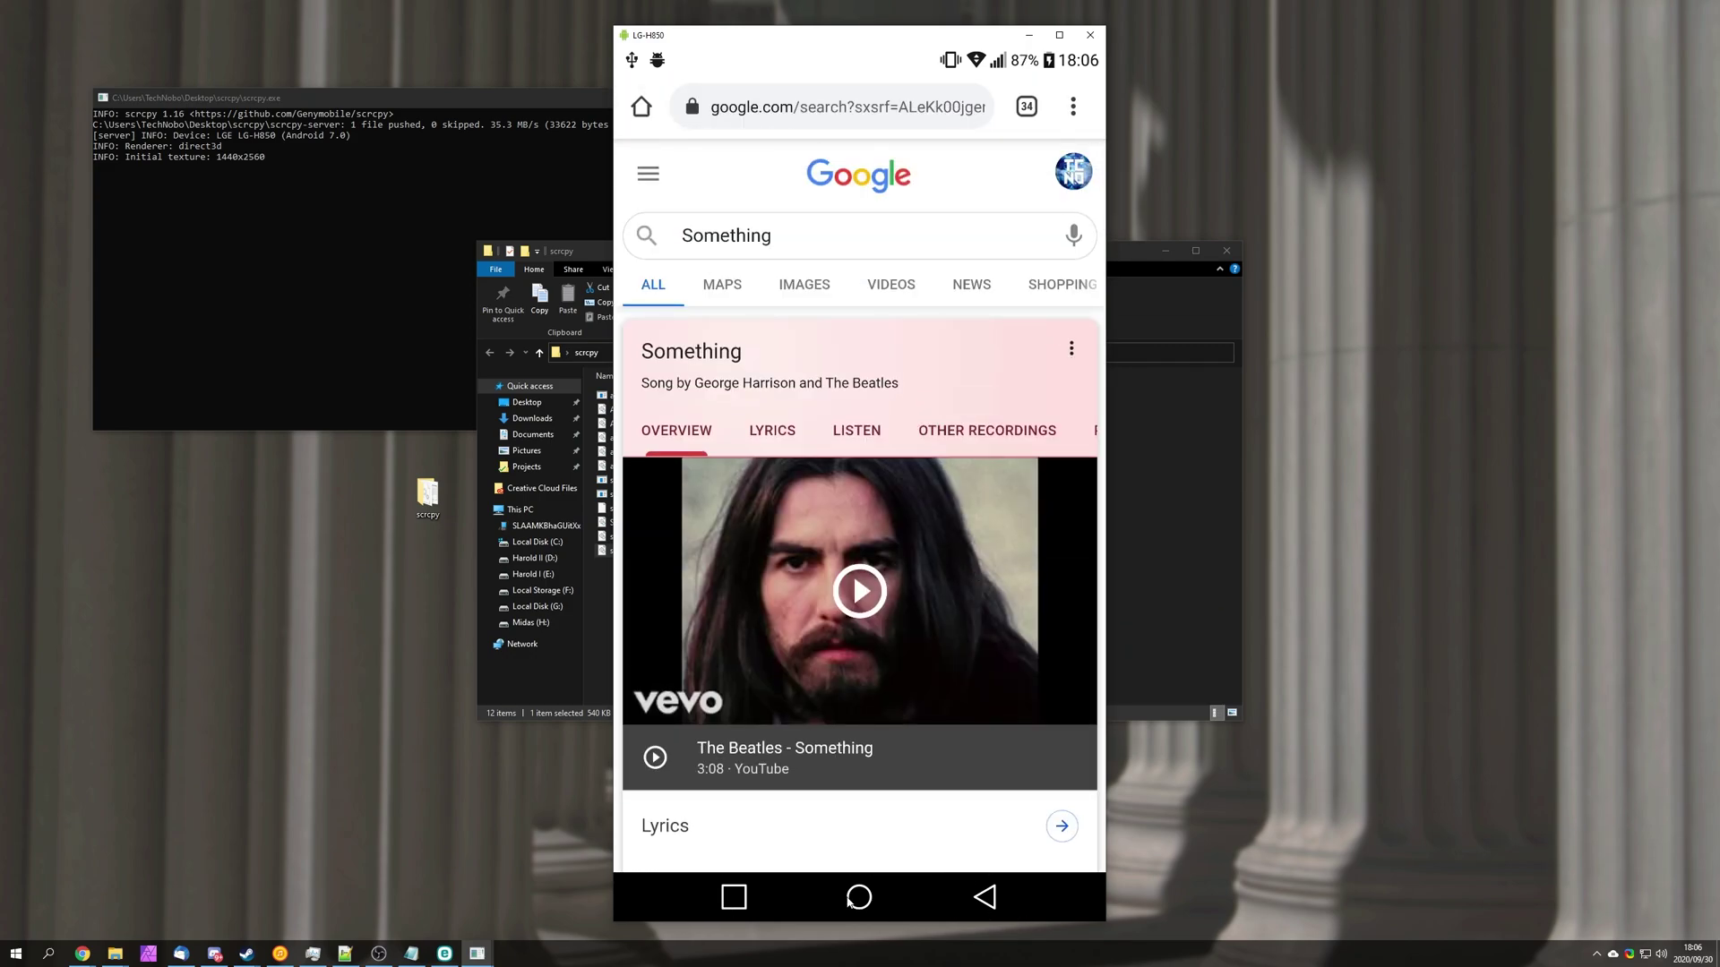
{"action": "left_click", "coordinate": [848, 900]}
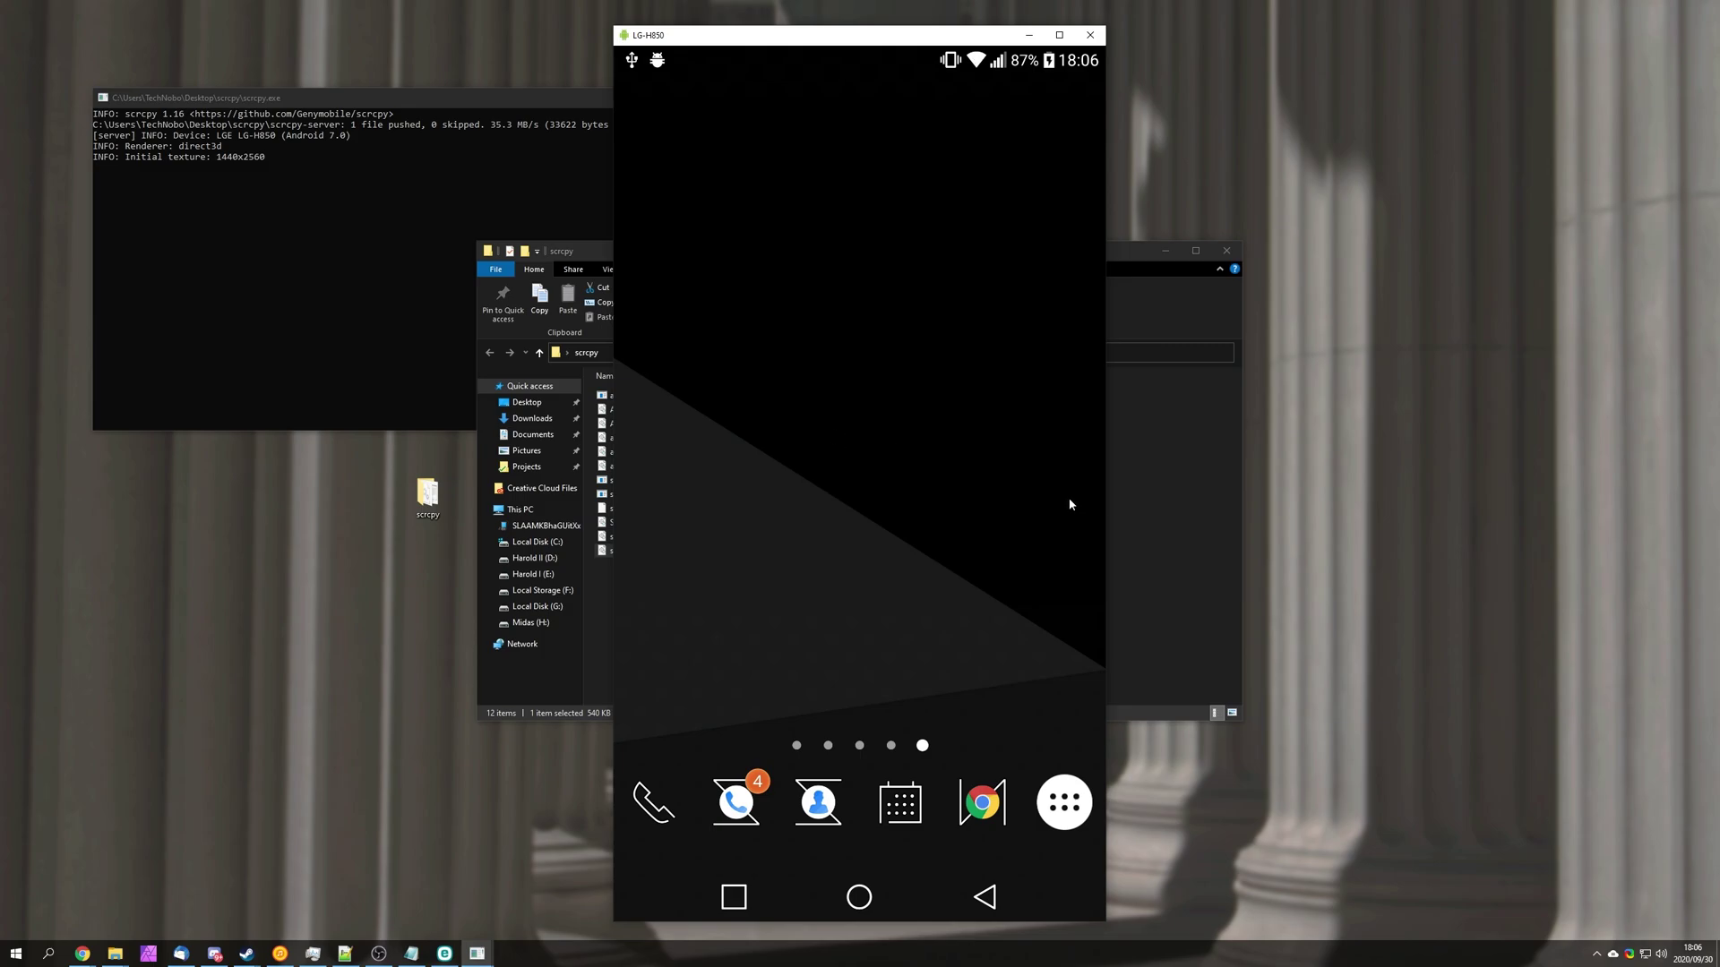
{"action": "left_click", "coordinate": [1102, 41]}
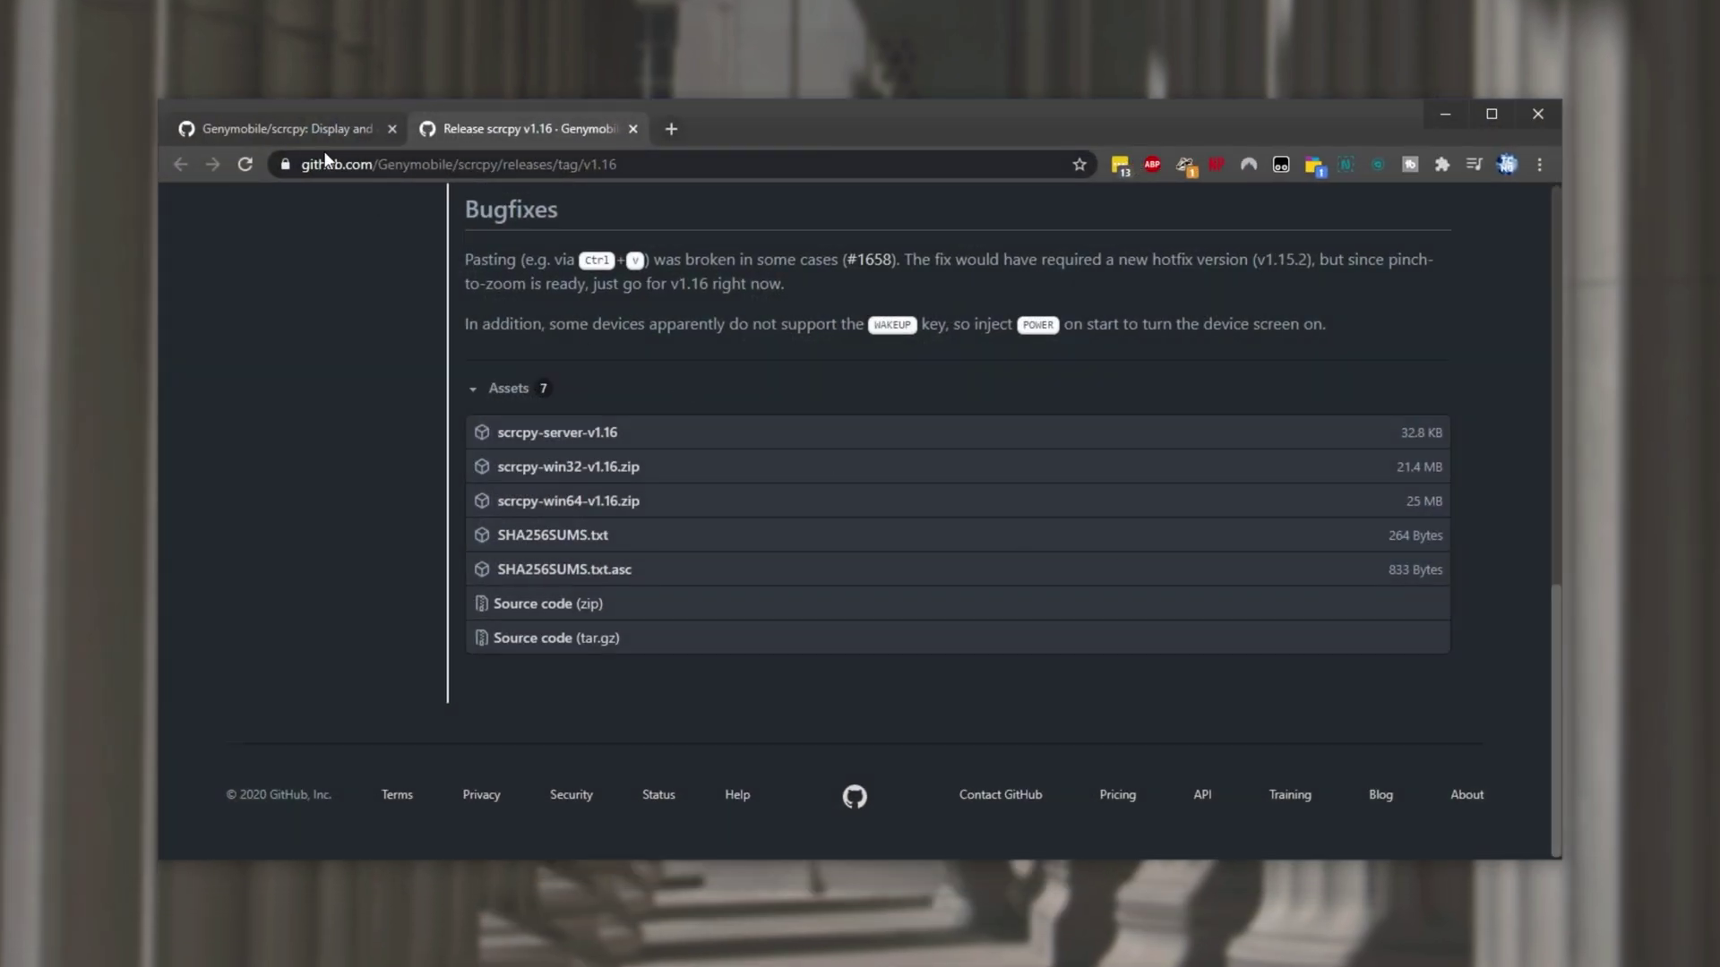
Close the release tab and highlight the README's Capture configuration text and max-size examples.
{"action": "key", "text": "ctrl+w"}
{"action": "scroll", "coordinate": [820, 388], "scroll_direction": "down", "scroll_amount": 15}
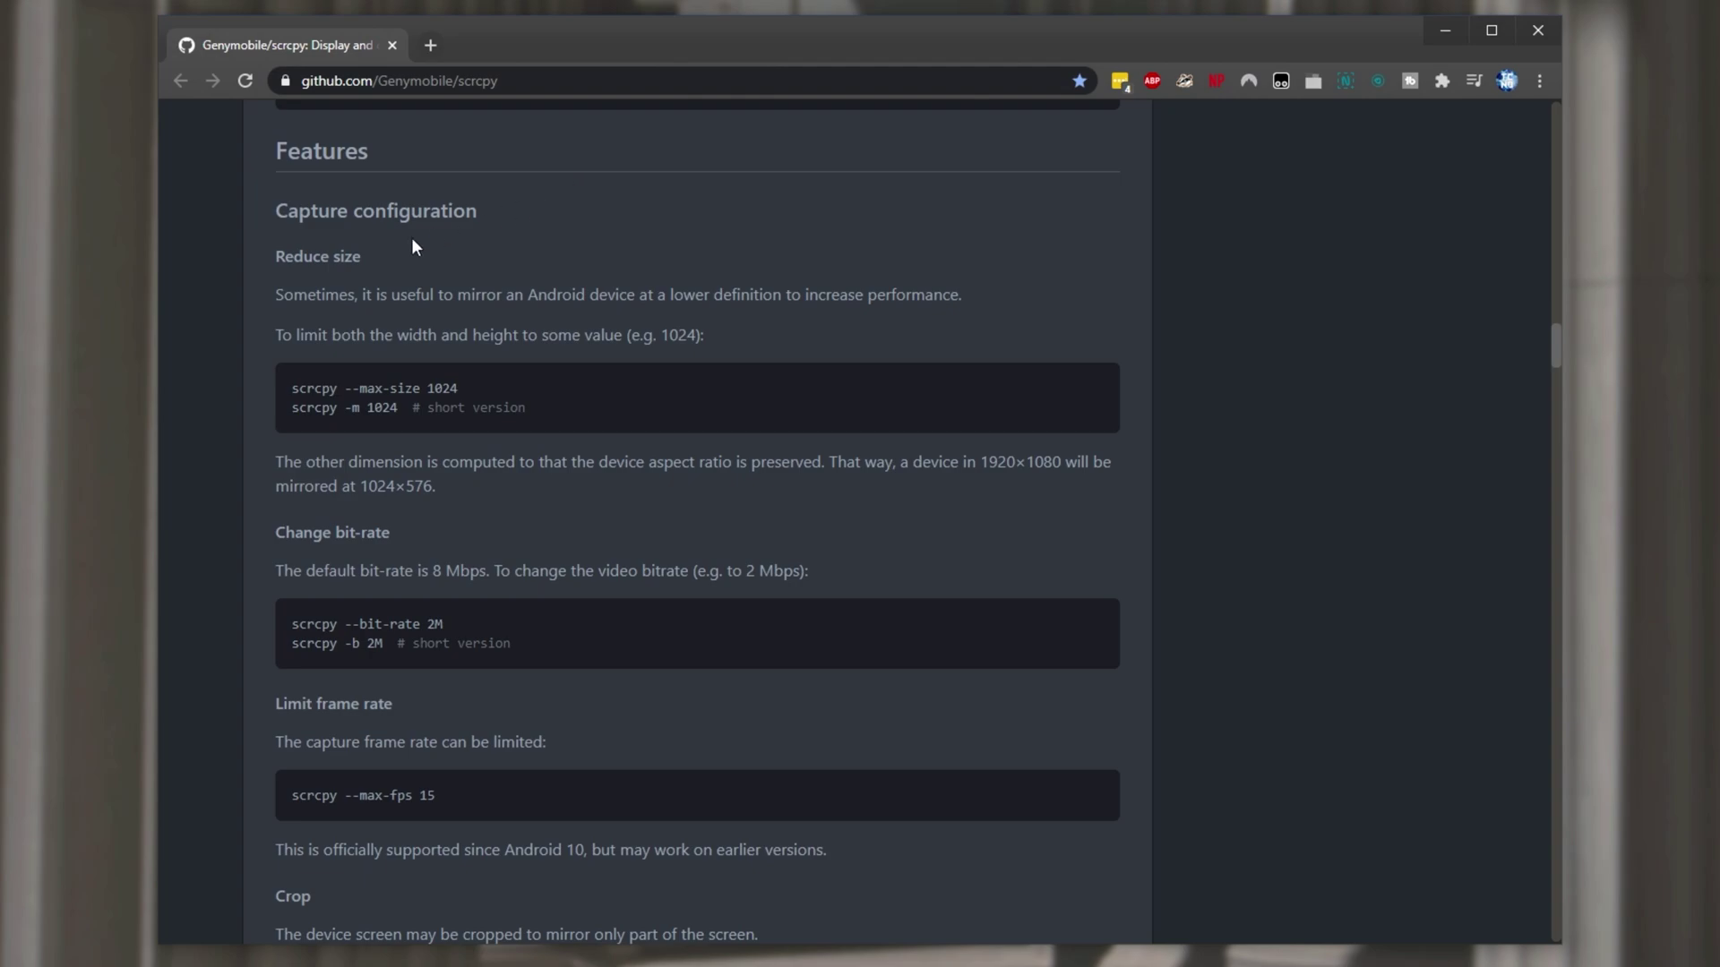
{"action": "triple_click", "coordinate": [262, 211]}
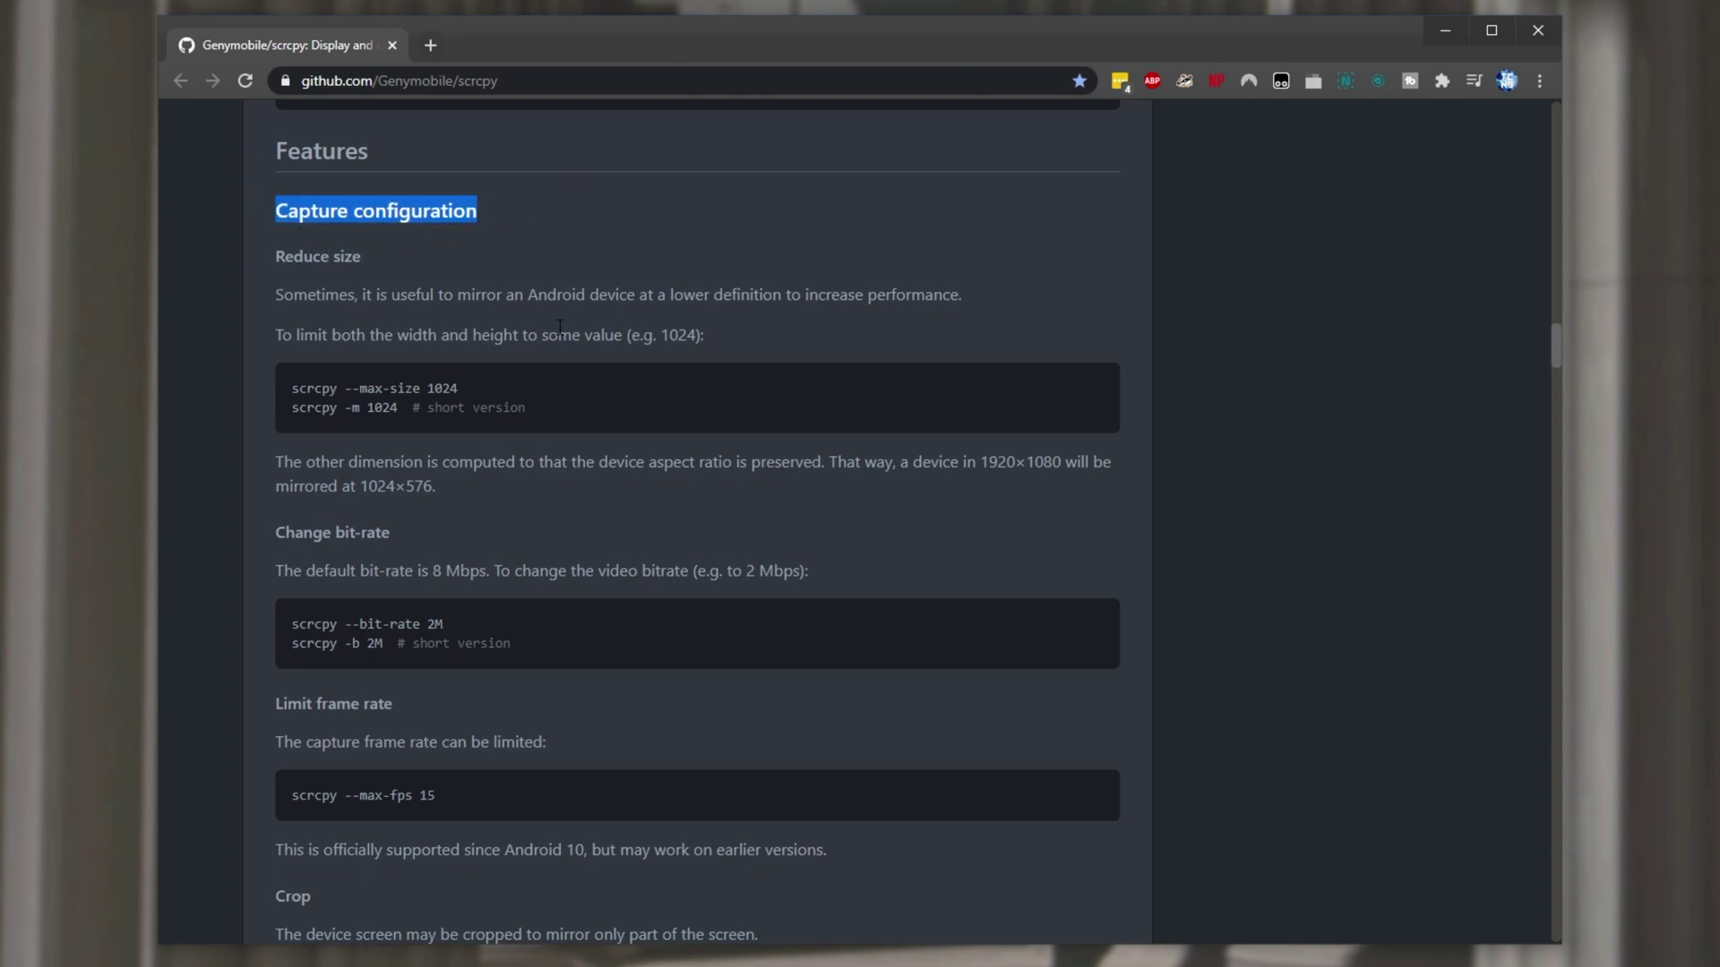
{"action": "left_click_drag", "start_coordinate": [333, 335], "coordinate": [740, 339]}
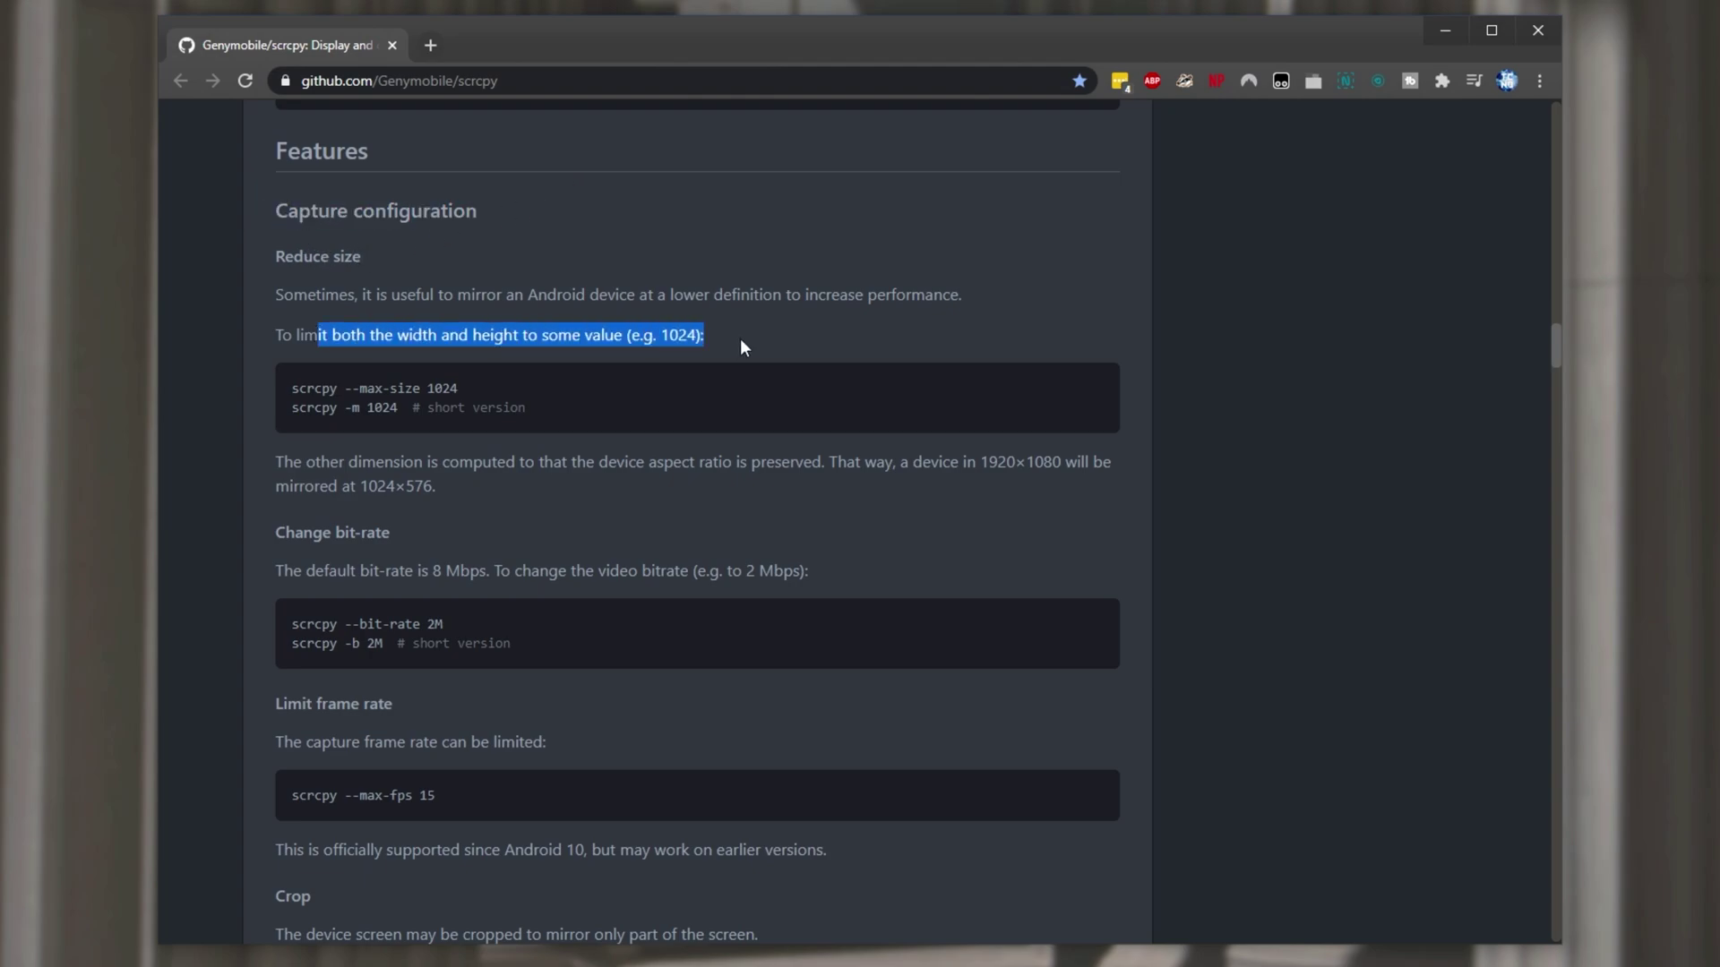
{"action": "left_click", "coordinate": [474, 347]}
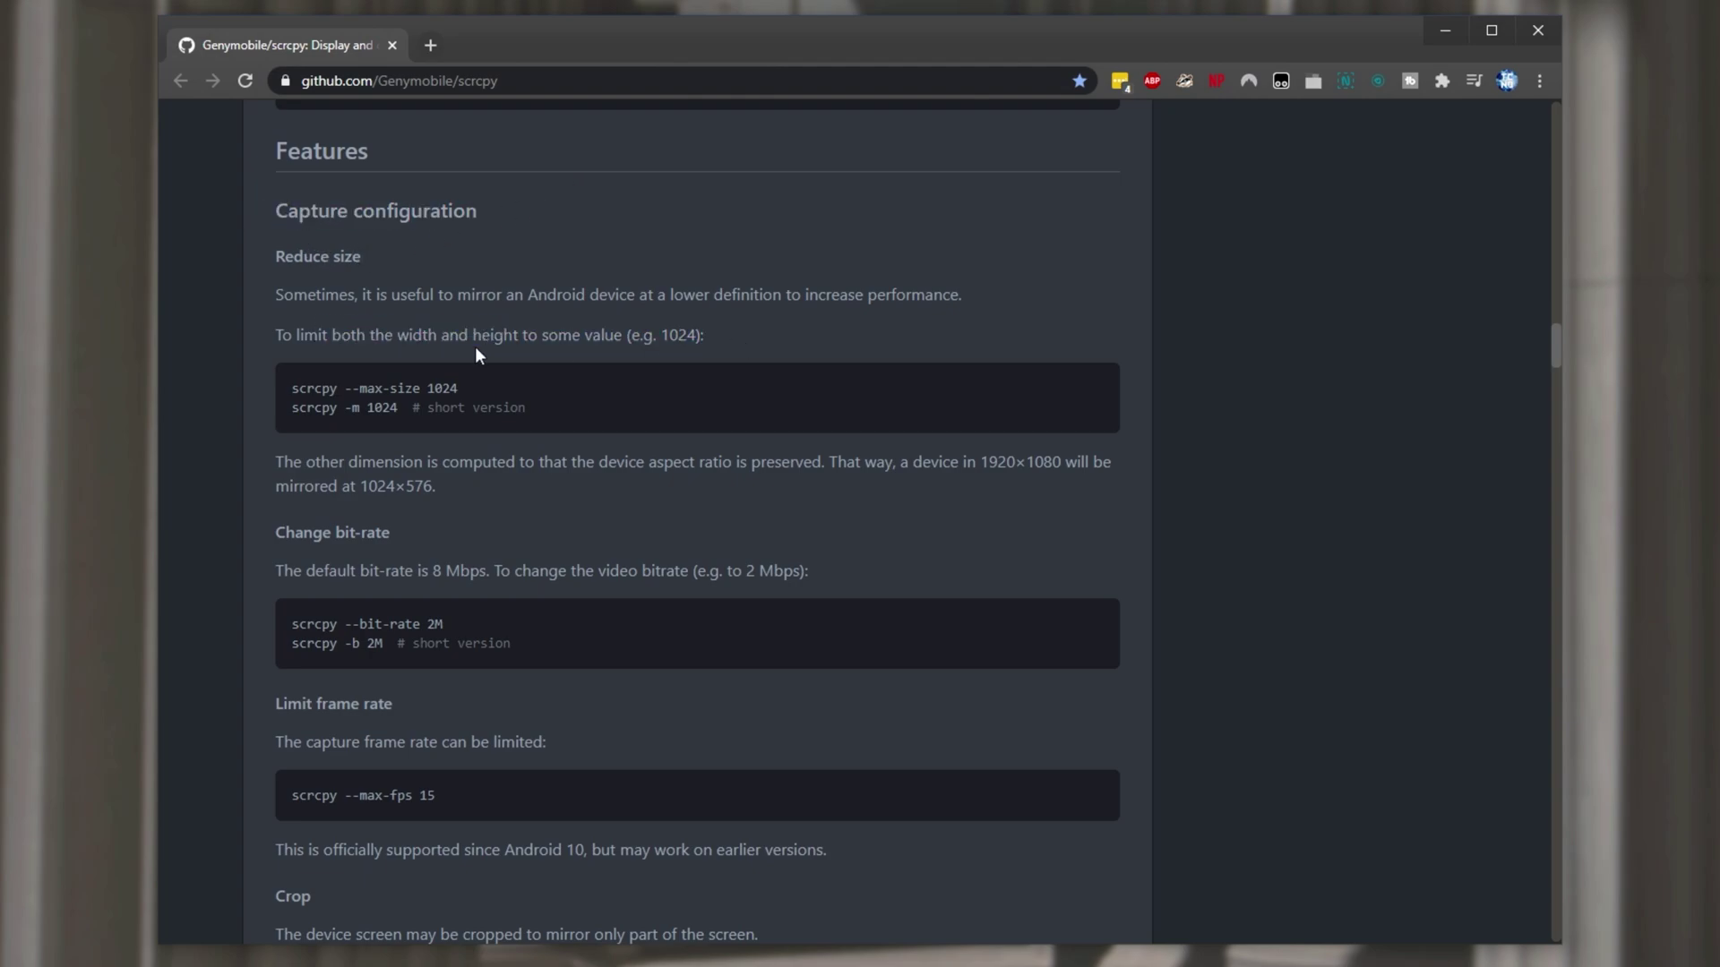
{"action": "triple_click", "coordinate": [328, 388]}
{"action": "triple_click", "coordinate": [276, 388]}
{"action": "left_click", "coordinate": [394, 416]}
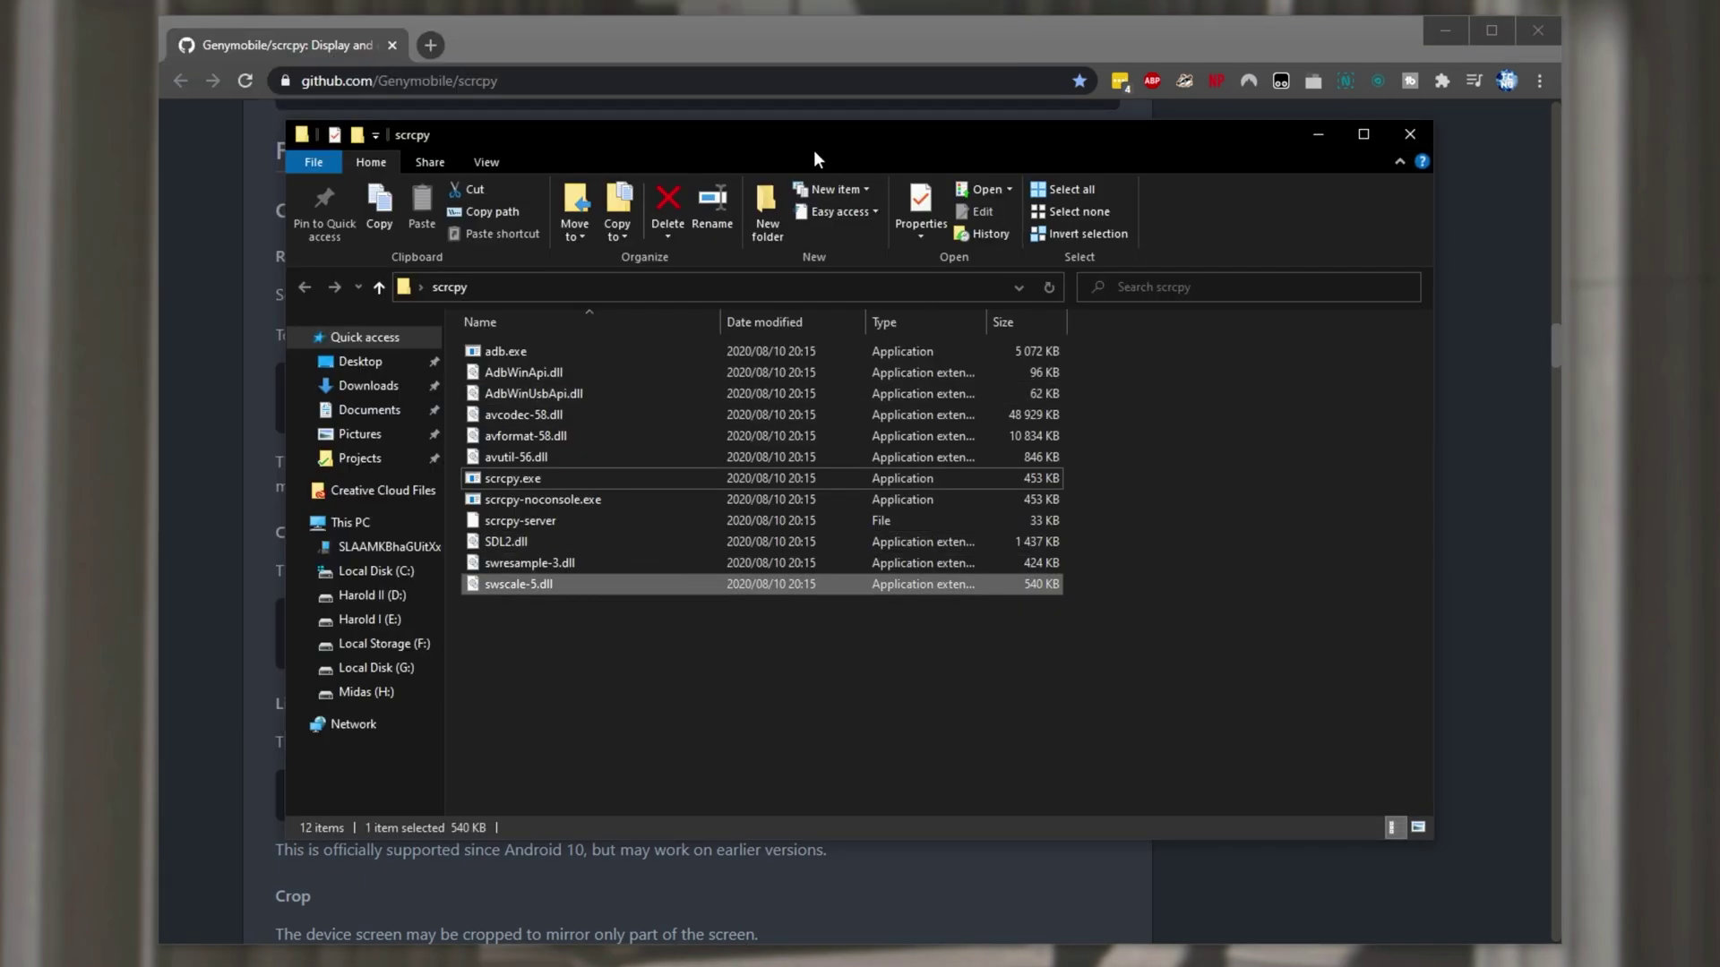
Run 'scrcpy - m 500' from the folder's address bar and close the resulting mirror.
{"action": "left_click_drag", "start_coordinate": [813, 148], "coordinate": [1178, 145]}
{"action": "left_click", "coordinate": [883, 292]}
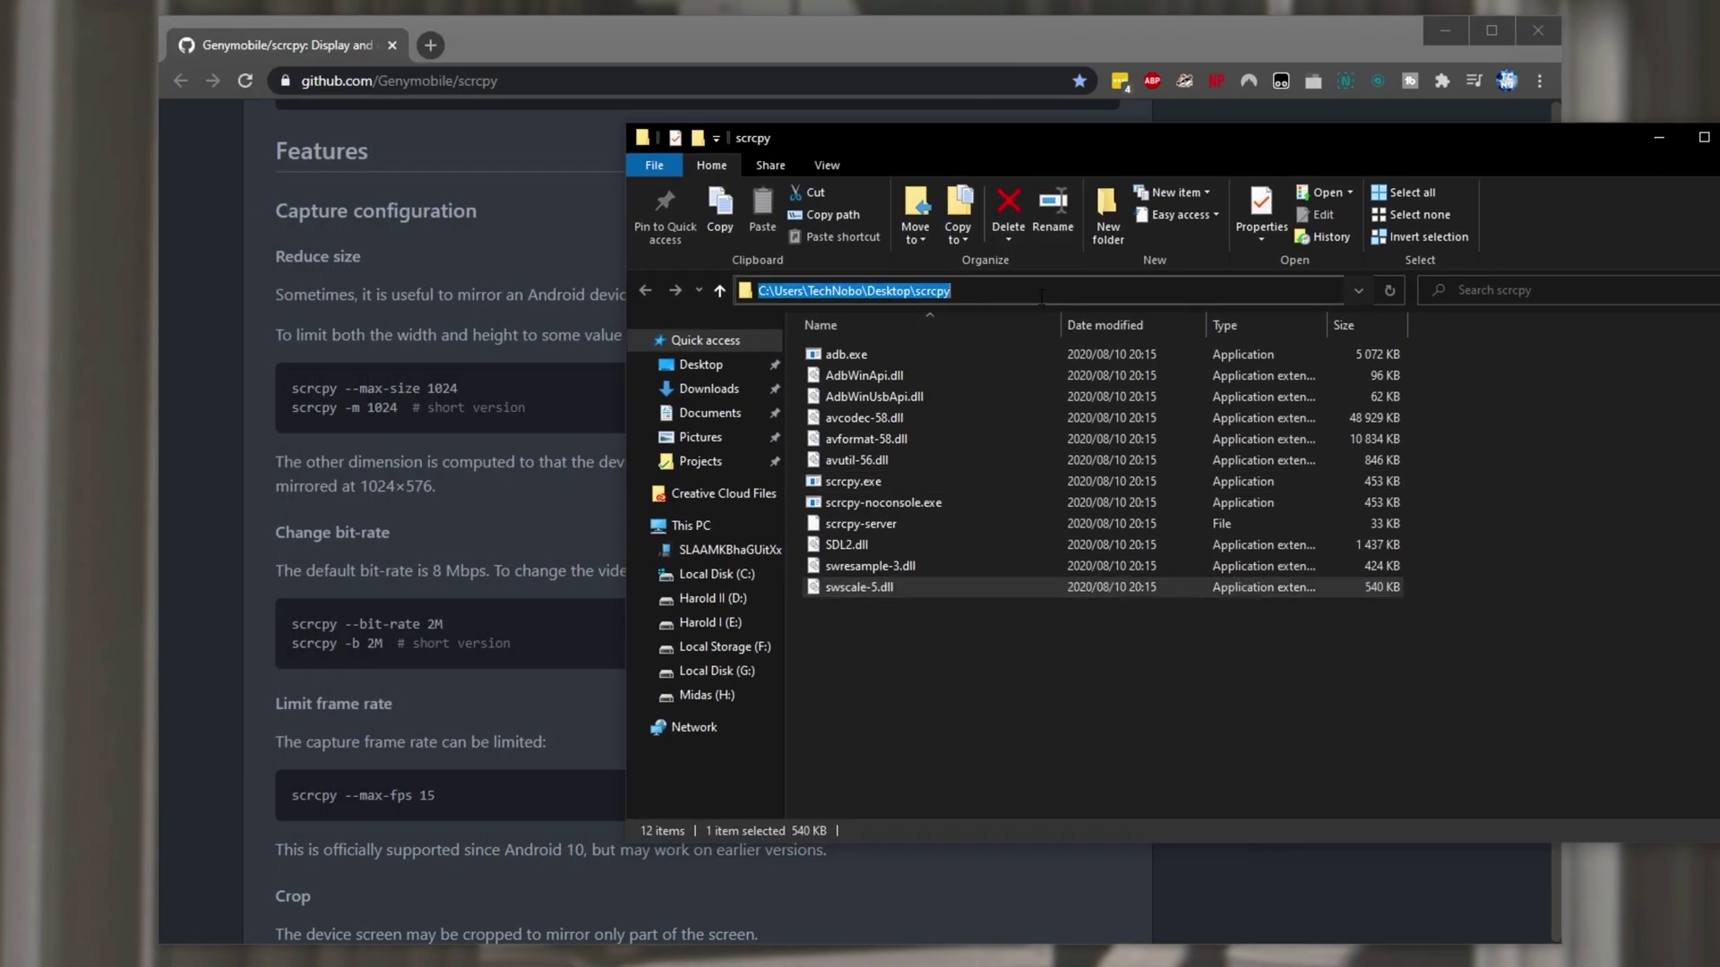
{"action": "type", "text": "scr"}
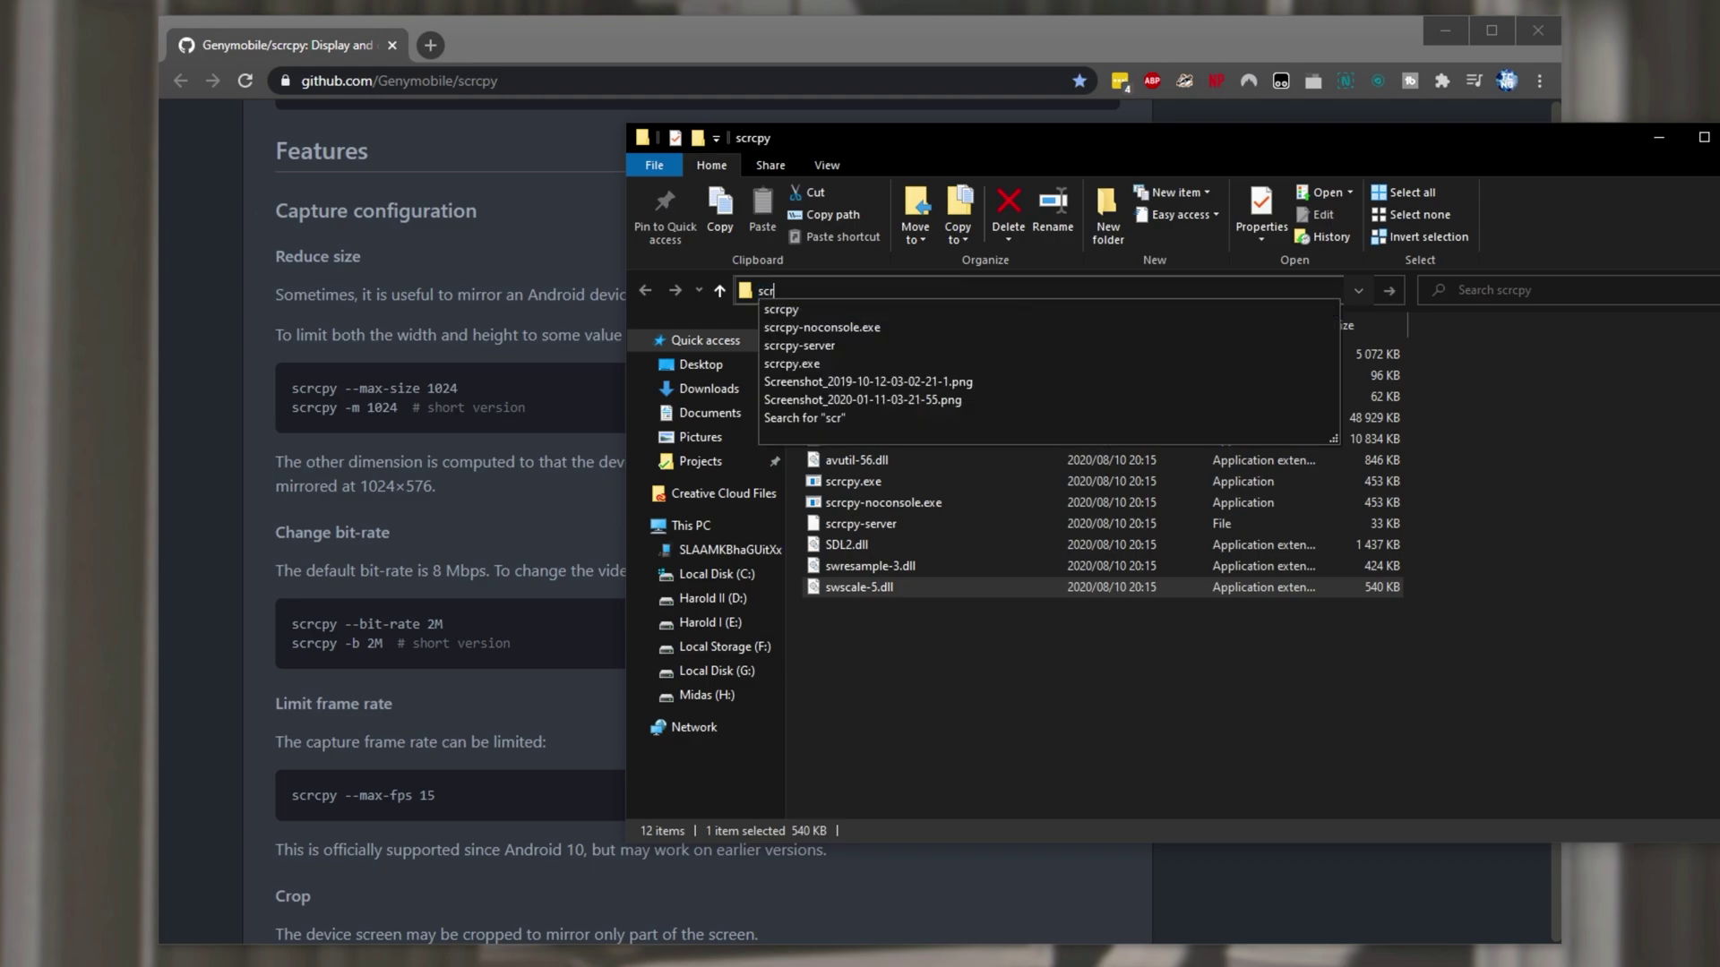
{"action": "type", "text": "cpy - "}
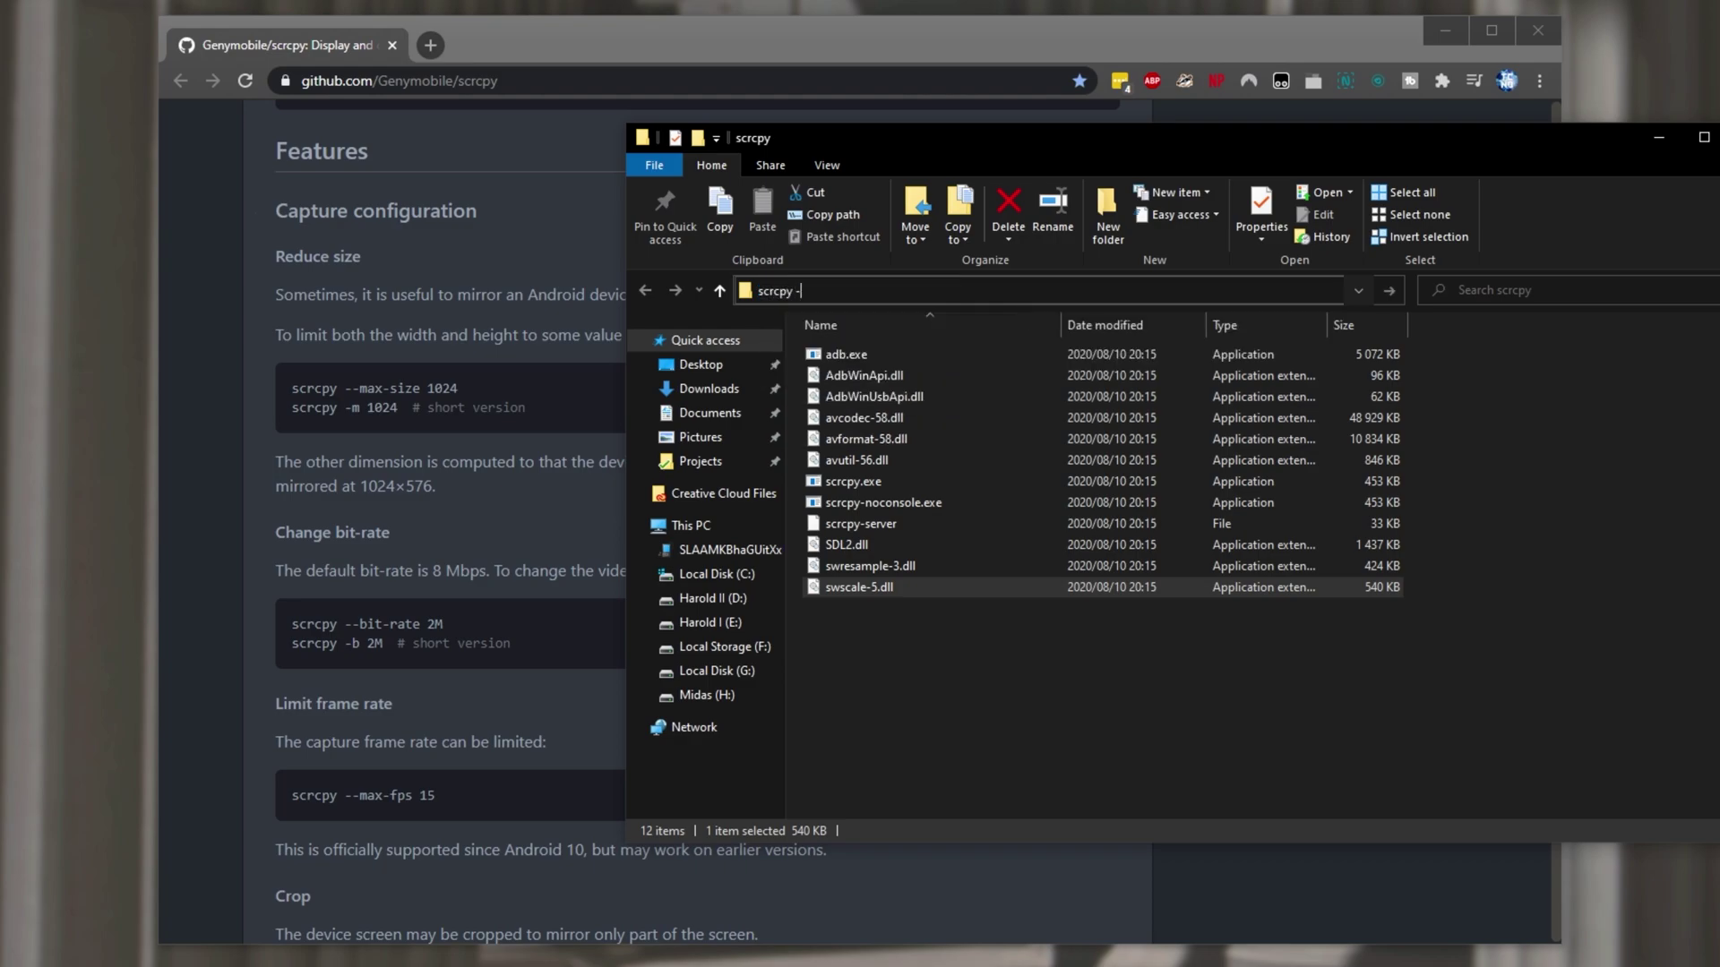
{"action": "type", "text": "m 500"}
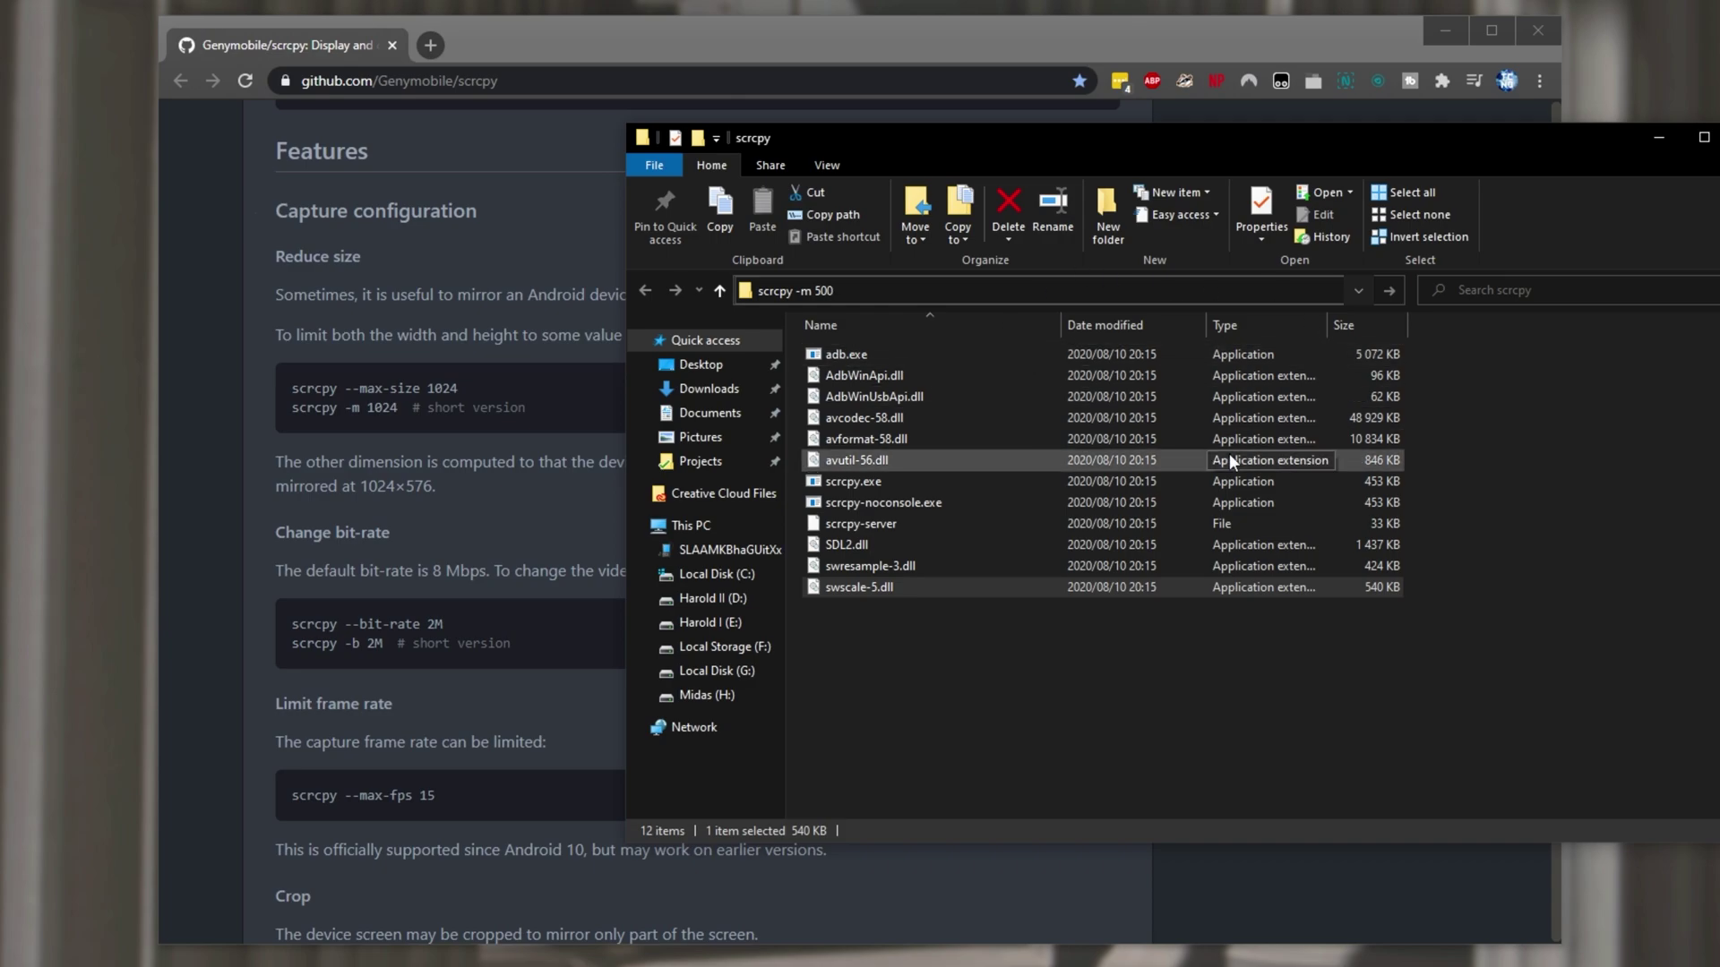
{"action": "key", "text": "Return"}
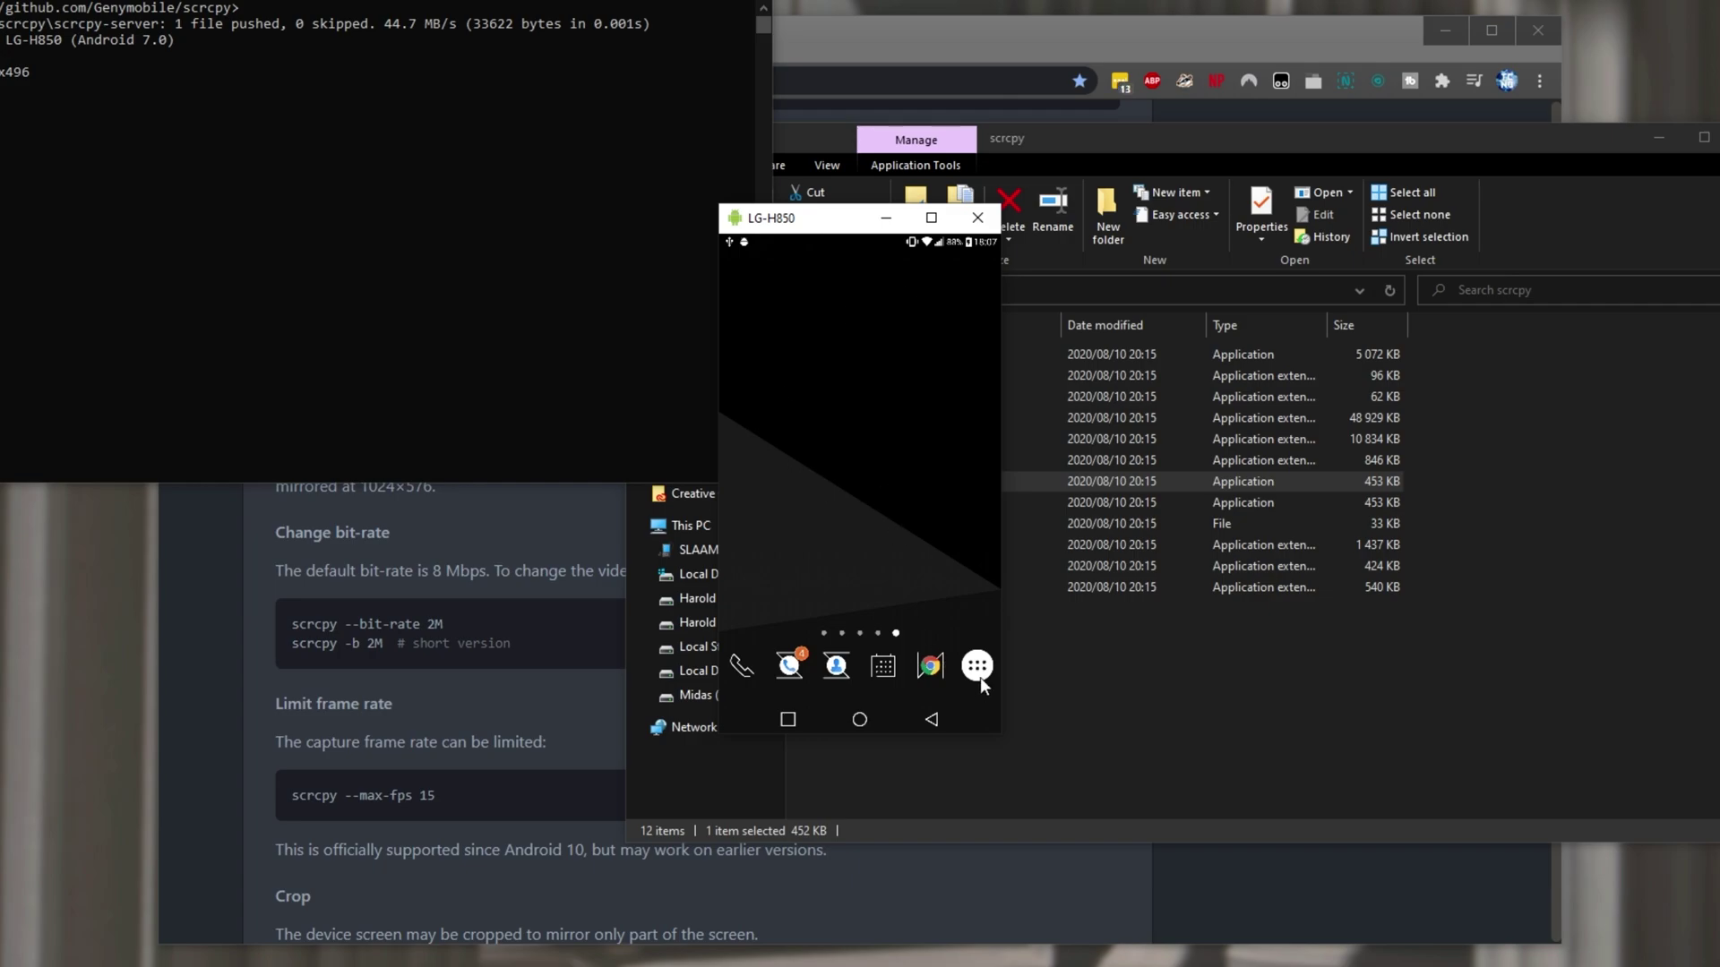
{"action": "left_click", "coordinate": [977, 666]}
{"action": "left_click", "coordinate": [978, 217]}
Open a Command Prompt in the scrcpy folder, run scrcpy -m 500, then close the mirror.
{"action": "left_click", "coordinate": [910, 290]}
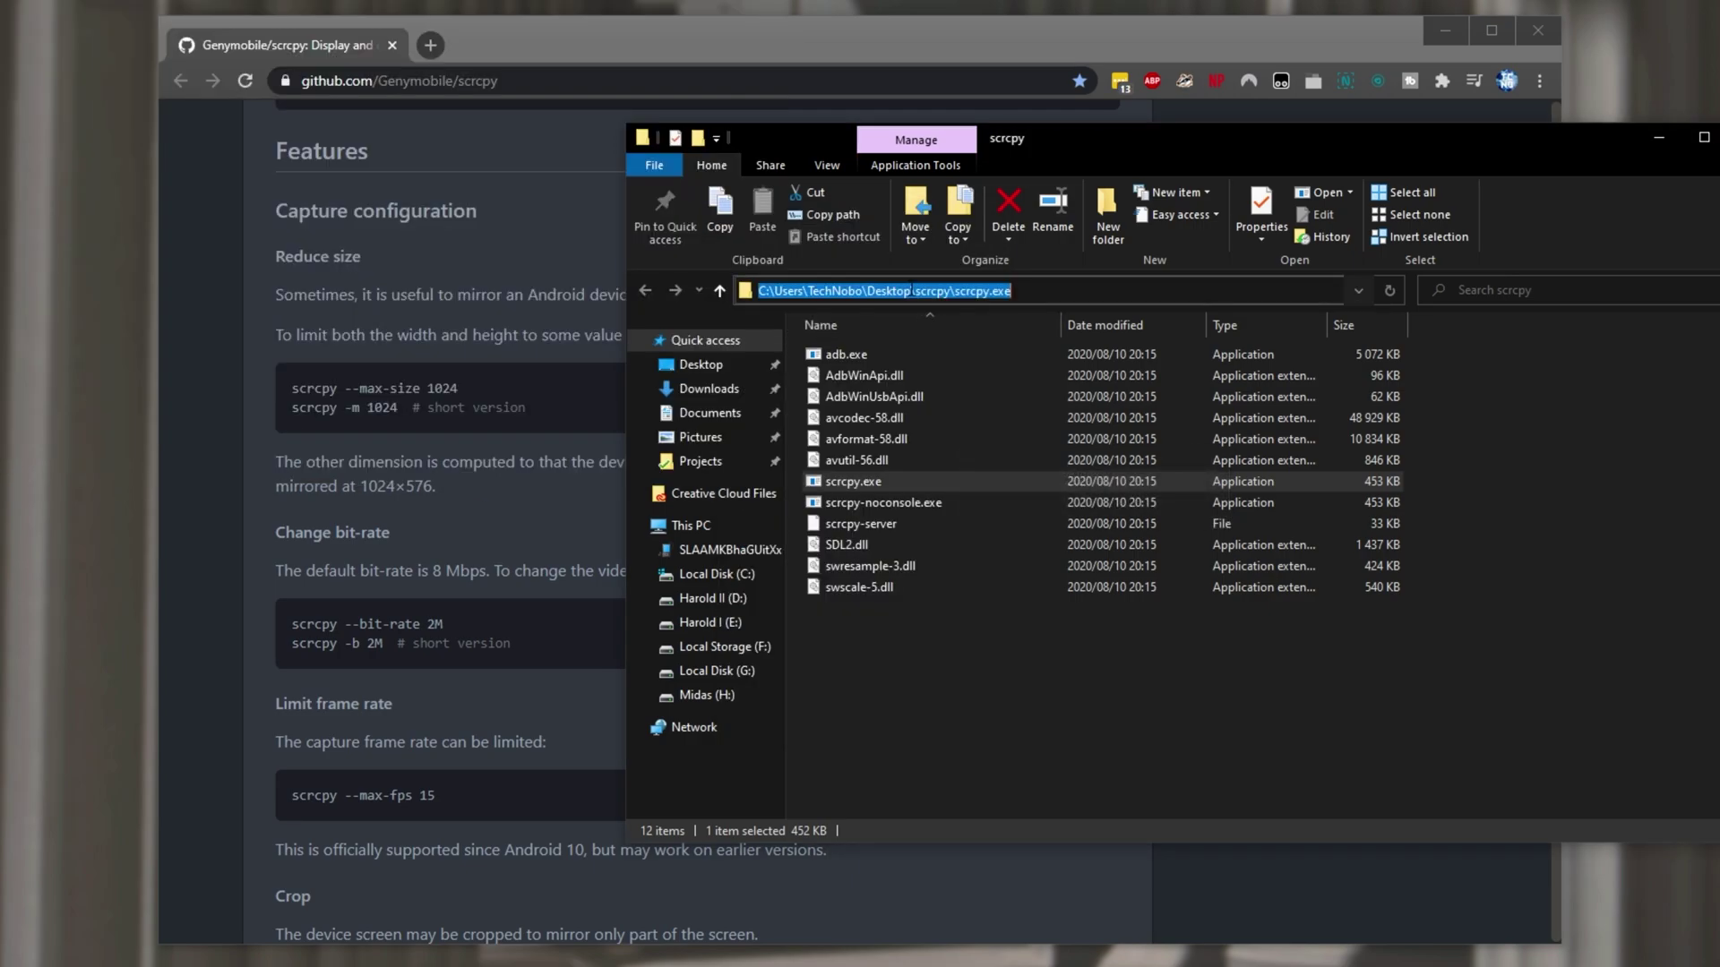
{"action": "type", "text": "cmd"}
{"action": "key", "text": "Return"}
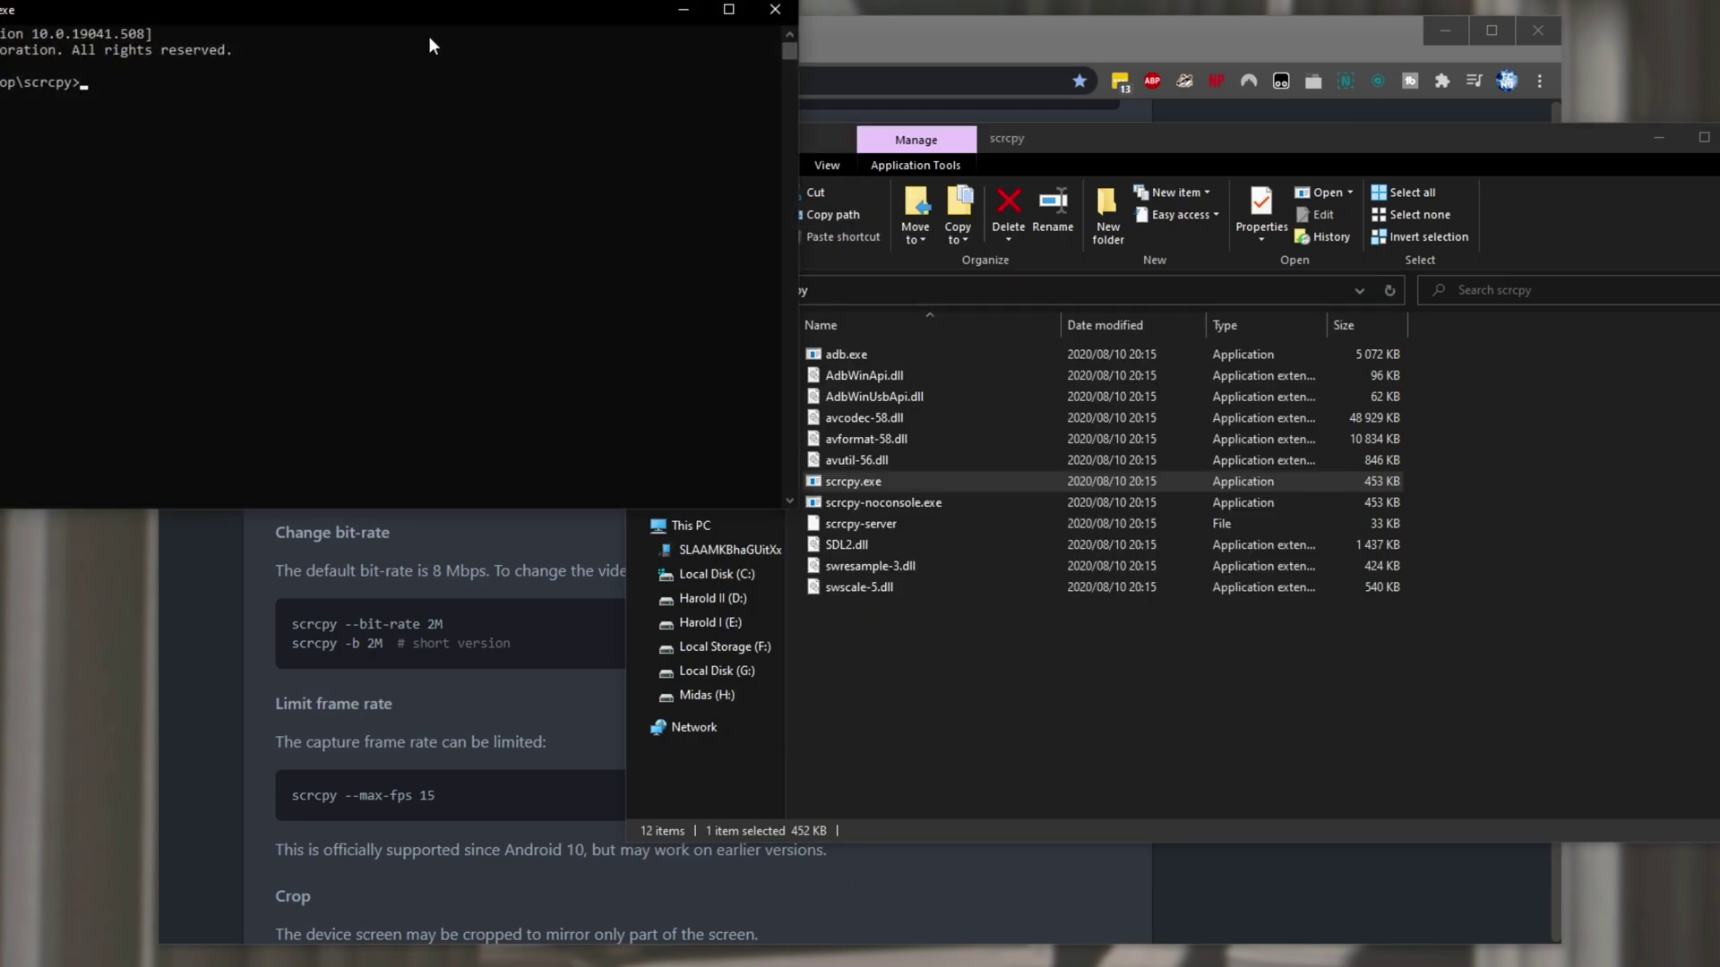
{"action": "left_click_drag", "start_coordinate": [428, 36], "coordinate": [950, 256]}
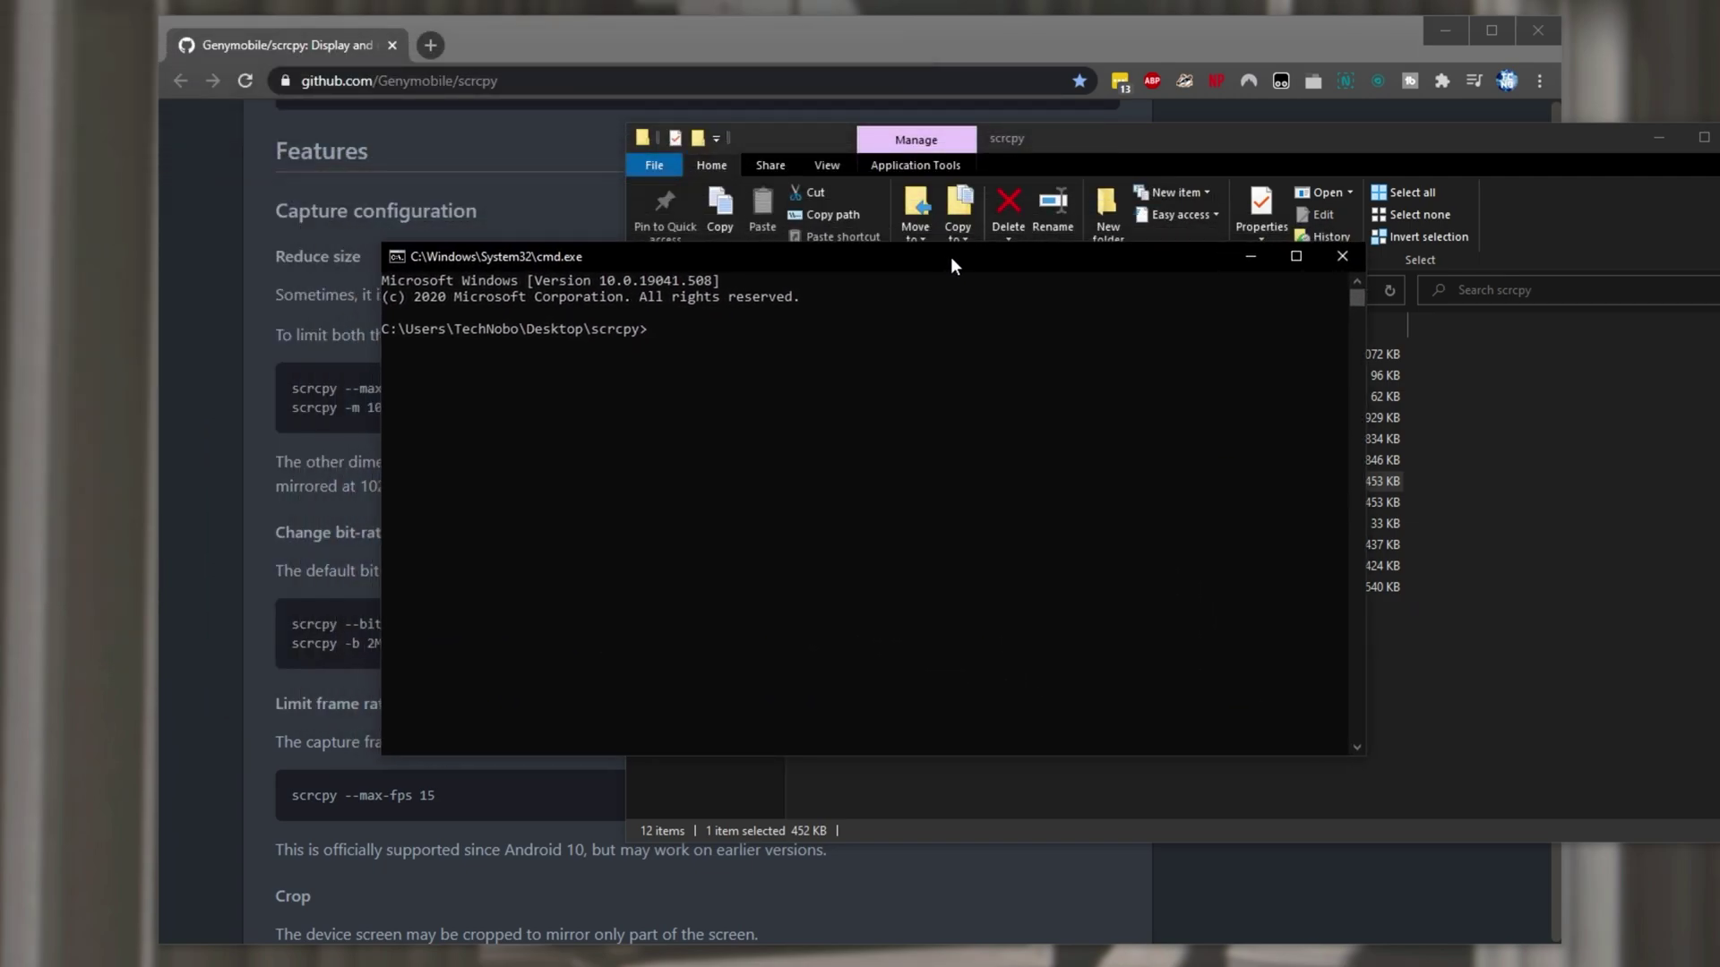
{"action": "type", "text": "scrcpy -m 500"}
{"action": "key", "text": "Return"}
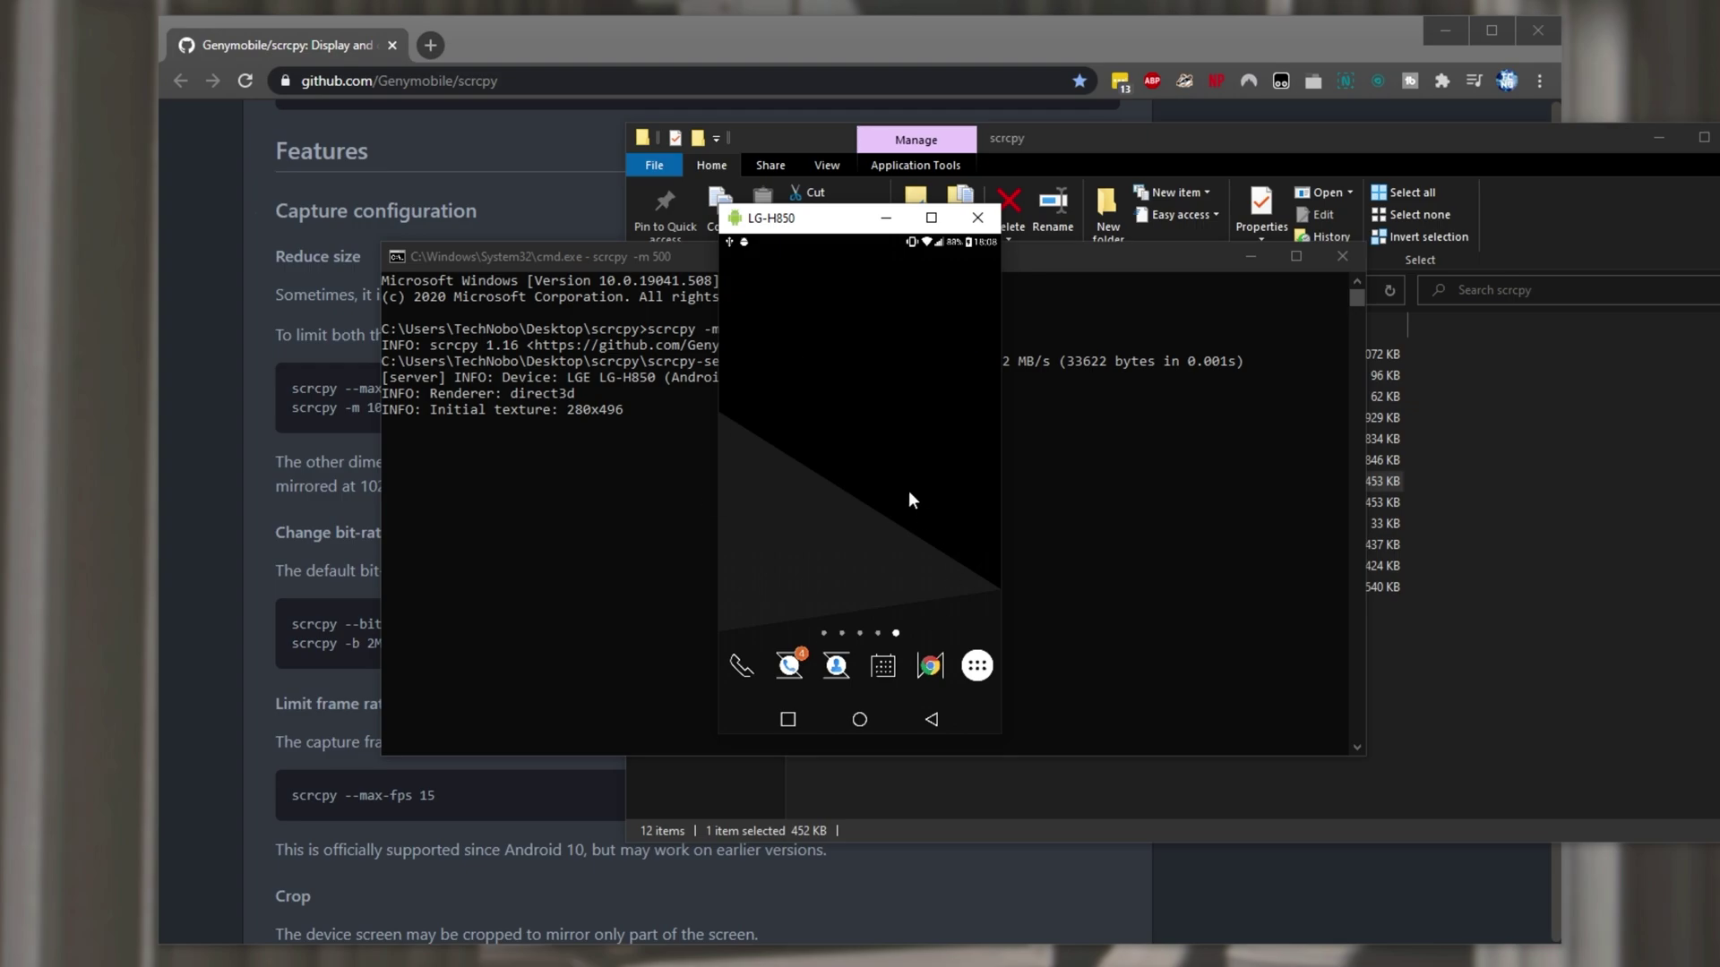
{"action": "left_click", "coordinate": [975, 218]}
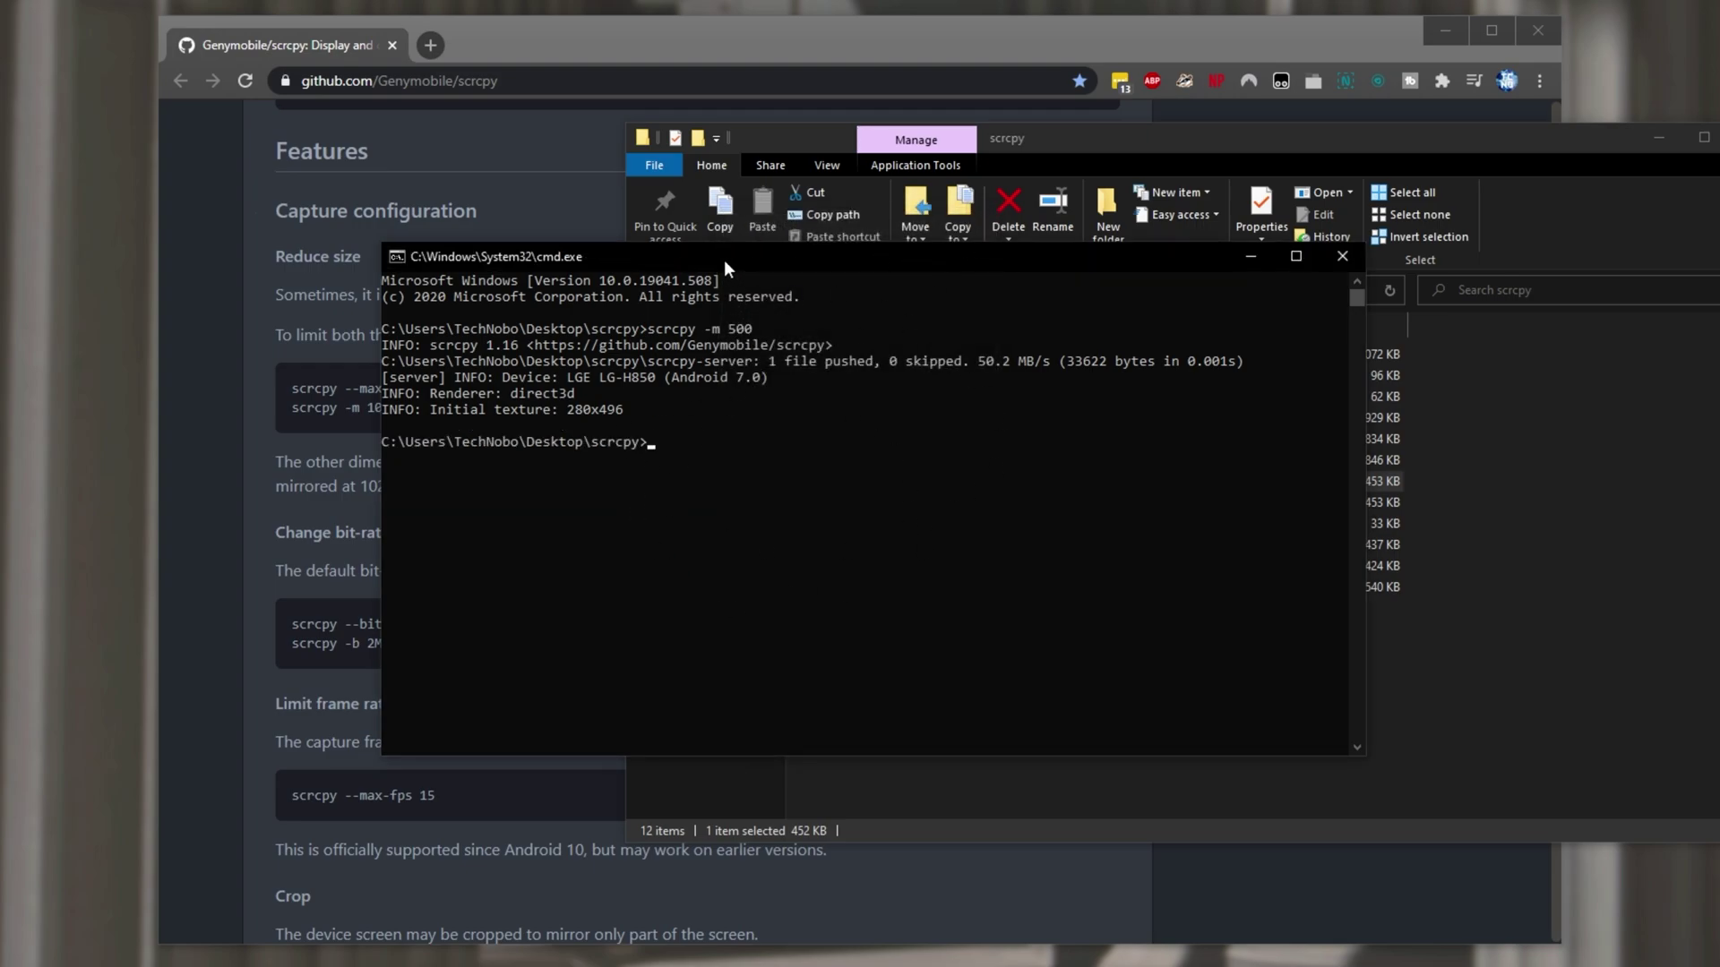
{"action": "left_click_drag", "start_coordinate": [696, 256], "coordinate": [1072, 258]}
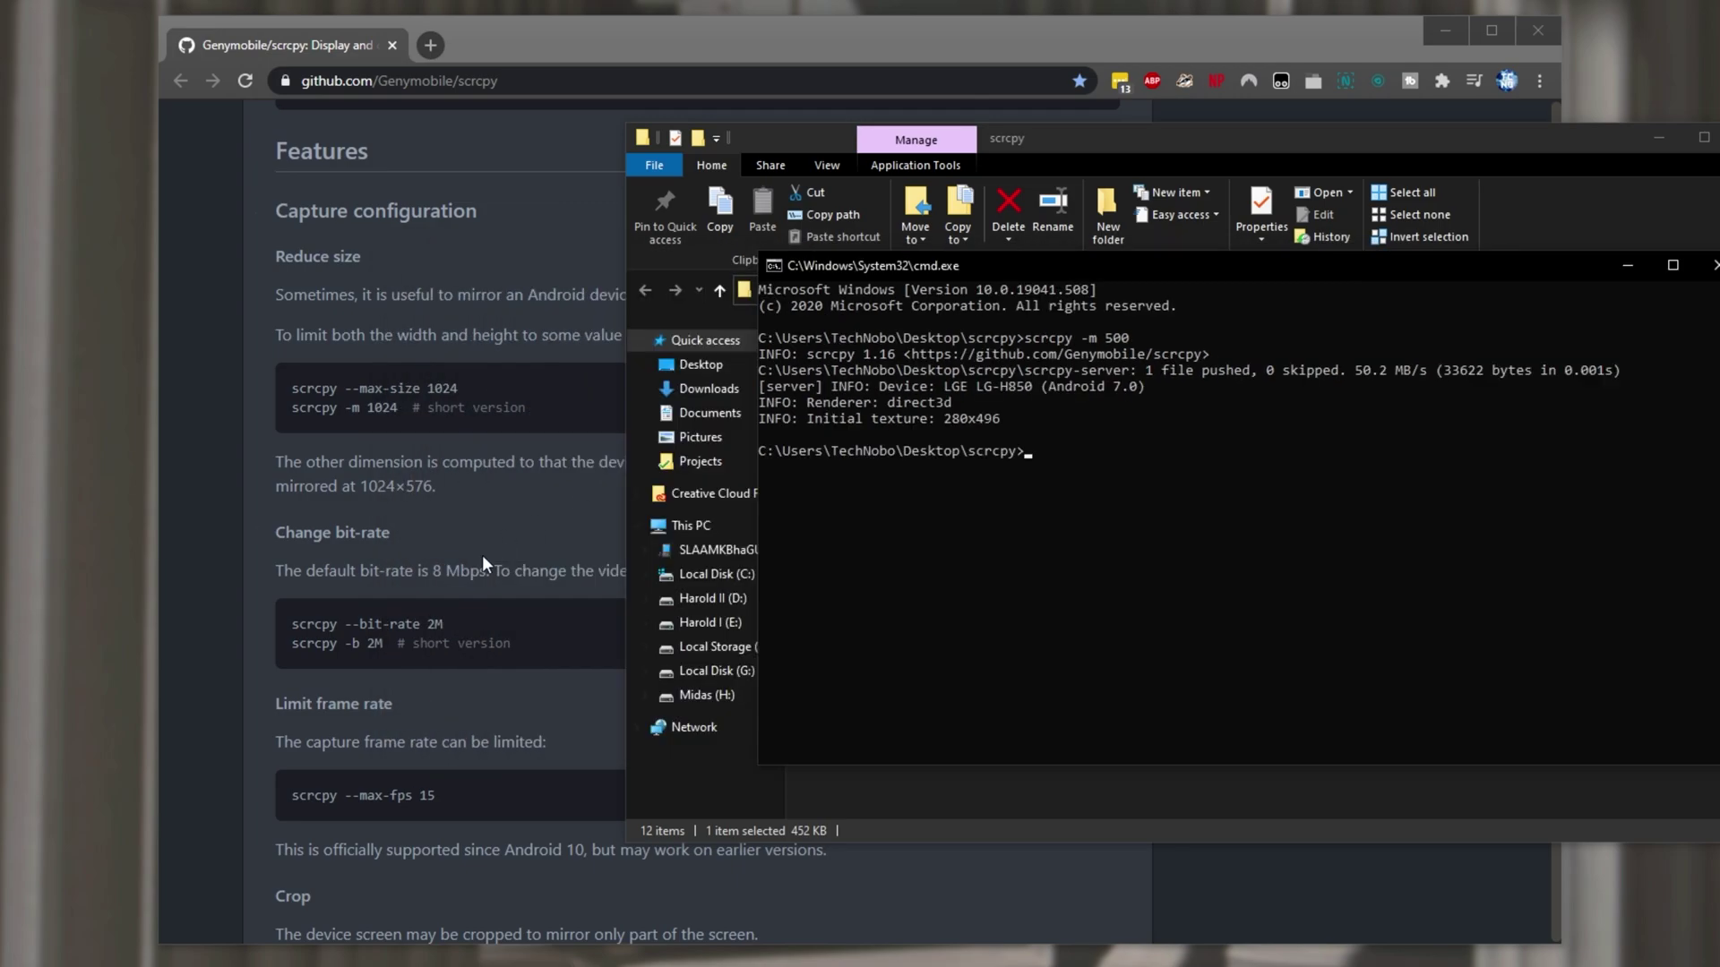
Review the README's 8 Mbps bit-rate, frame-rate and Crop sections.
{"action": "left_click", "coordinate": [472, 571]}
{"action": "left_click_drag", "start_coordinate": [446, 570], "coordinate": [470, 570]}
{"action": "scroll", "coordinate": [498, 675], "scroll_direction": "down", "scroll_amount": 3}
{"action": "left_click_drag", "start_coordinate": [346, 493], "coordinate": [520, 491]}
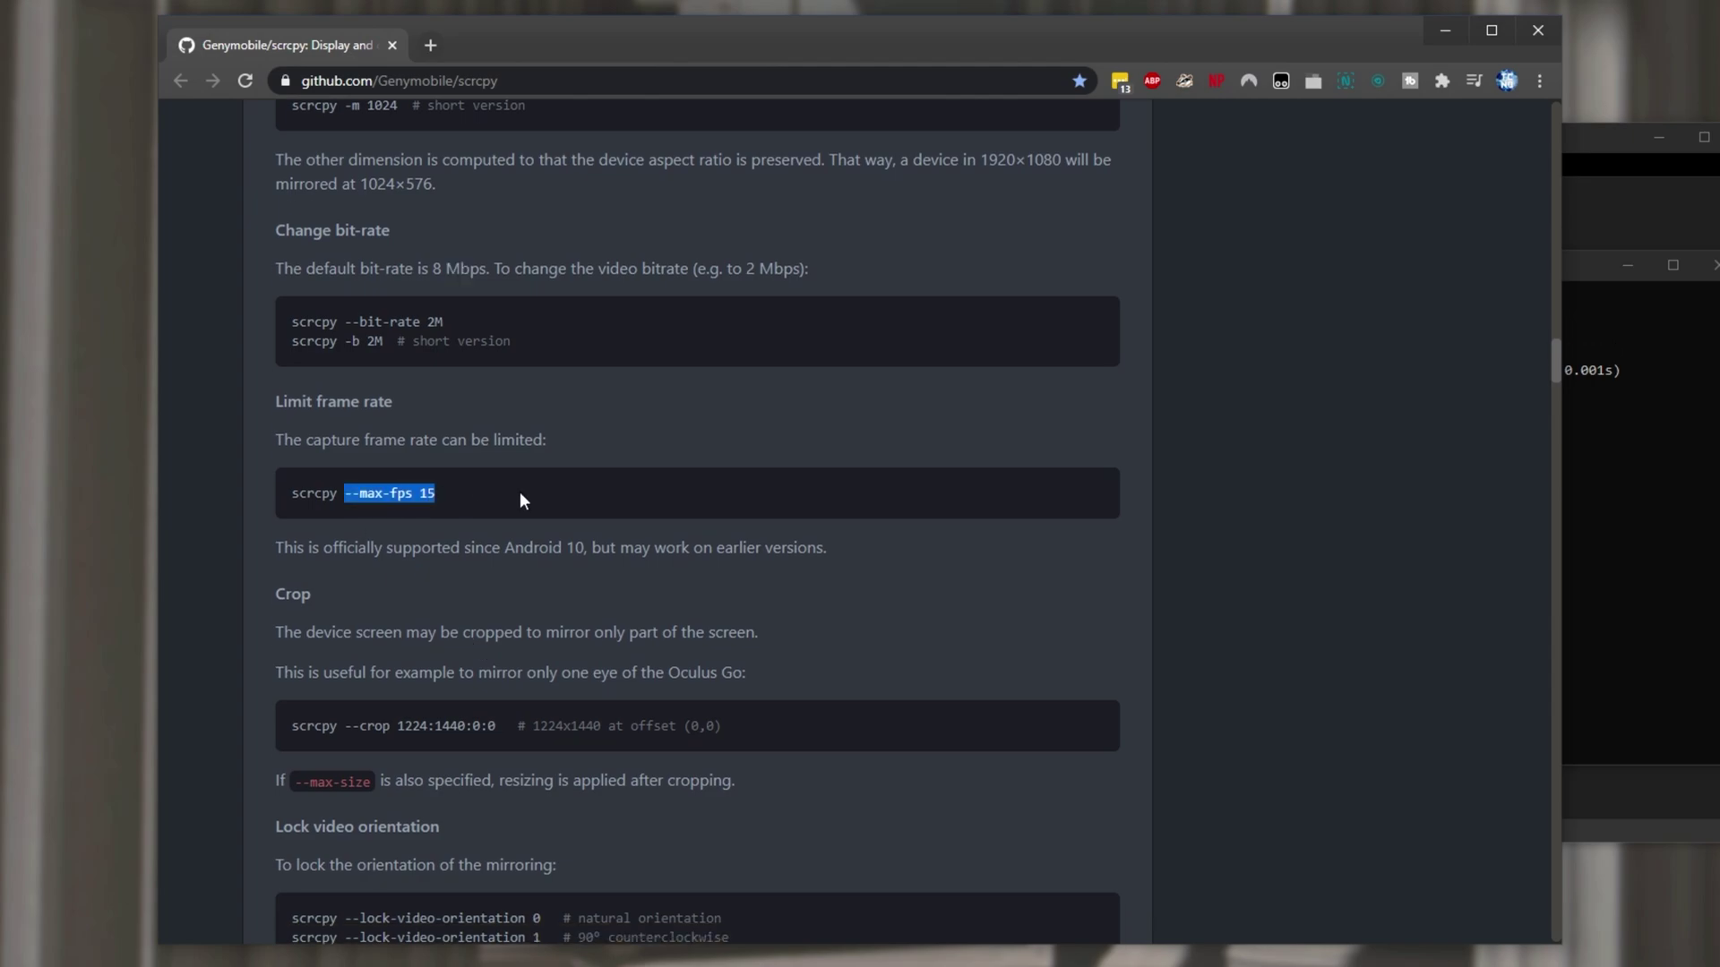
{"action": "scroll", "coordinate": [499, 568], "scroll_direction": "down", "scroll_amount": 2}
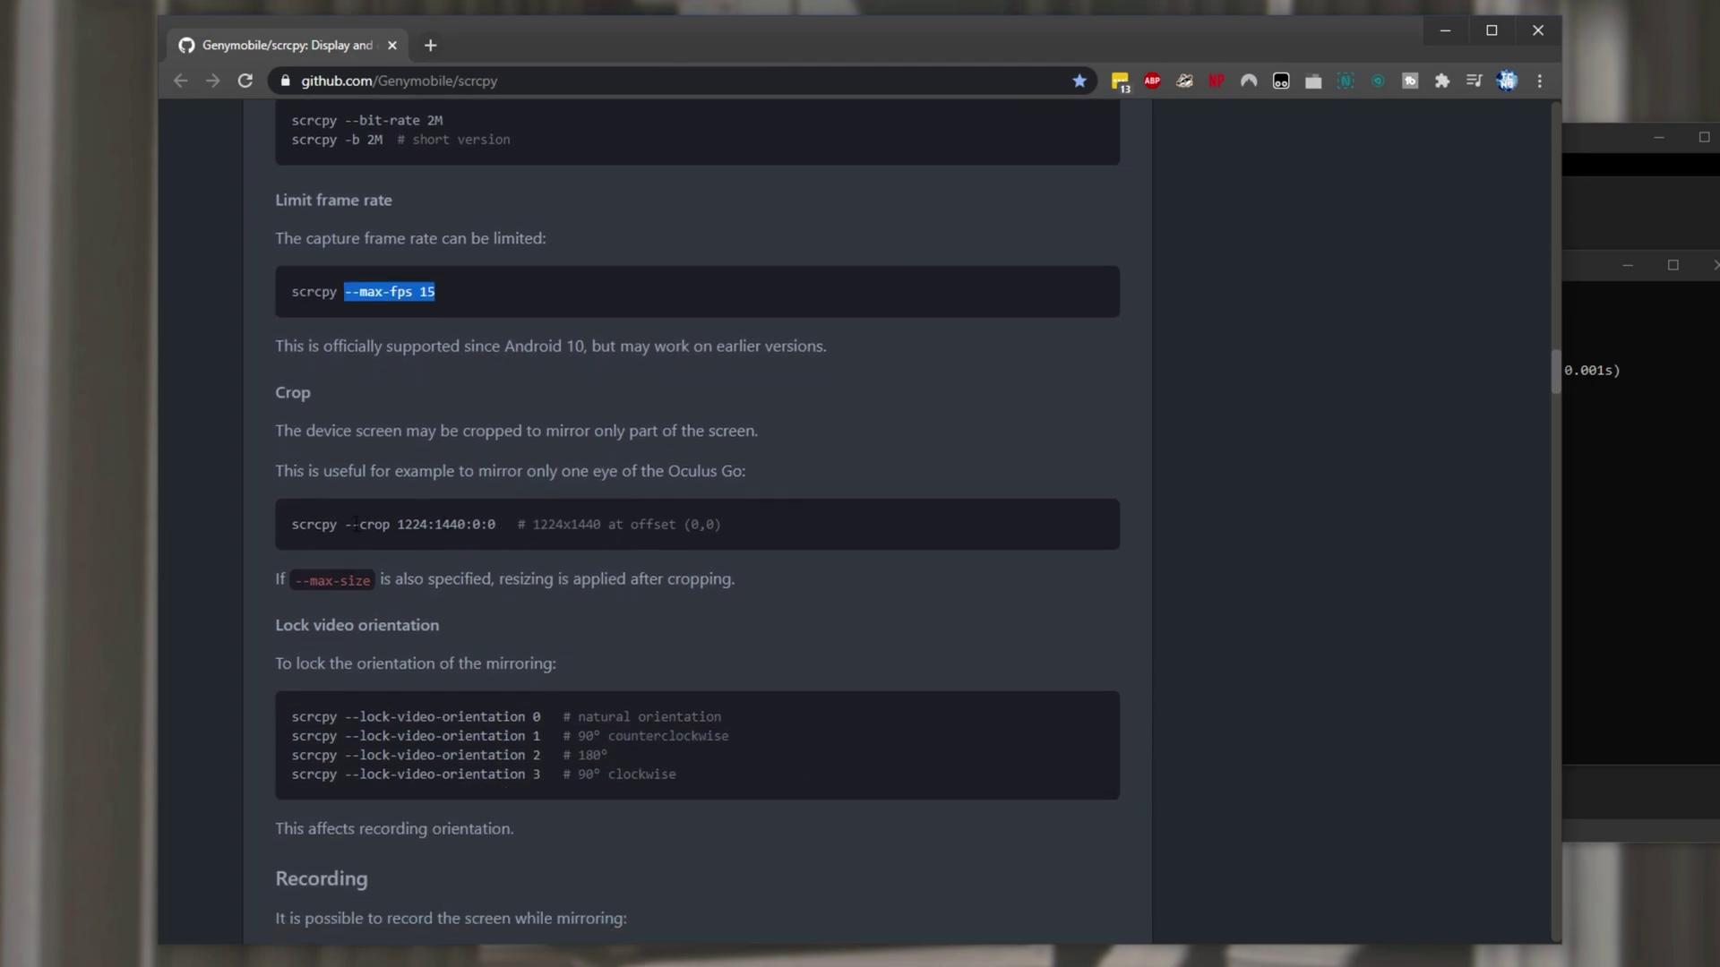
{"action": "left_click_drag", "start_coordinate": [352, 526], "coordinate": [744, 526]}
{"action": "left_click", "coordinate": [744, 526]}
Read the Recording section, highlighting its two record command lines.
{"action": "scroll", "coordinate": [336, 496], "scroll_direction": "down", "scroll_amount": 2}
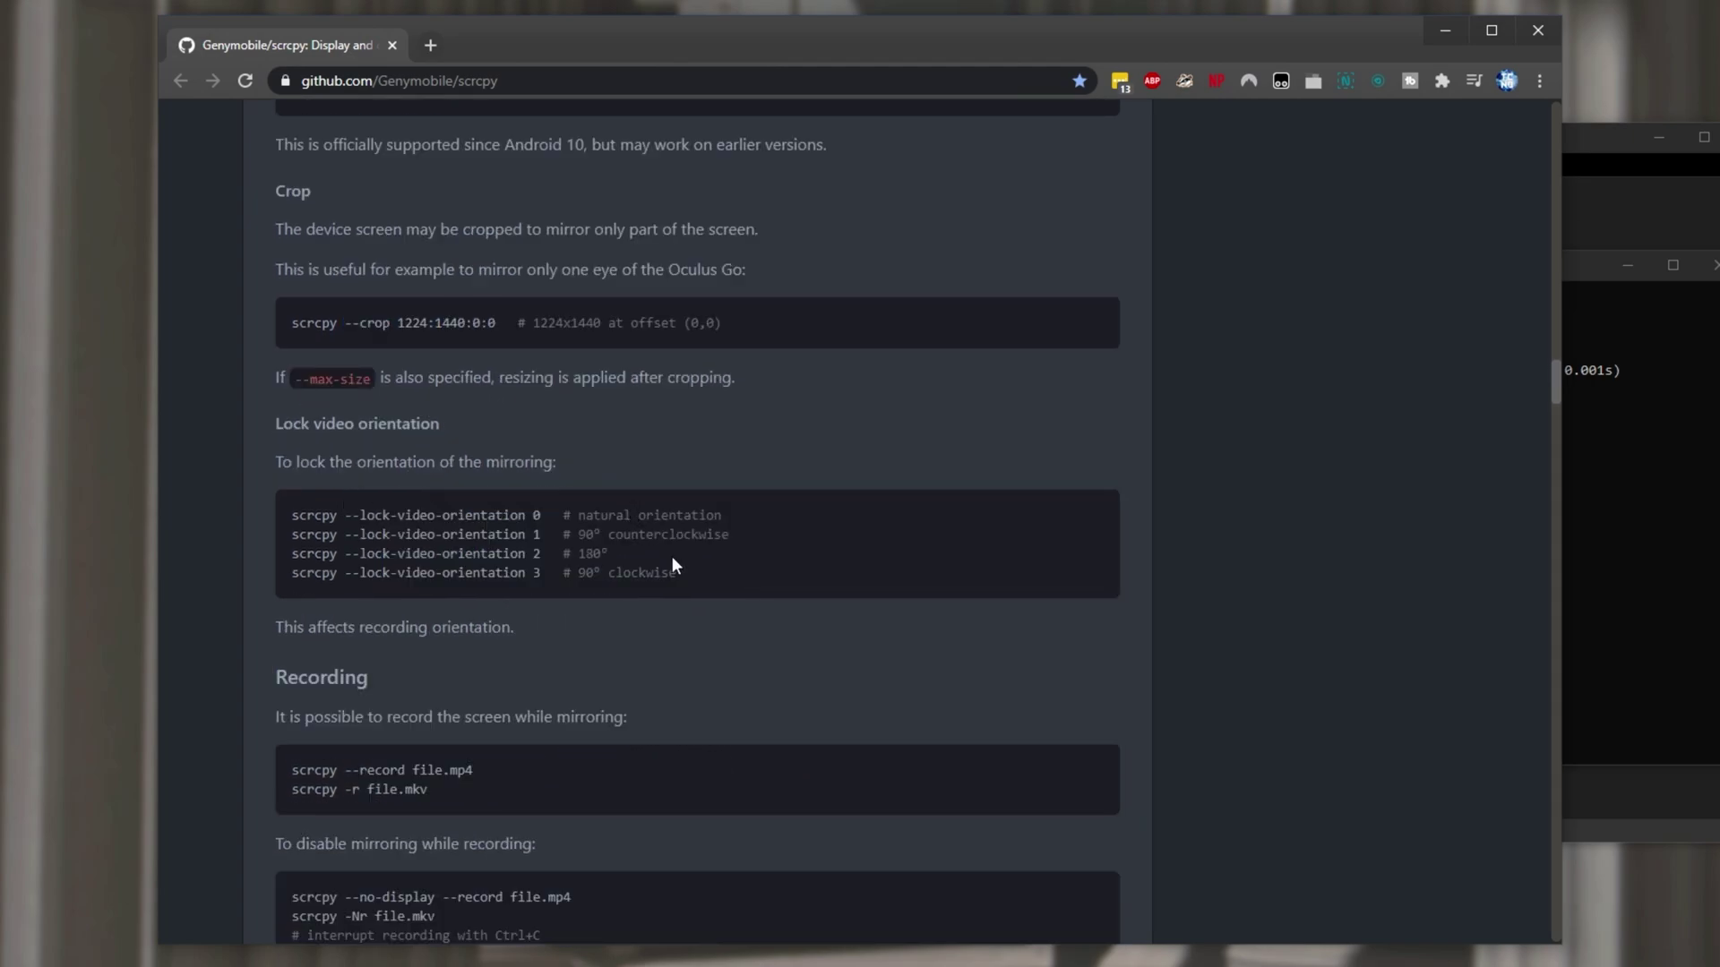
{"action": "scroll", "coordinate": [672, 557], "scroll_direction": "down", "scroll_amount": 2}
{"action": "left_click_drag", "start_coordinate": [296, 515], "coordinate": [675, 508]}
{"action": "left_click_drag", "start_coordinate": [595, 602], "coordinate": [435, 595]}
{"action": "left_click", "coordinate": [294, 570]}
{"action": "scroll", "coordinate": [512, 654], "scroll_direction": "down", "scroll_amount": 1}
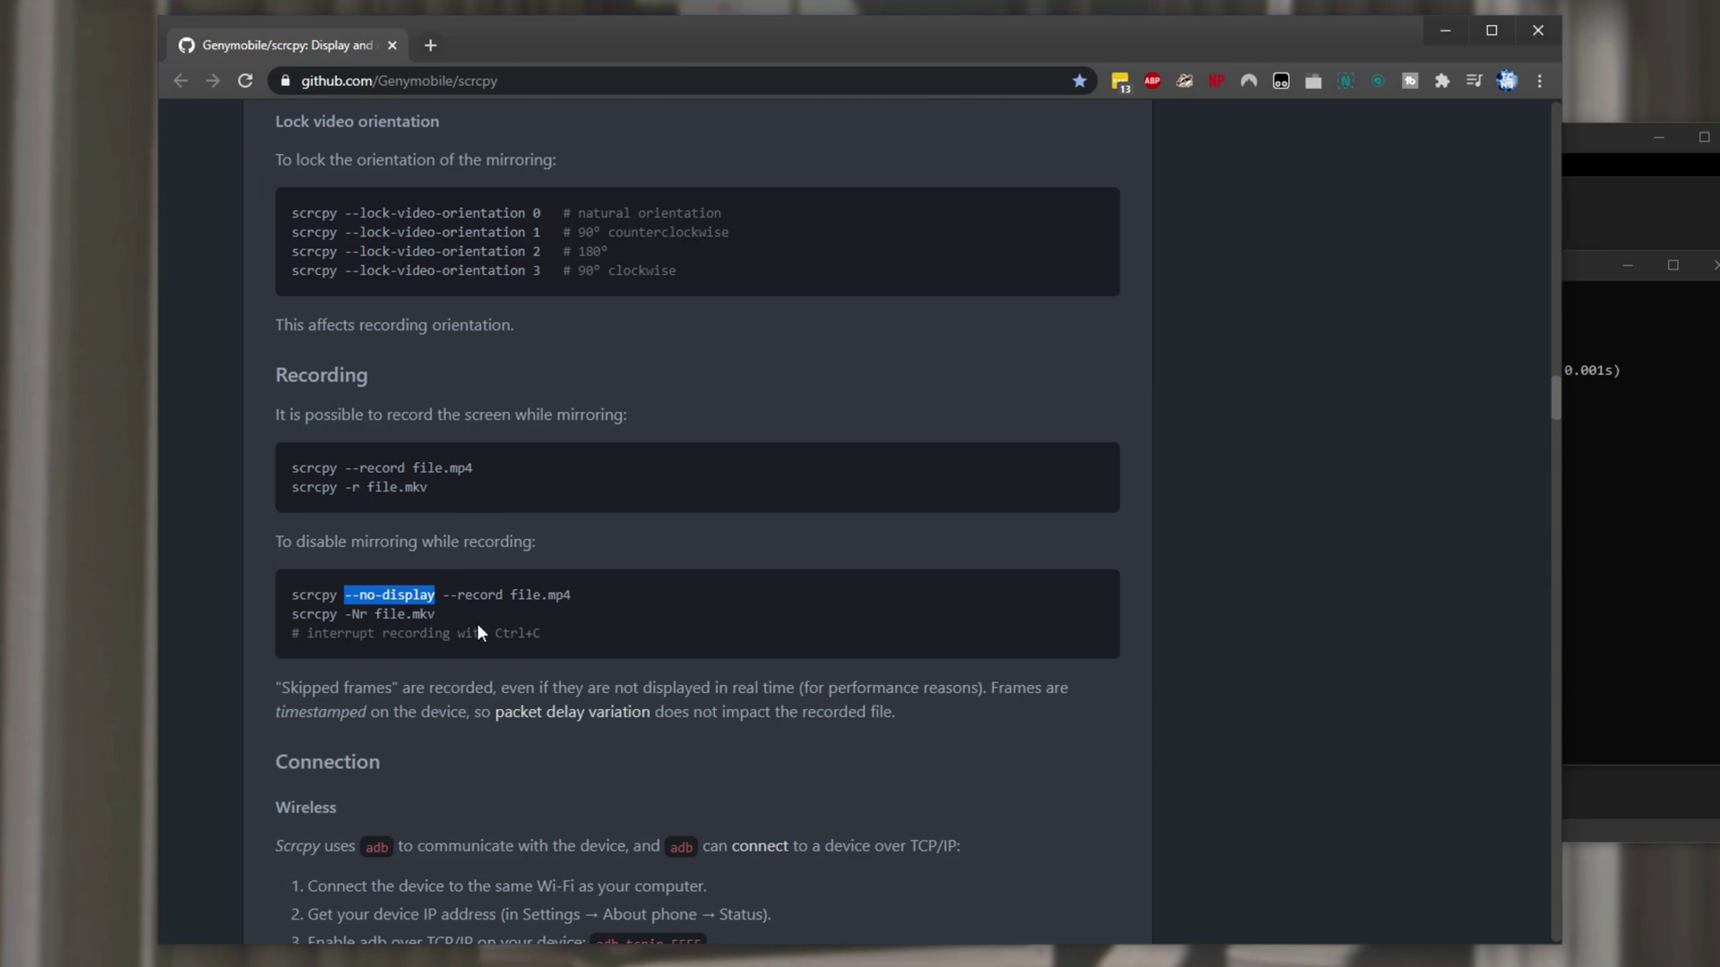
{"action": "scroll", "coordinate": [656, 534], "scroll_direction": "down", "scroll_amount": 4}
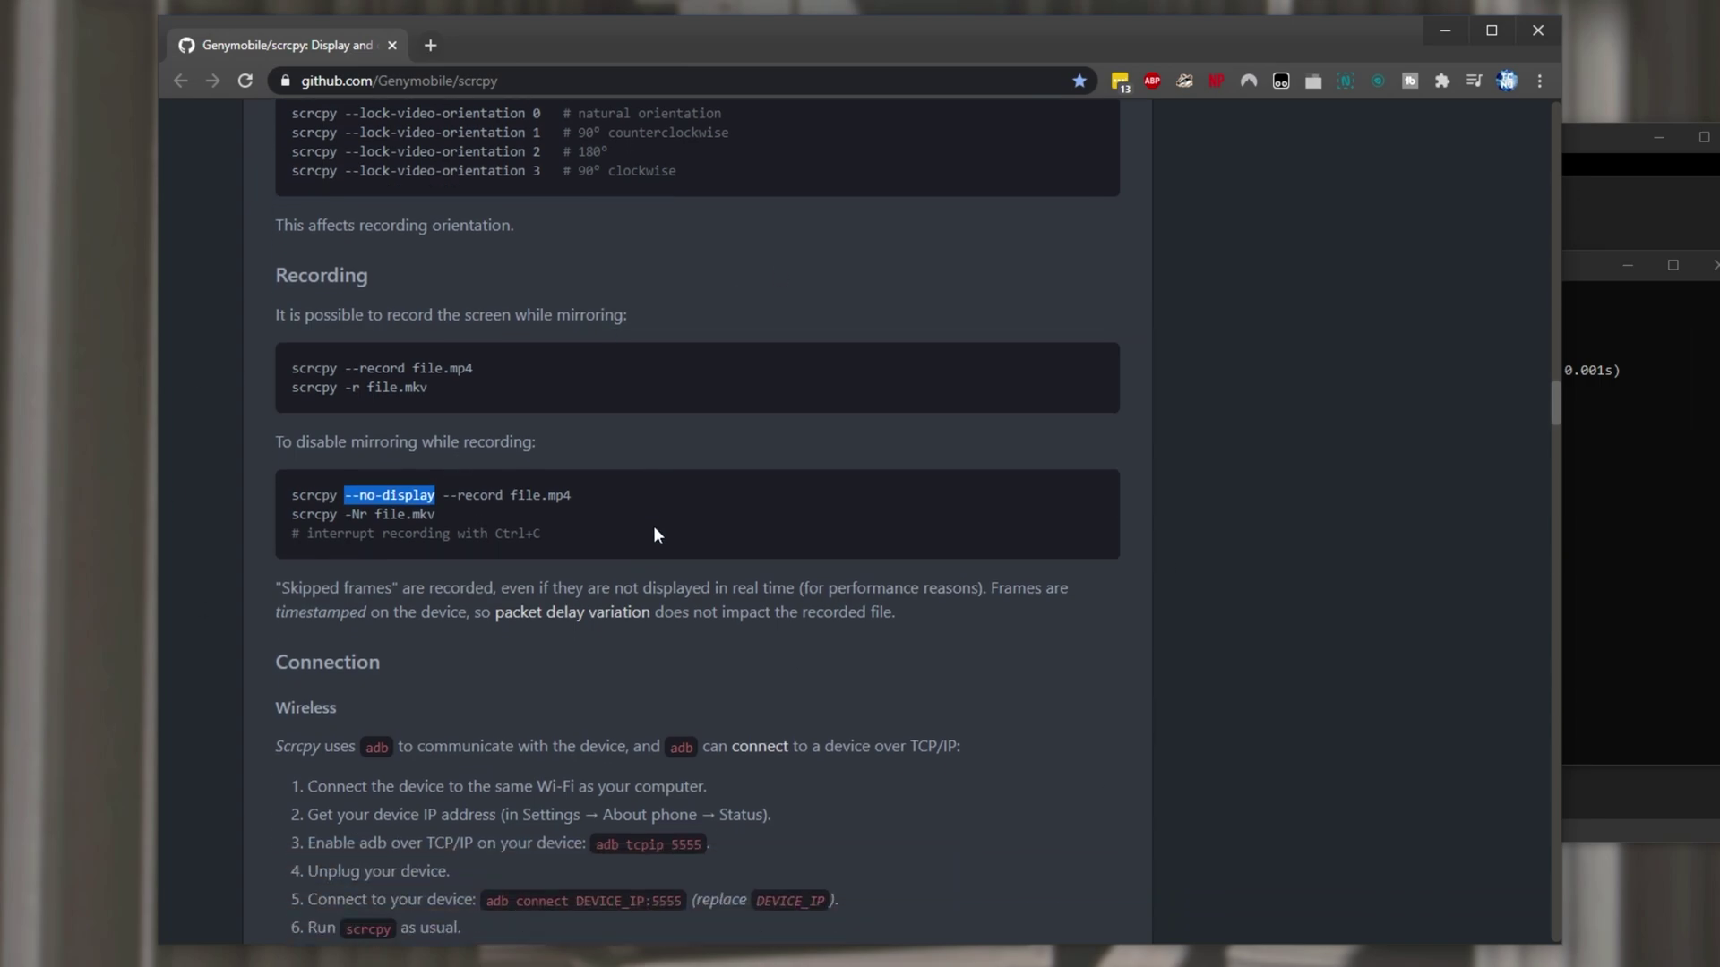
Highlight the Connection > Wireless steps and select the adb tcpip 5555 command.
{"action": "double_click", "coordinate": [308, 358]}
{"action": "double_click", "coordinate": [305, 404]}
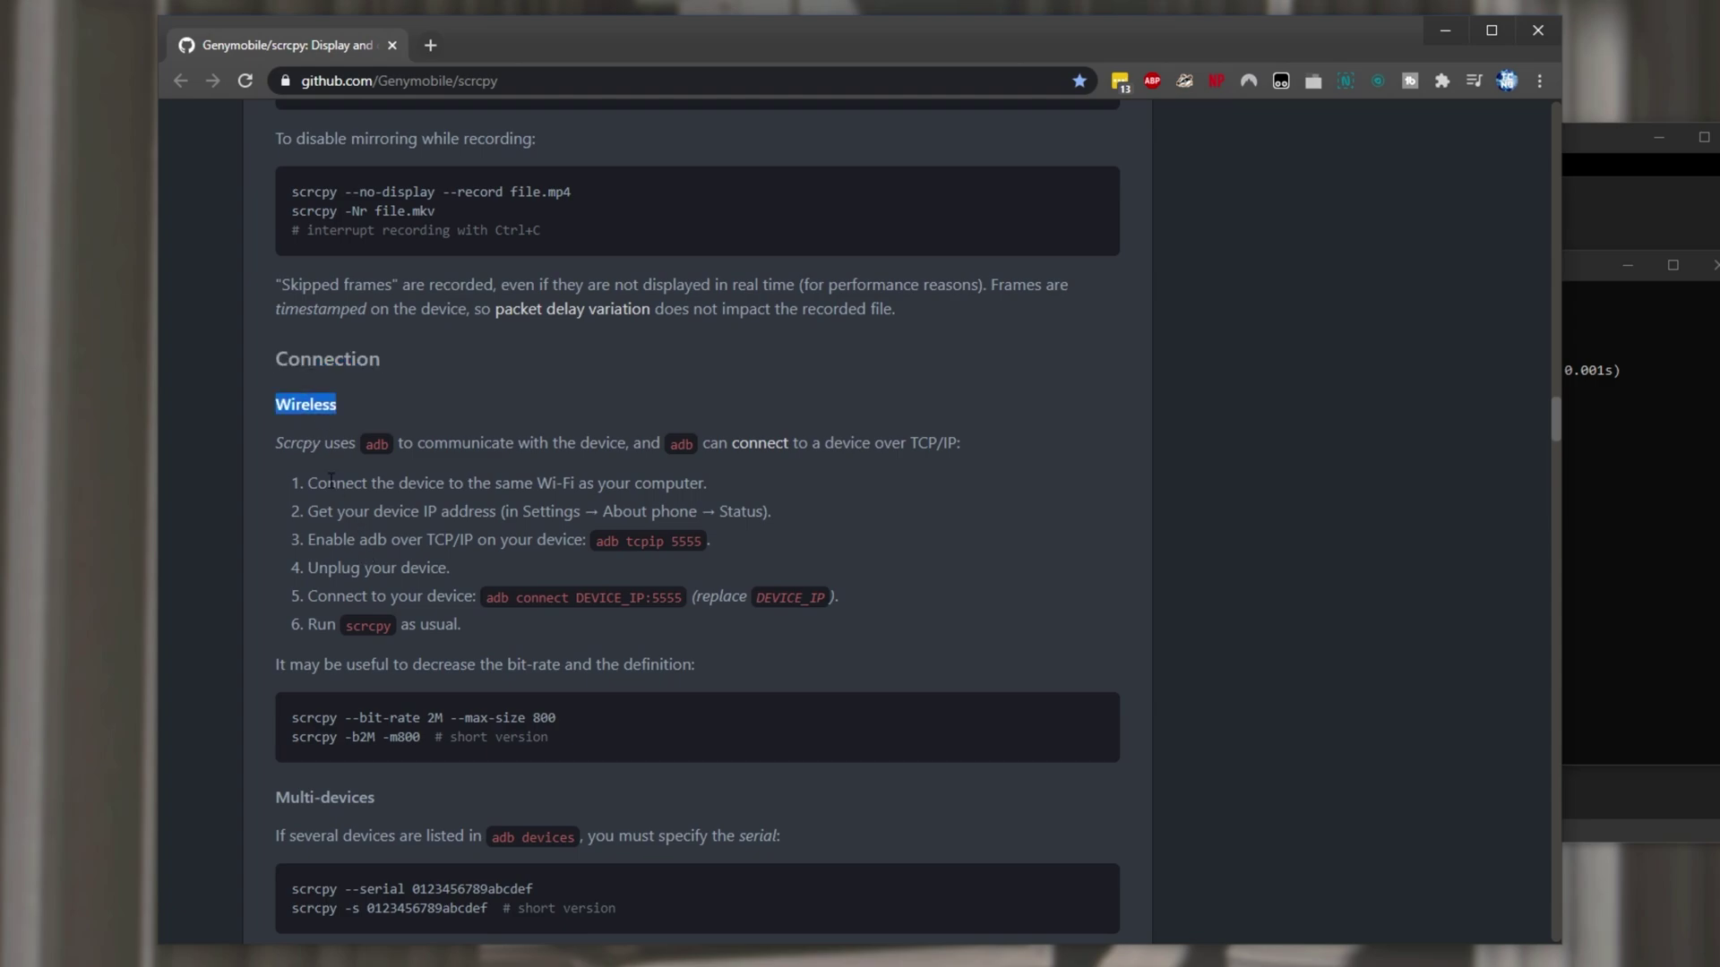
{"action": "left_click_drag", "start_coordinate": [308, 483], "coordinate": [691, 479]}
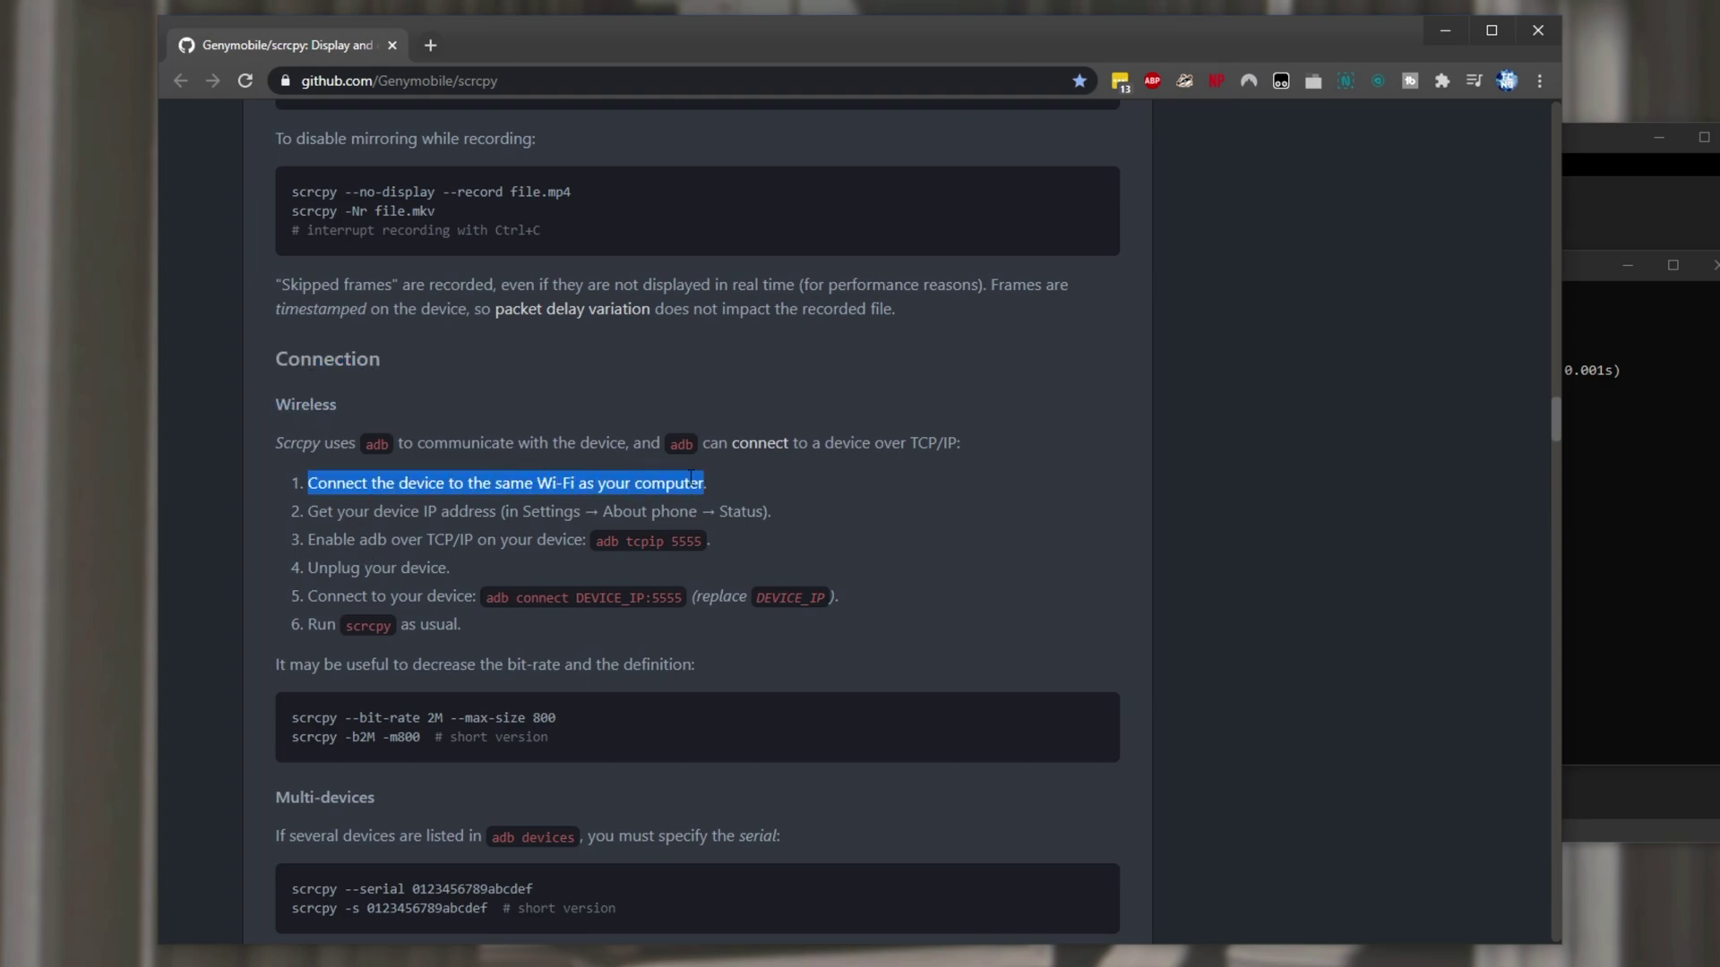
{"action": "left_click_drag", "start_coordinate": [307, 510], "coordinate": [763, 510]}
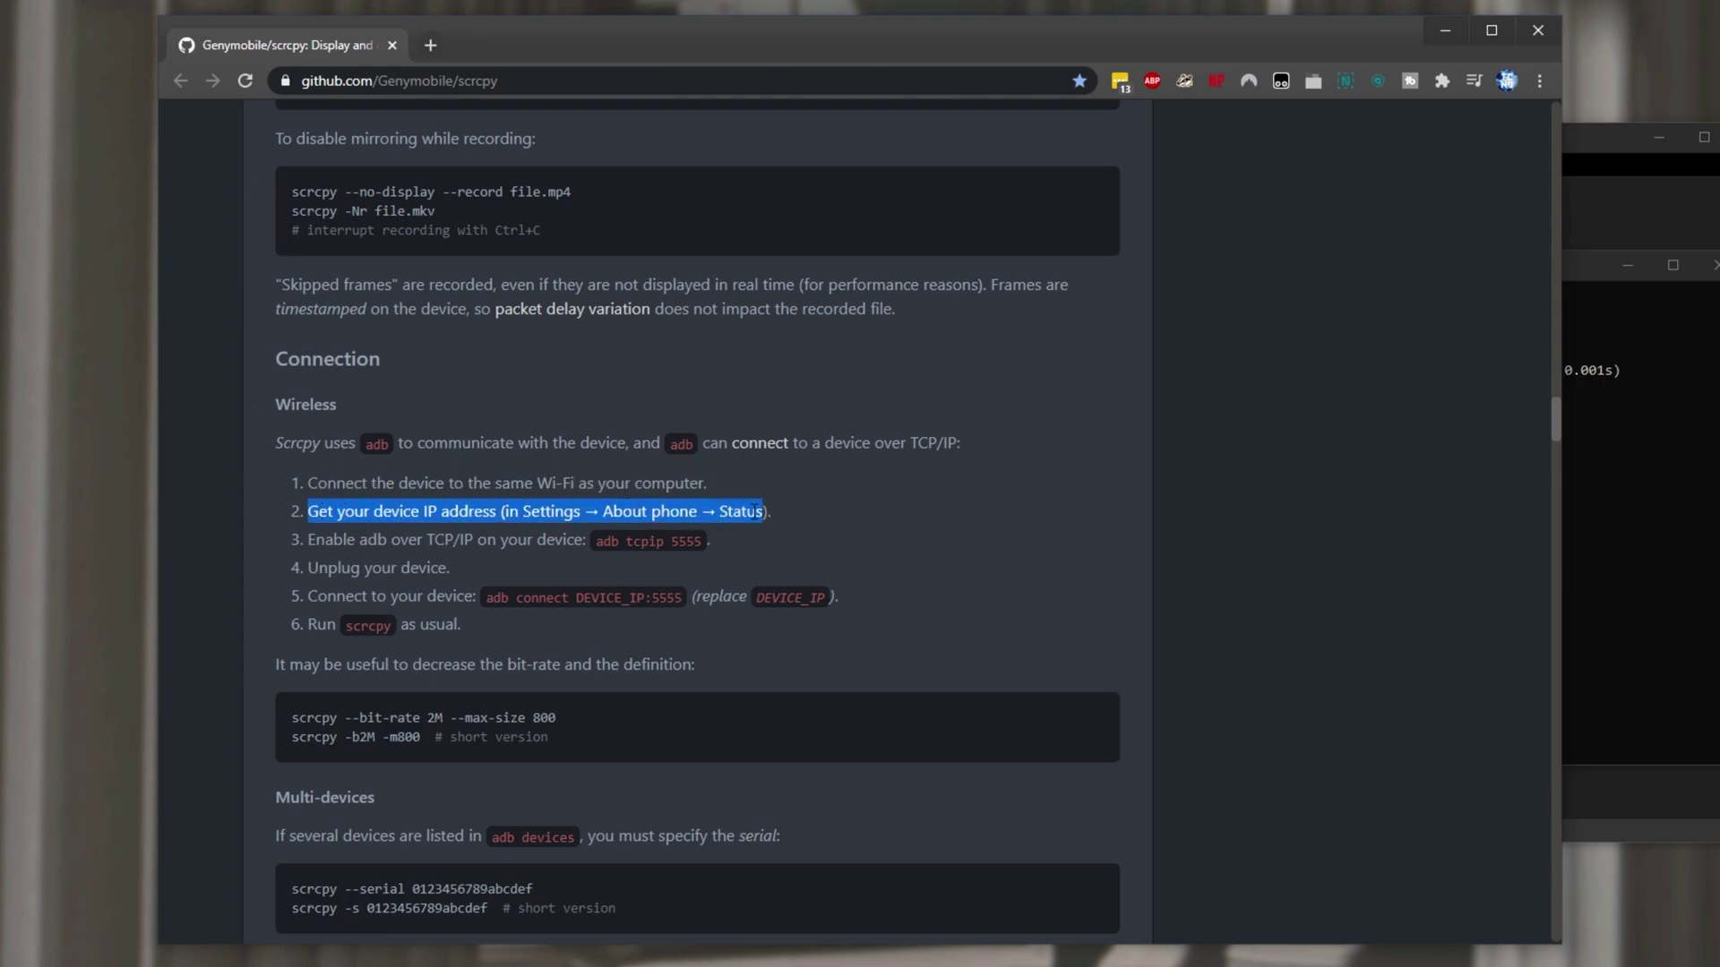
{"action": "left_click_drag", "start_coordinate": [307, 539], "coordinate": [702, 541]}
{"action": "left_click", "coordinate": [1114, 399]}
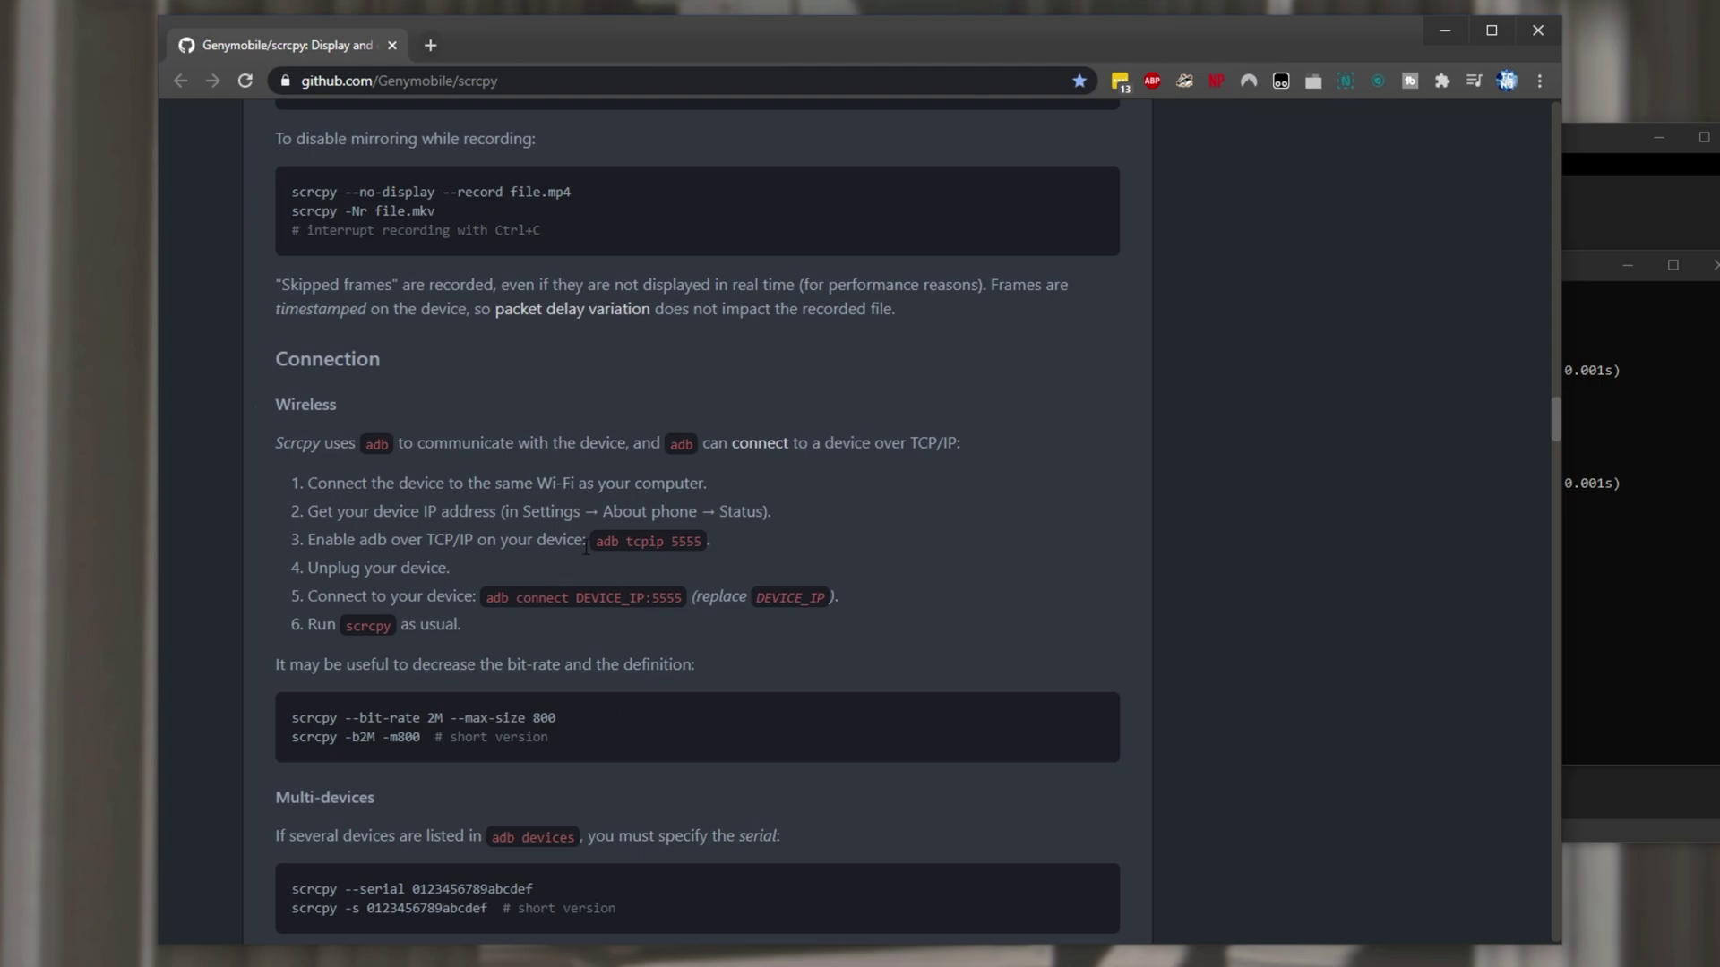
{"action": "left_click_drag", "start_coordinate": [586, 548], "coordinate": [702, 542]}
{"action": "key", "text": "ctrl+c"}
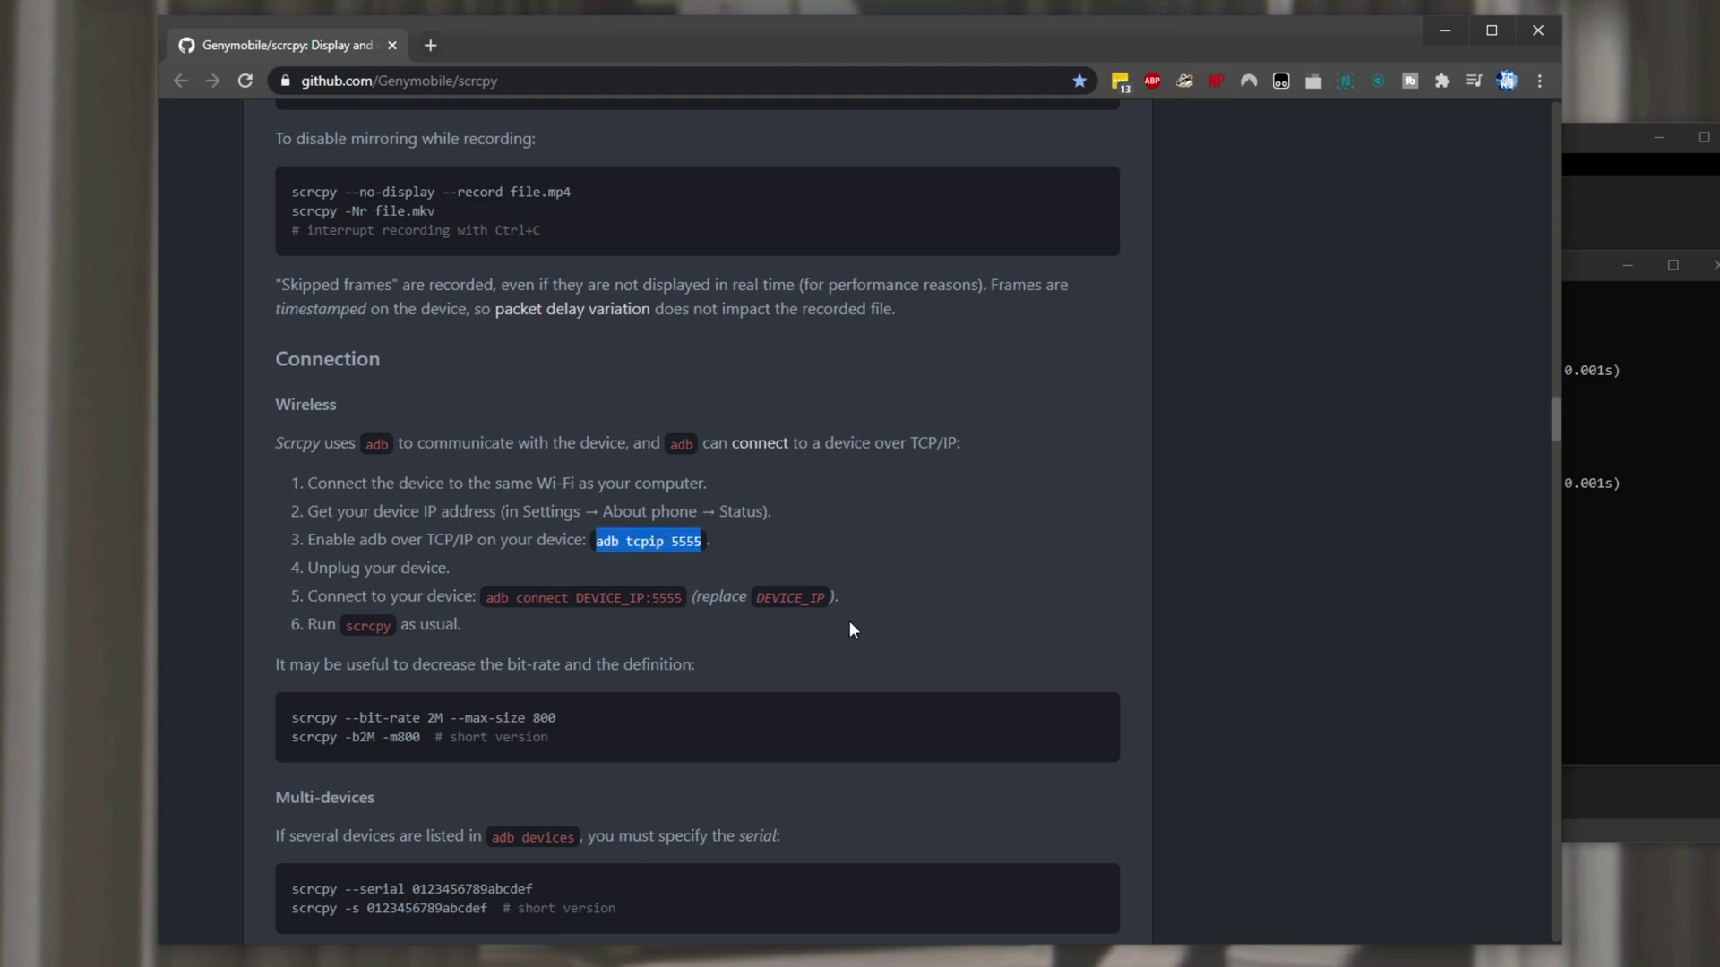
Paste and run adb tcpip 5555 in the Command Prompt.
{"action": "left_click", "coordinate": [1612, 484]}
{"action": "left_click_drag", "start_coordinate": [1003, 268], "coordinate": [691, 237]}
{"action": "key", "text": "alt+Tab"}
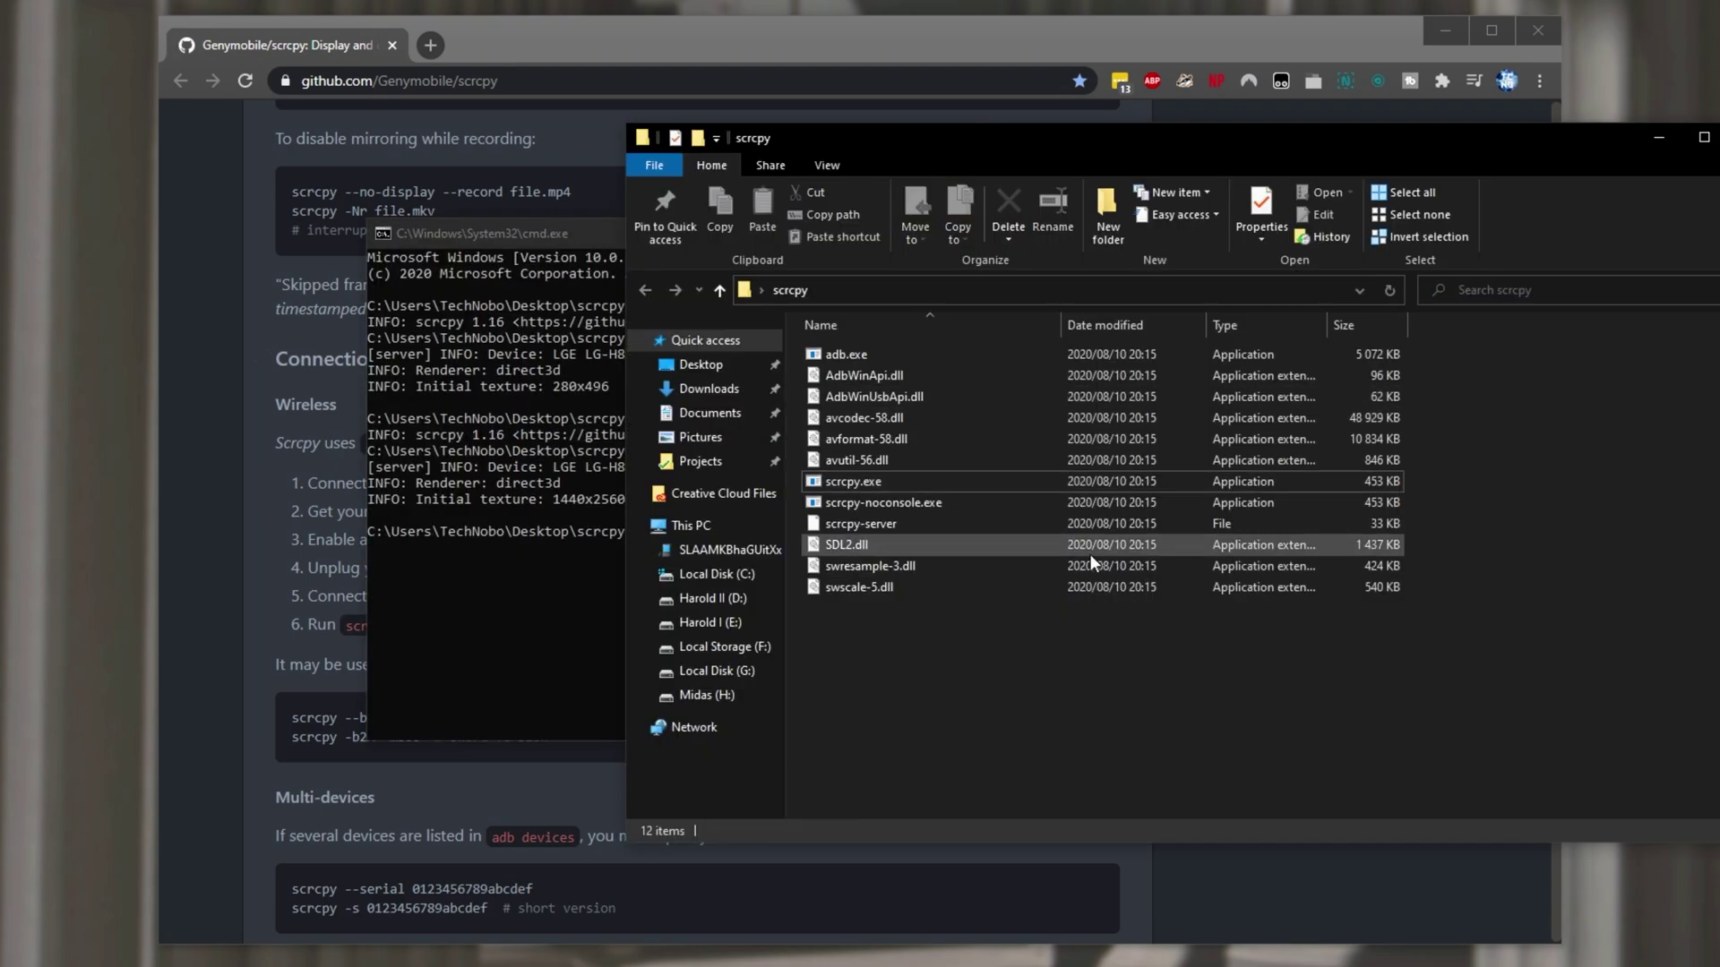
{"action": "left_click", "coordinate": [906, 290]}
{"action": "key", "text": "ctrl+v"}
{"action": "key", "text": "Return"}
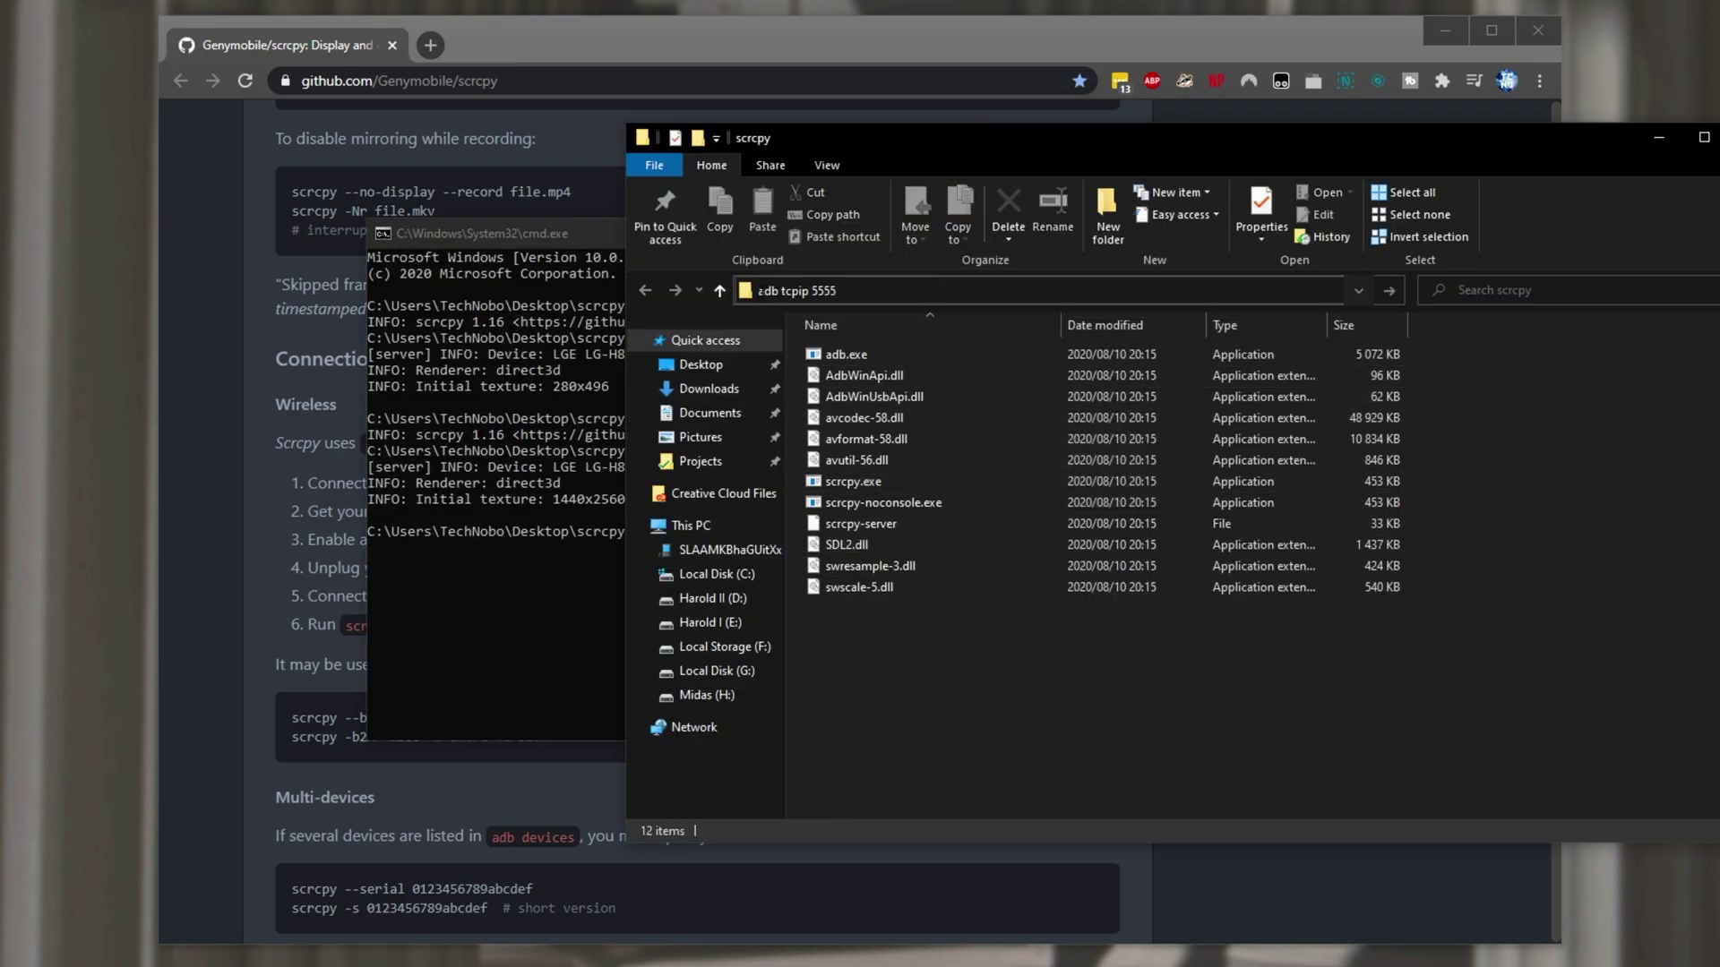
{"action": "left_click", "coordinate": [558, 256]}
{"action": "key", "text": "ctrl+v"}
{"action": "key", "text": "Return"}
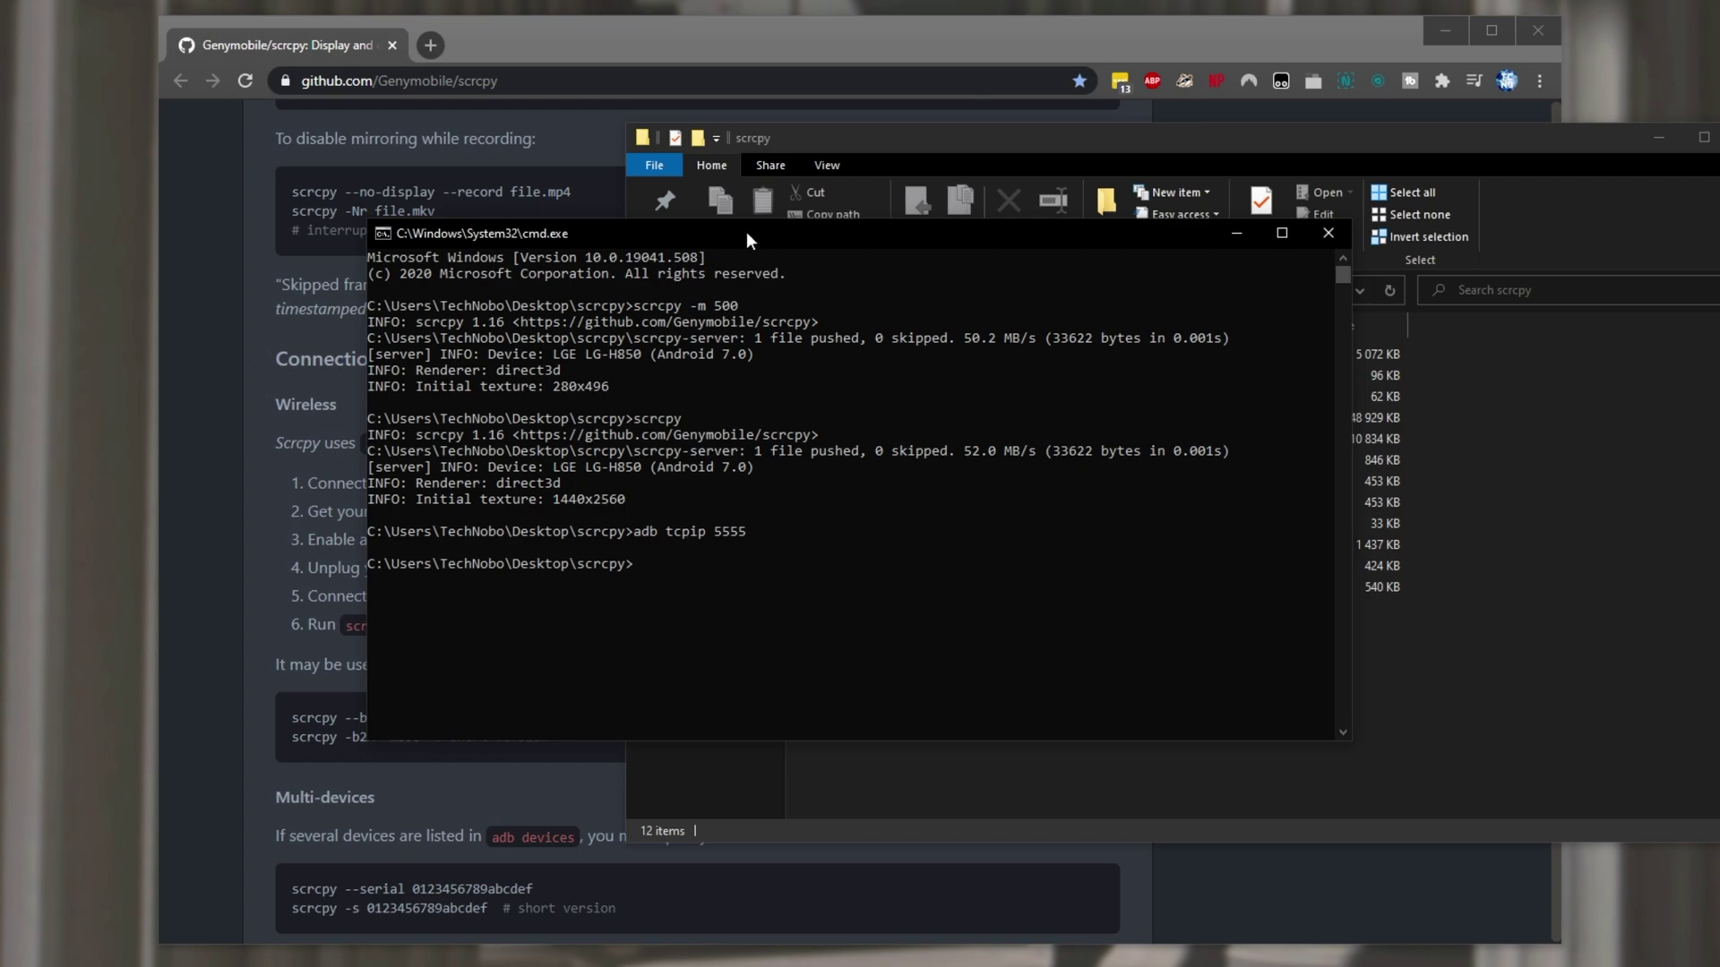
Back in the README, highlight Wireless step 2 up to Status.
{"action": "left_click", "coordinate": [748, 45]}
{"action": "left_click_drag", "start_coordinate": [371, 511], "coordinate": [750, 506]}
{"action": "left_click", "coordinate": [751, 504]}
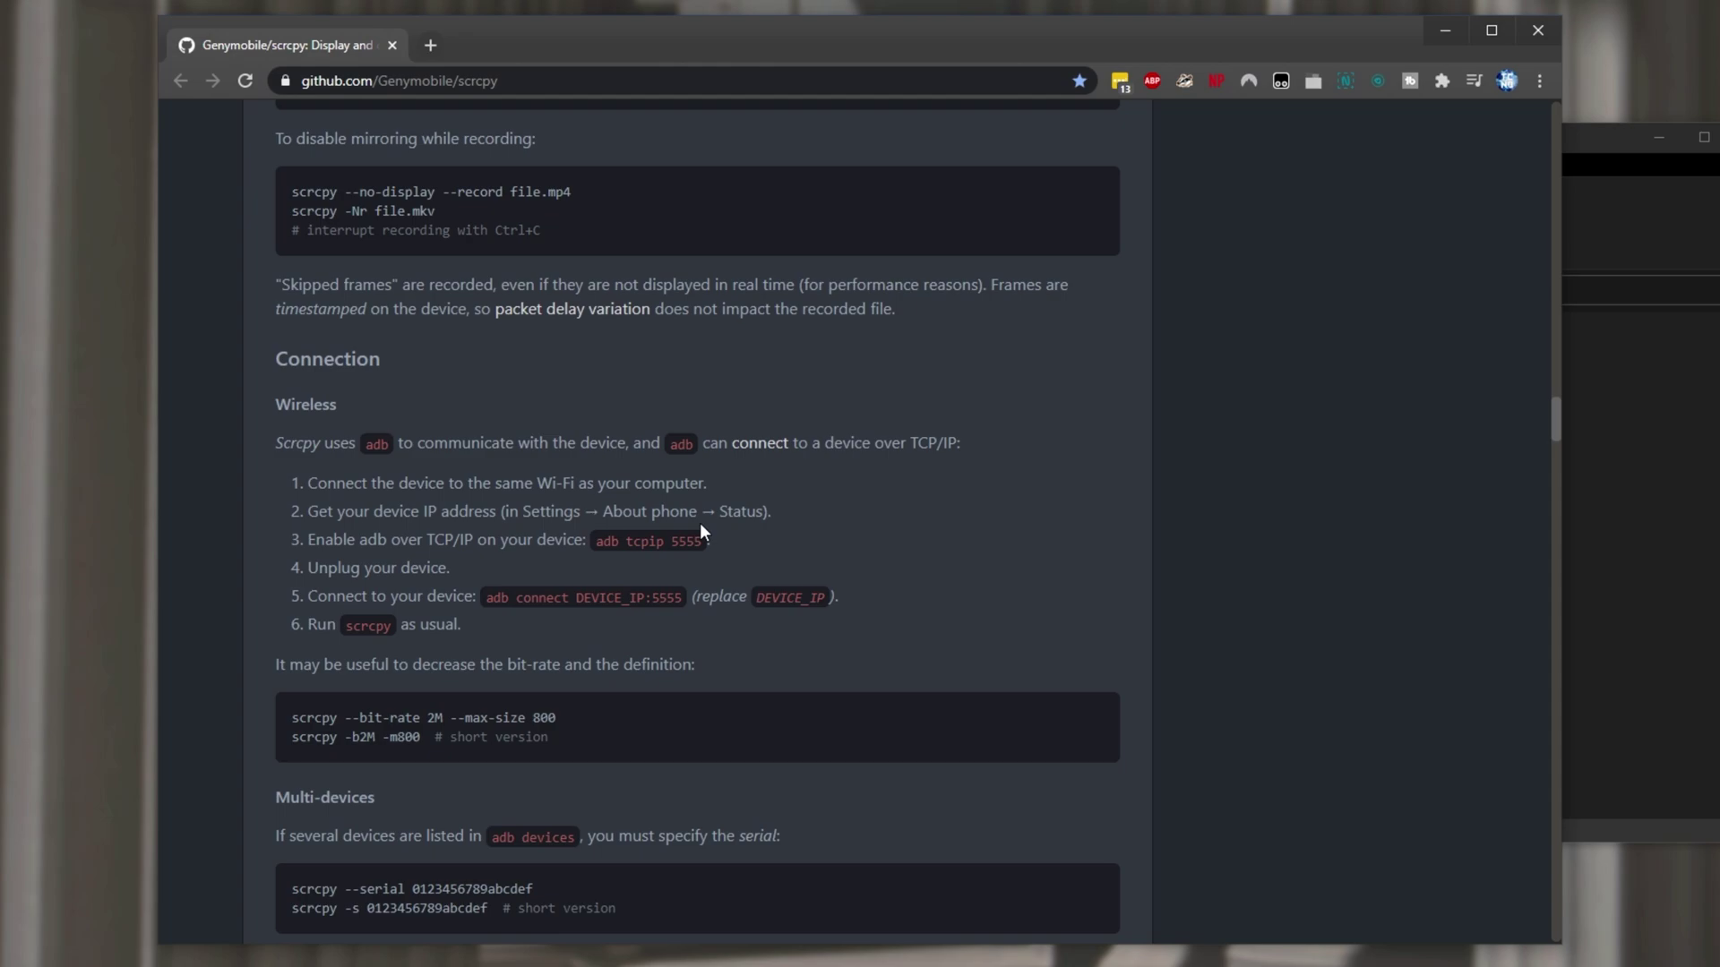
Select the README's step 5 command adb connect DEVICE_IP:5555.
{"action": "left_click_drag", "start_coordinate": [306, 596], "coordinate": [815, 606]}
{"action": "left_click", "coordinate": [526, 595]}
{"action": "left_click_drag", "start_coordinate": [486, 598], "coordinate": [685, 598]}
{"action": "left_click", "coordinate": [1603, 640]}
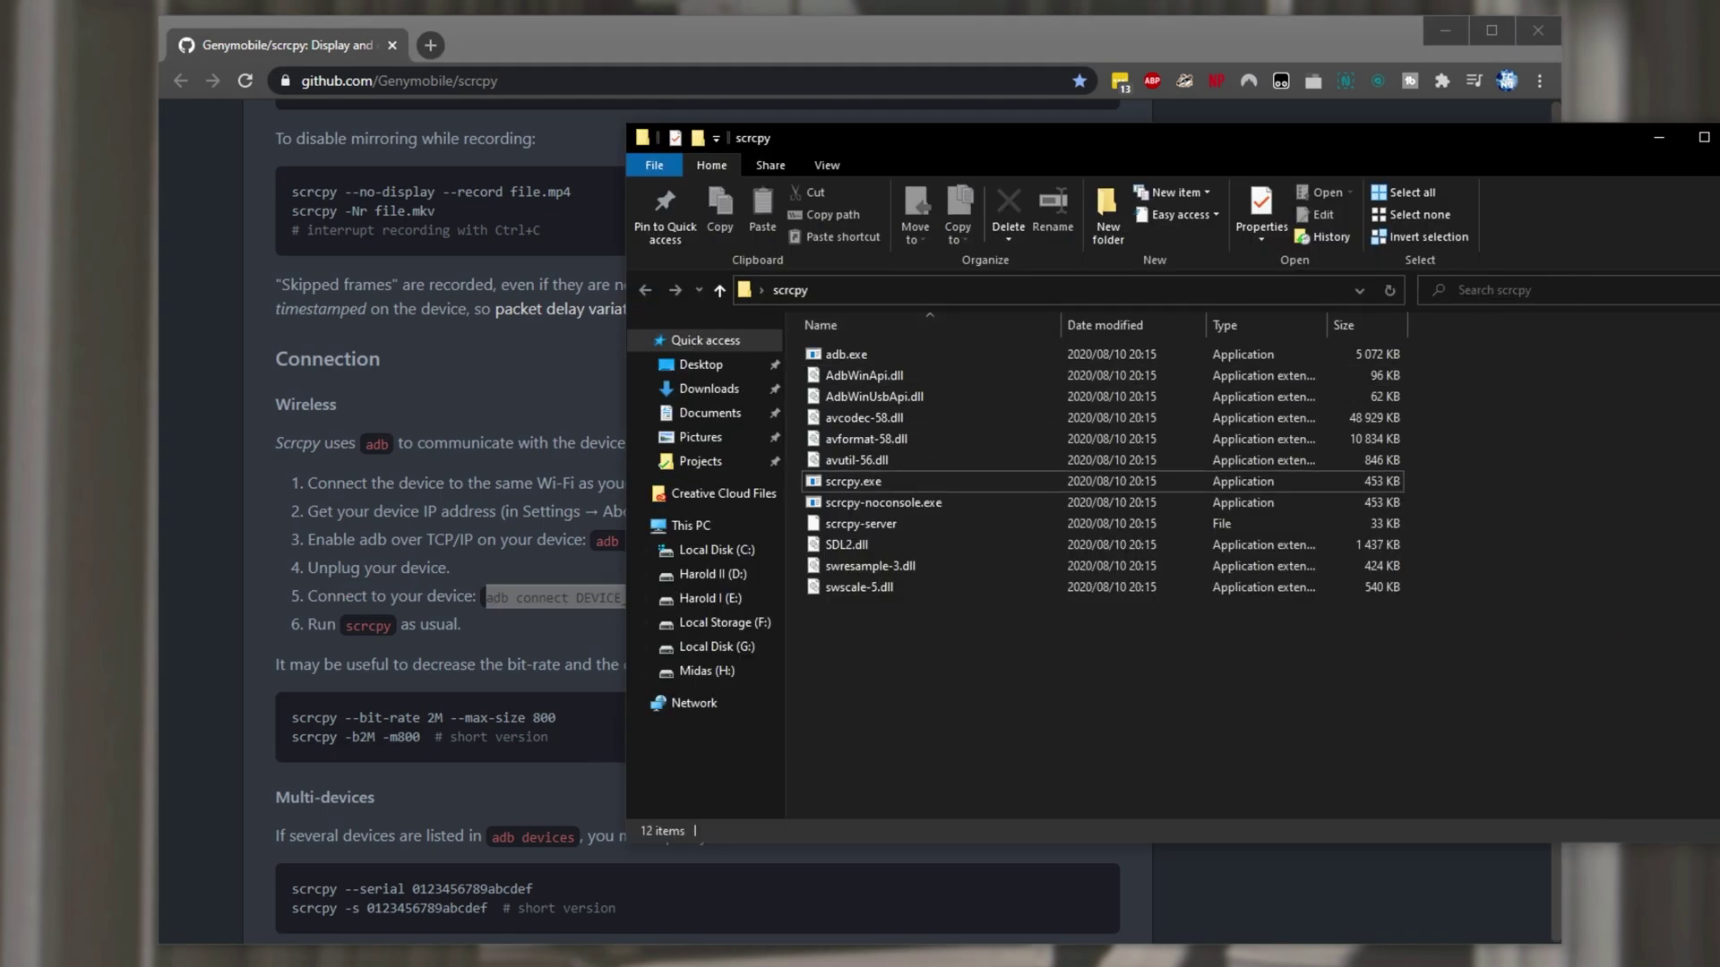
{"action": "key", "text": "alt+Tab"}
{"action": "left_click_drag", "start_coordinate": [761, 239], "coordinate": [1130, 255]}
{"action": "left_click", "coordinate": [512, 494]}
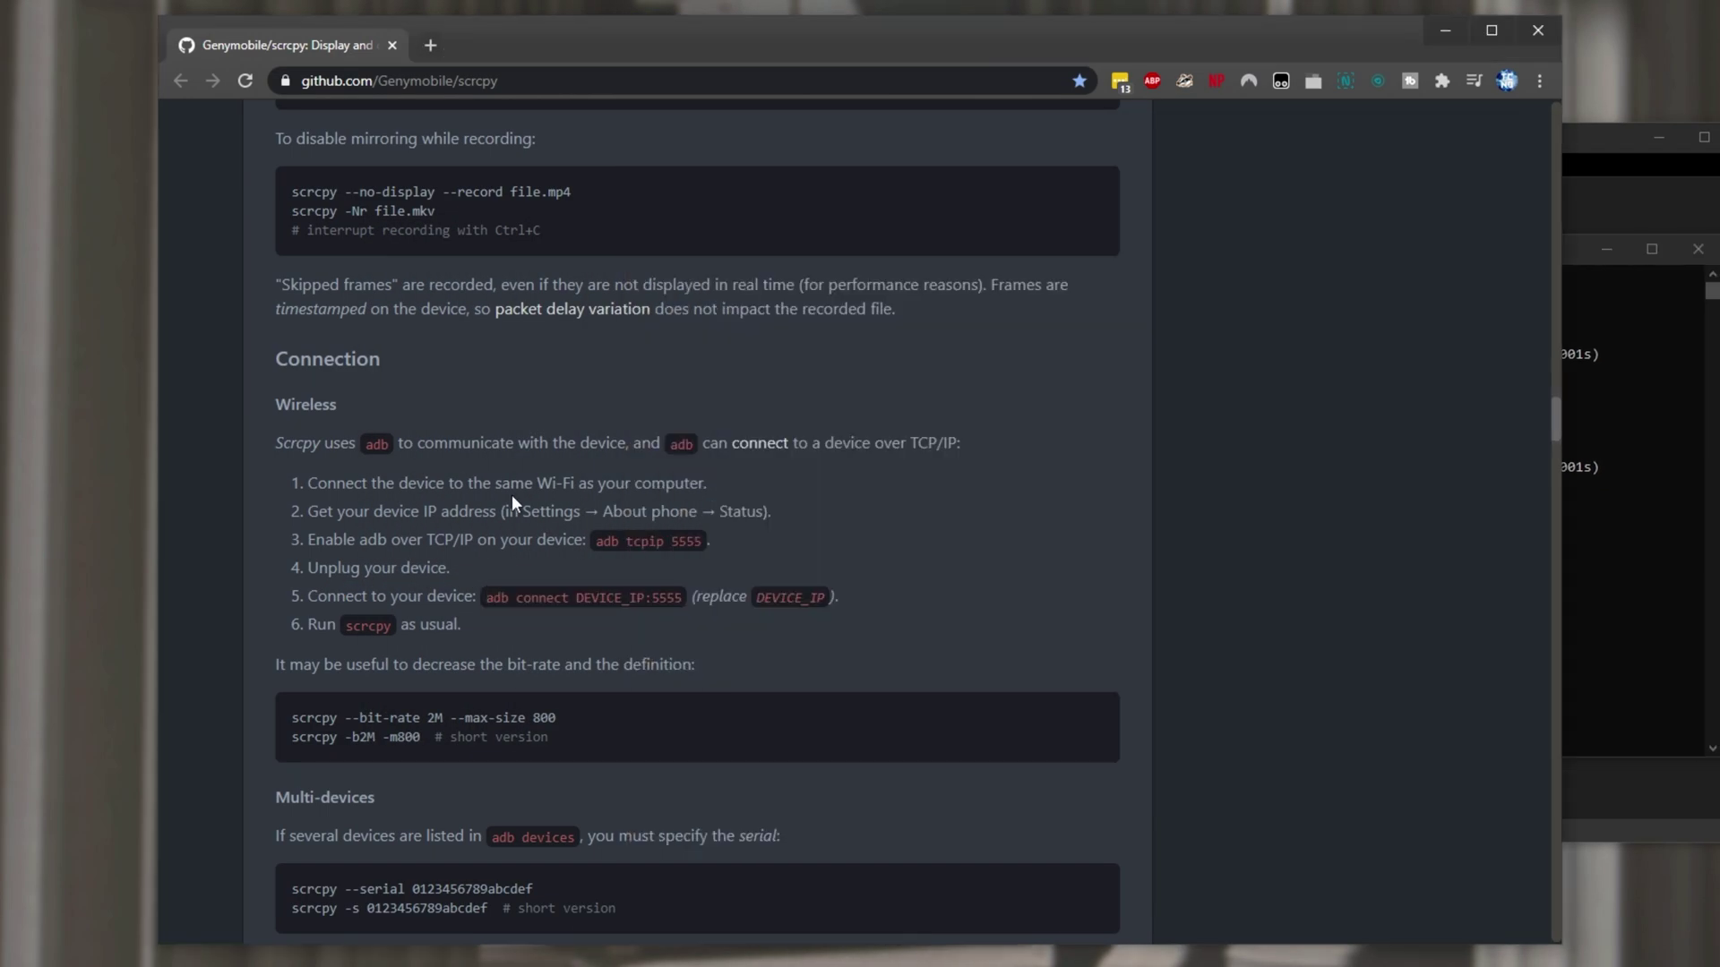
{"action": "scroll", "coordinate": [512, 494], "scroll_direction": "down", "scroll_amount": 8}
{"action": "scroll", "coordinate": [537, 537], "scroll_direction": "up", "scroll_amount": 8}
Run adb connect 192.168.1.18:5555 in the Command Prompt.
{"action": "left_click", "coordinate": [1600, 504]}
{"action": "type", "text": "adb connect"}
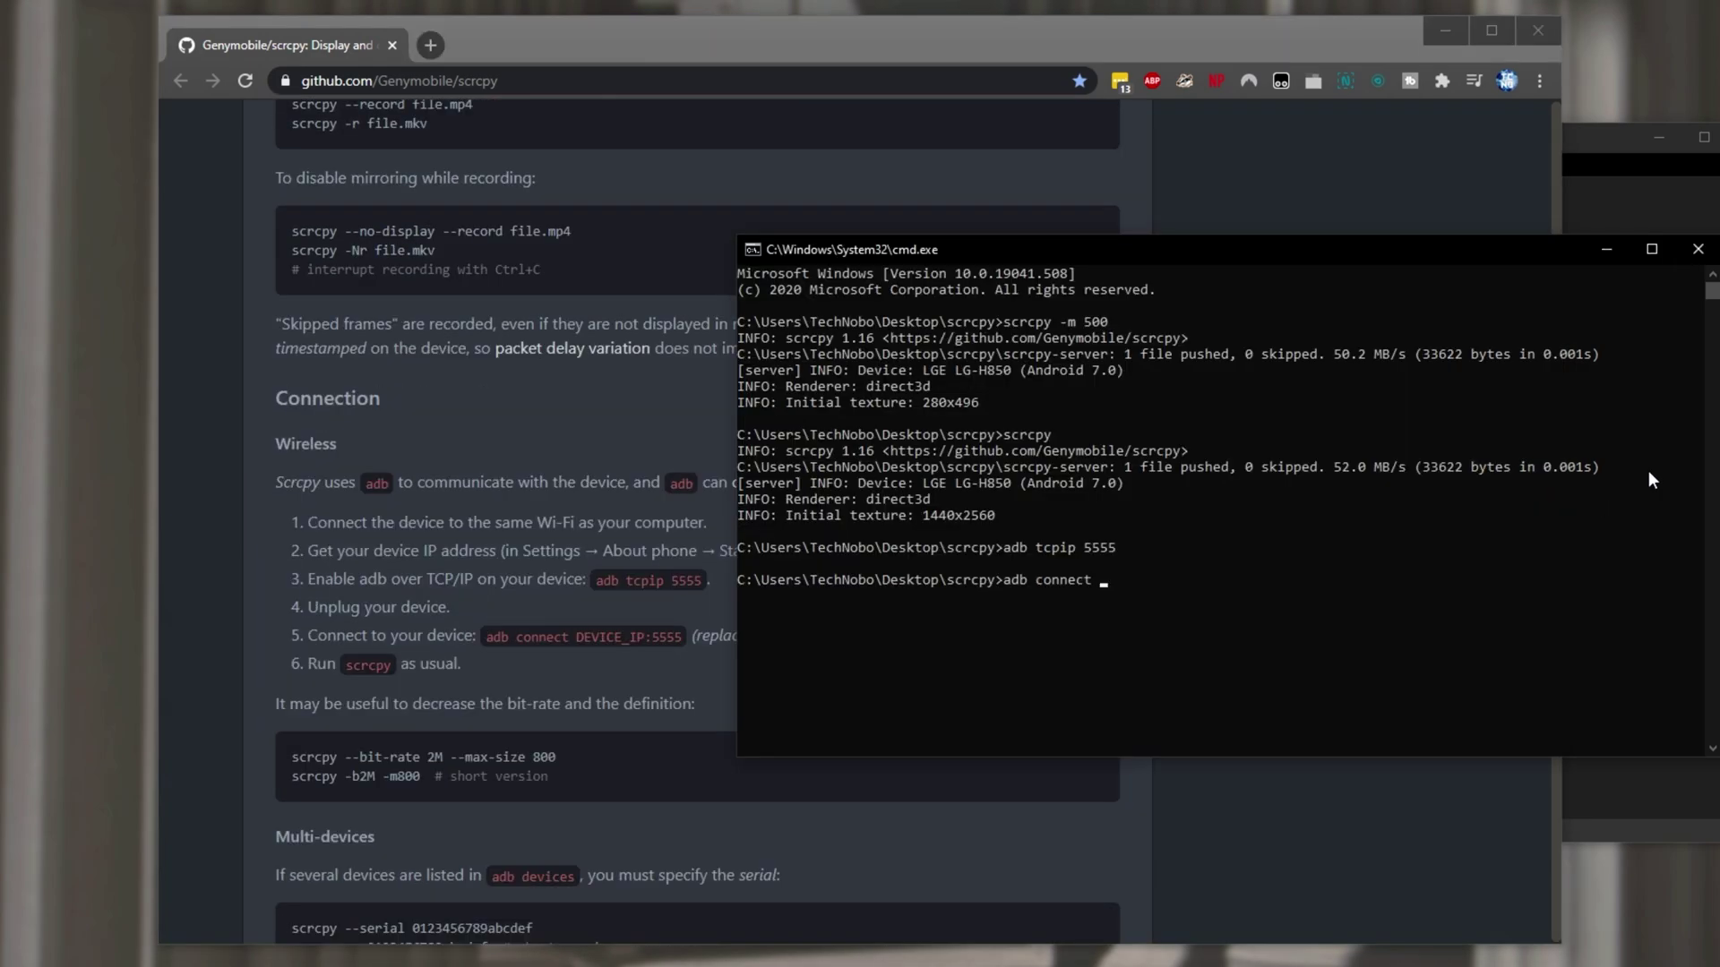
{"action": "type", "text": "192.168.1.18:5555"}
{"action": "key", "text": "Return"}
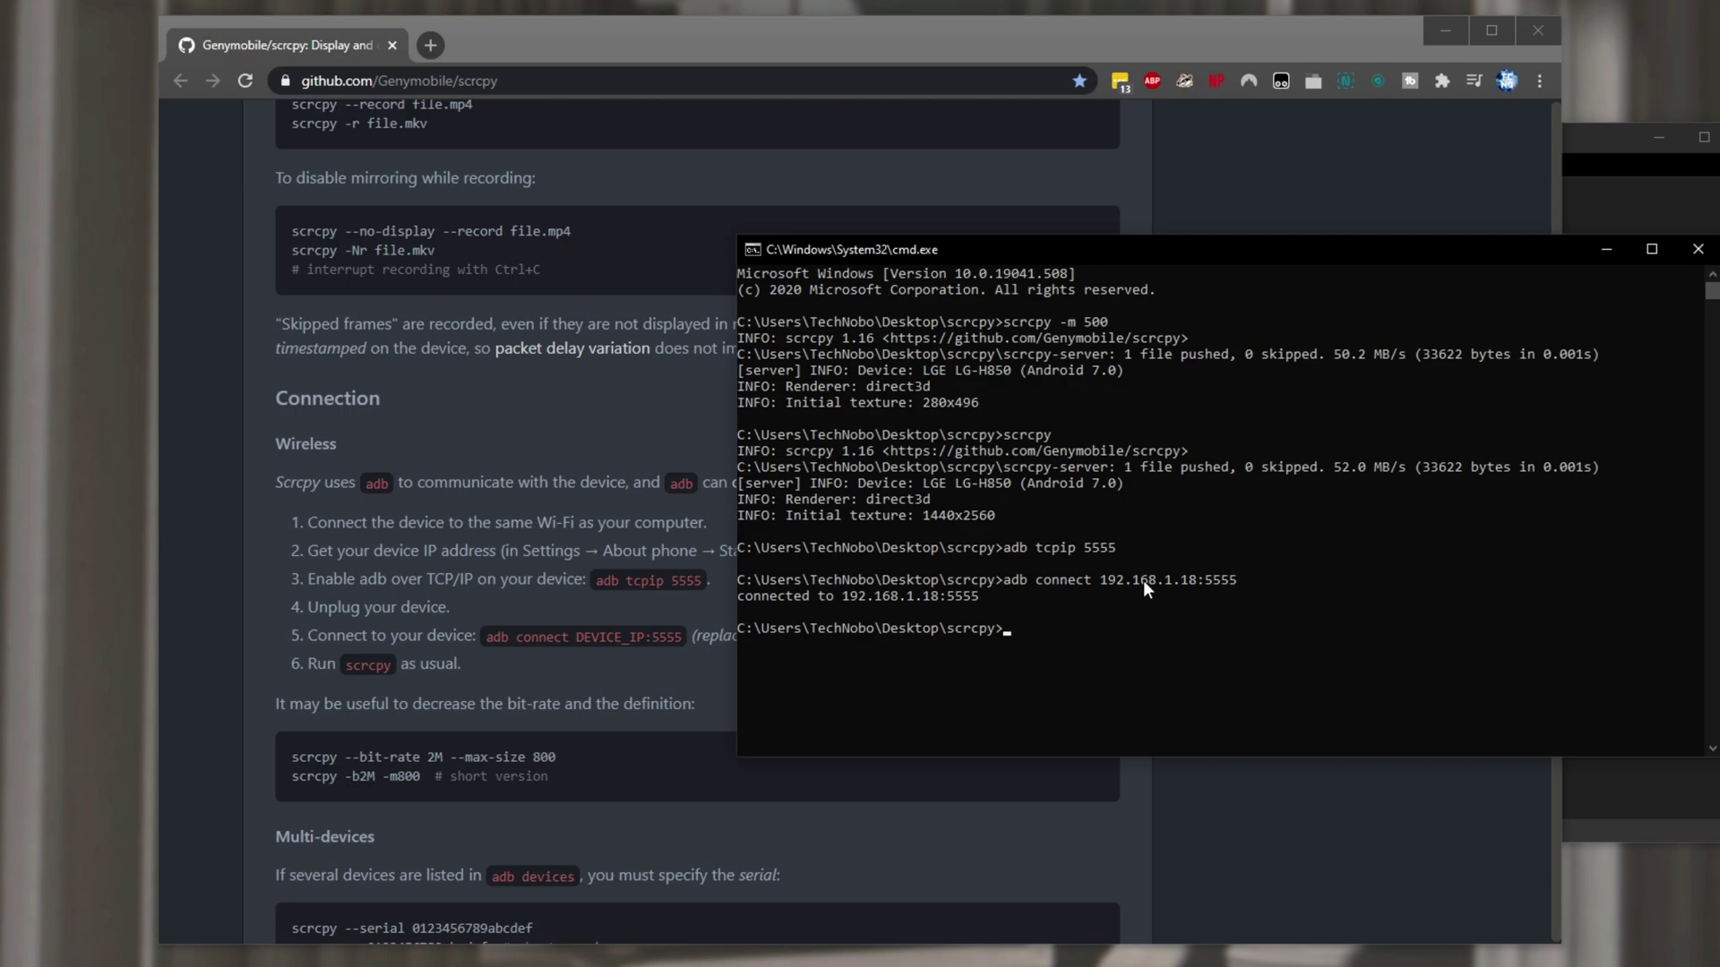
{"action": "left_click_drag", "start_coordinate": [1049, 249], "coordinate": [1084, 243]}
Launch scrcpy to mirror the phone wirelessly and open the Mobile network state entry.
{"action": "type", "text": "scrcpy"}
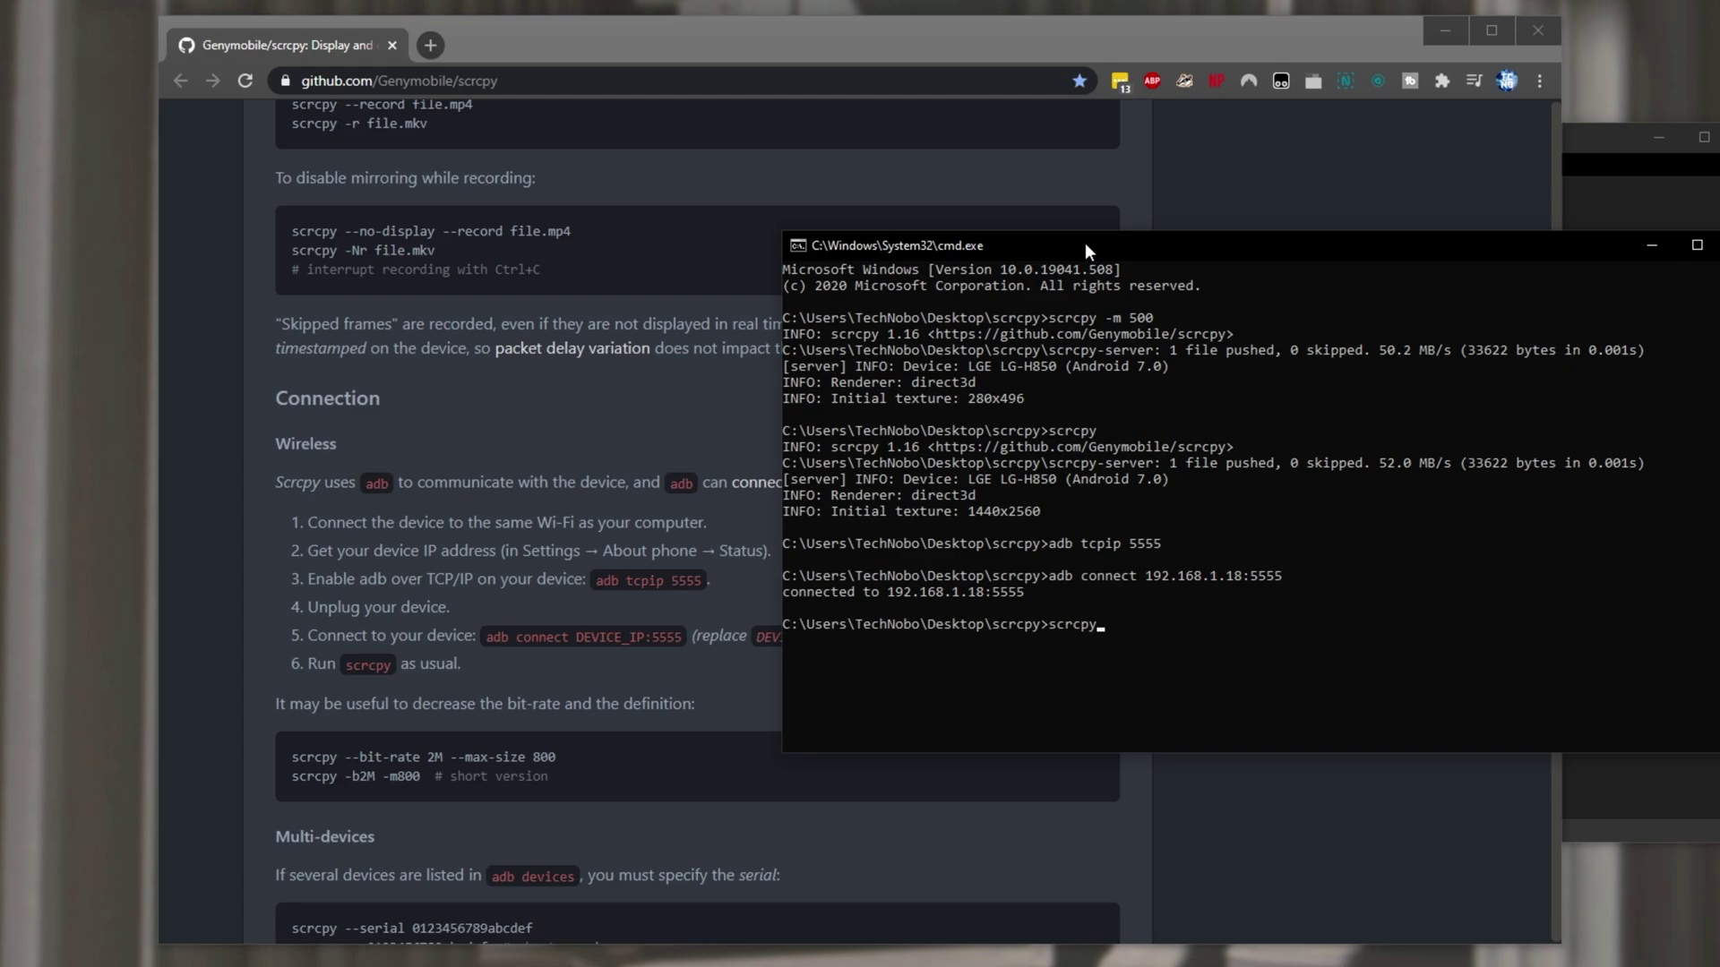
{"action": "key", "text": "Return"}
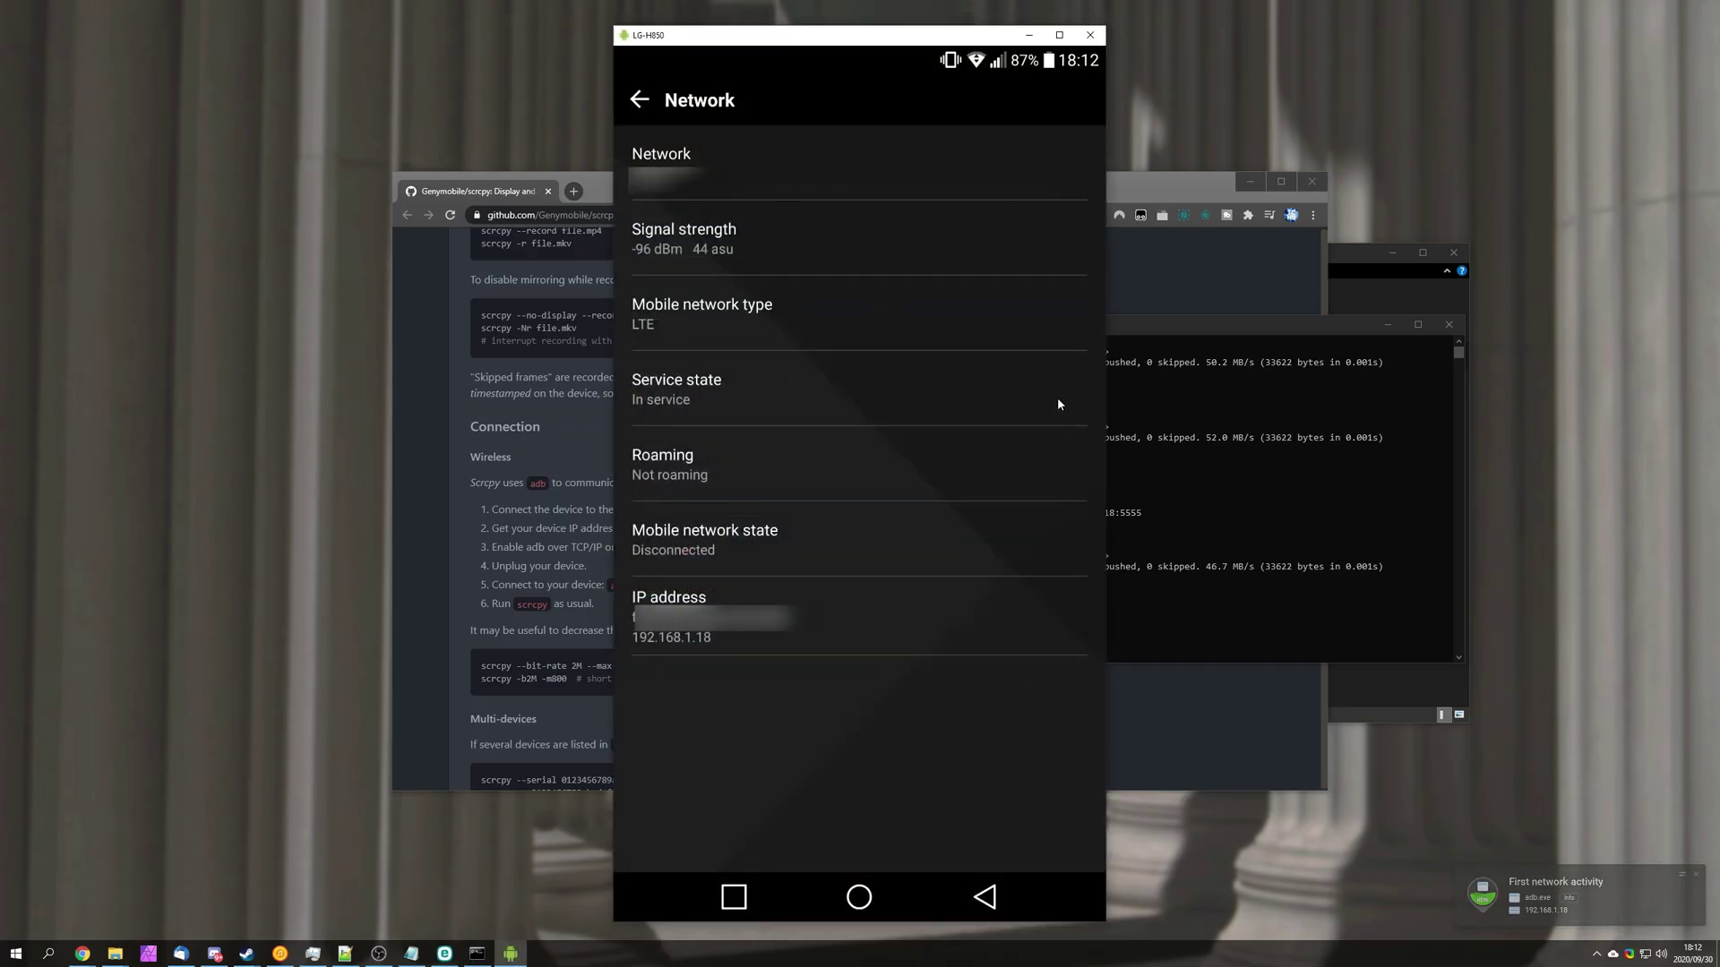
{"action": "left_click", "coordinate": [560, 582]}
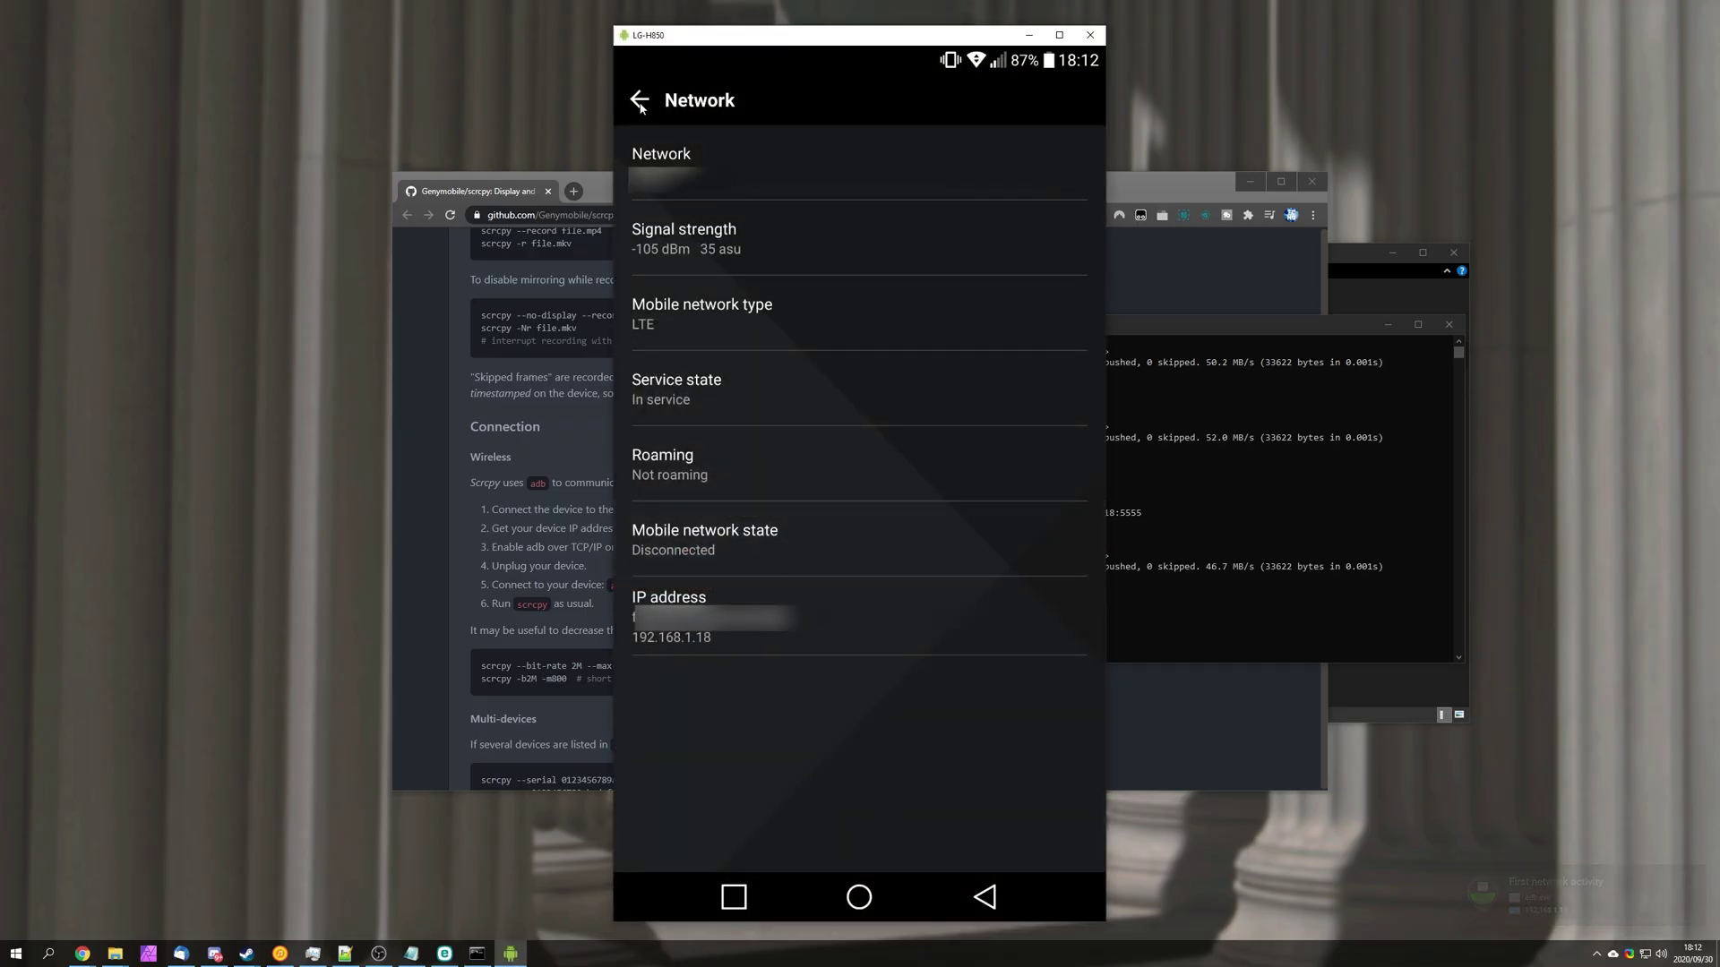
Go back to the About phone list, then open and close the notification shade.
{"action": "right_click", "coordinate": [831, 557]}
{"action": "left_click_drag", "start_coordinate": [884, 57], "coordinate": [628, 126]}
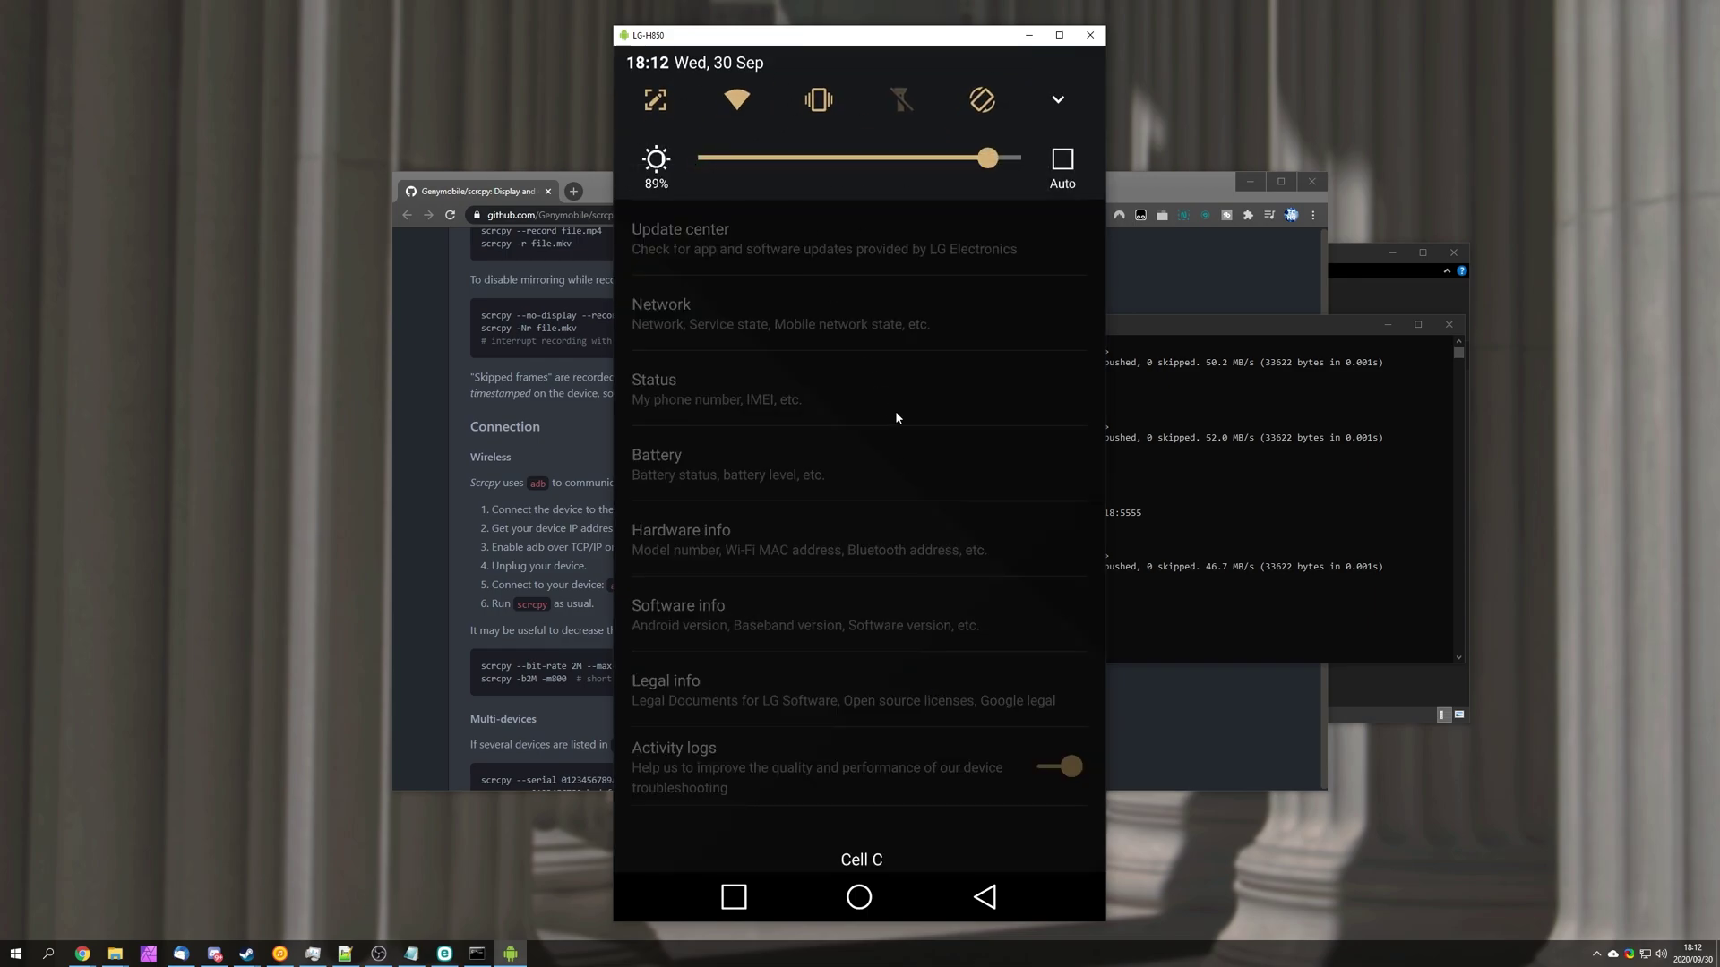
{"action": "right_click", "coordinate": [989, 744]}
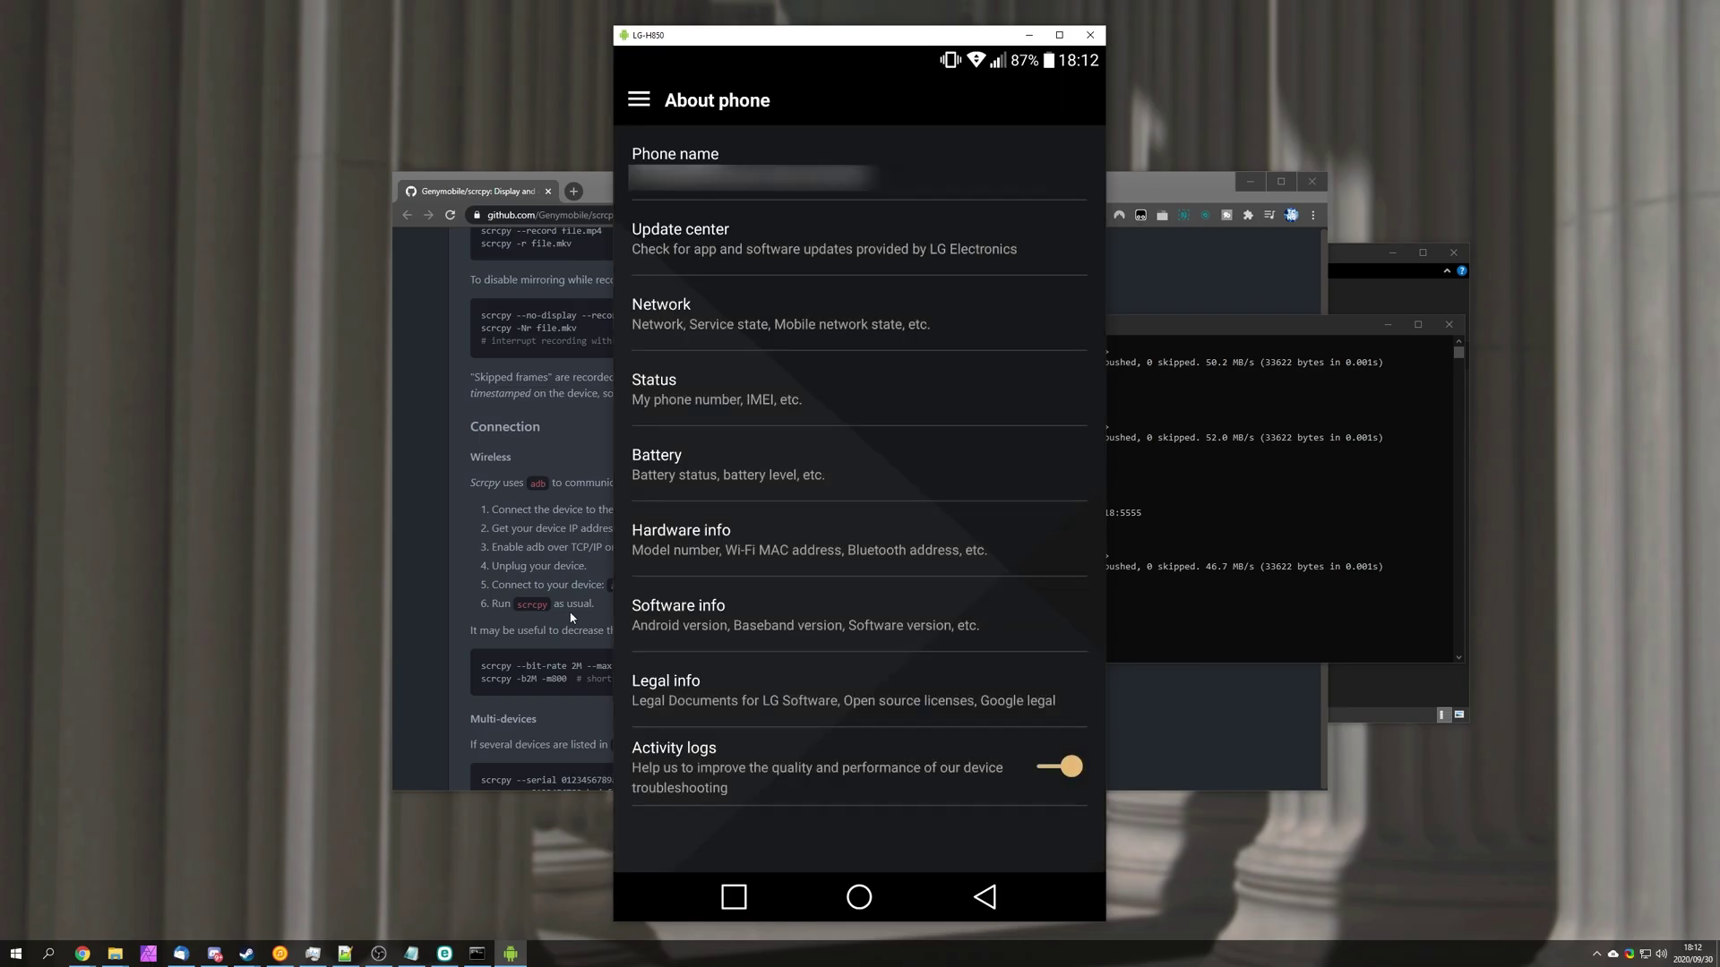
Read the README's Wireless and Multi-devices sections, highlighting the --serial command and bit-rate advice.
{"action": "left_click", "coordinate": [602, 699]}
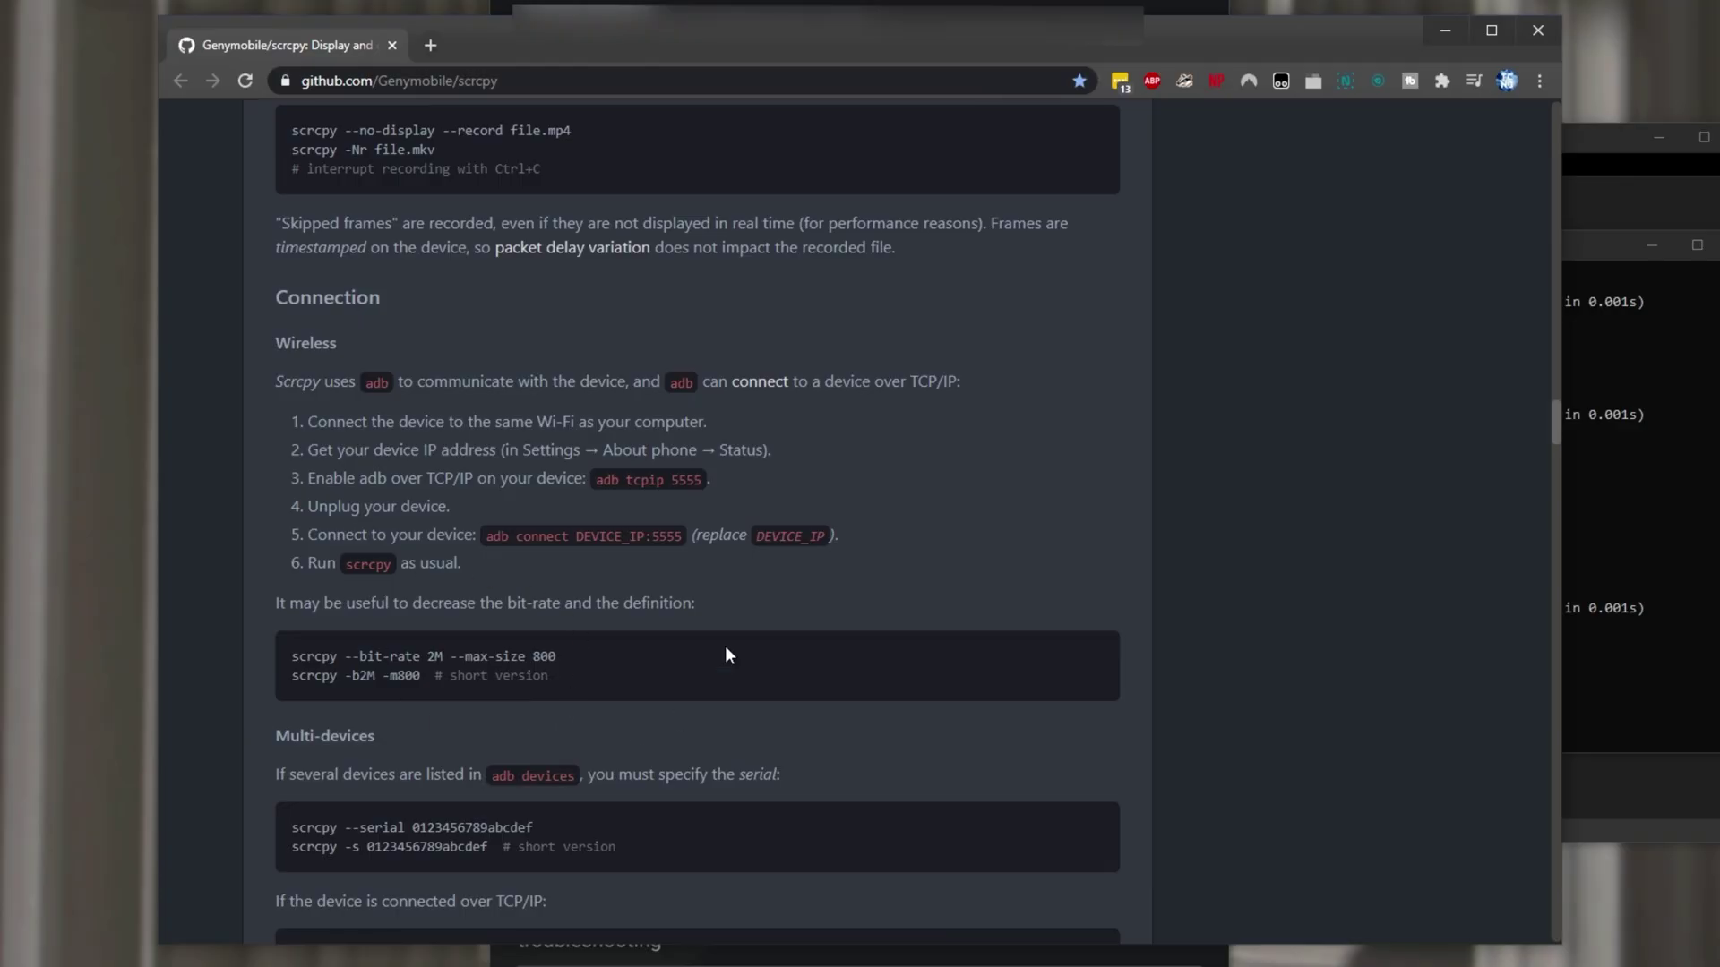
{"action": "scroll", "coordinate": [461, 749], "scroll_direction": "down", "scroll_amount": 1}
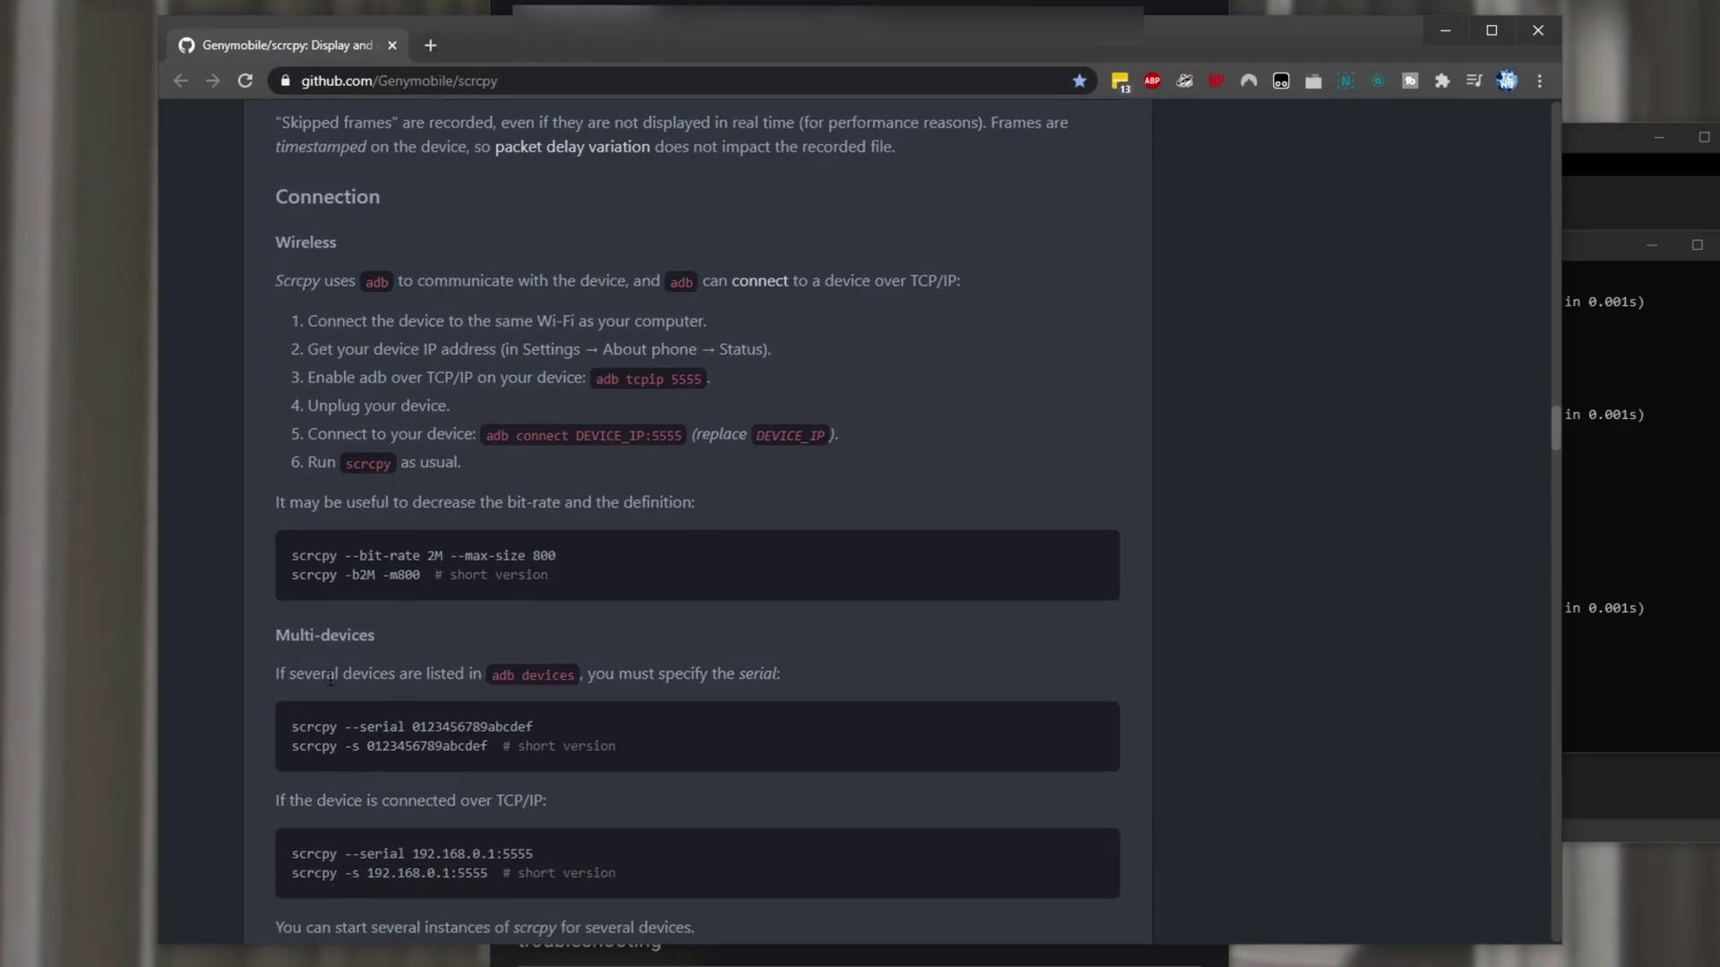
{"action": "left_click_drag", "start_coordinate": [535, 726], "coordinate": [1048, 708]}
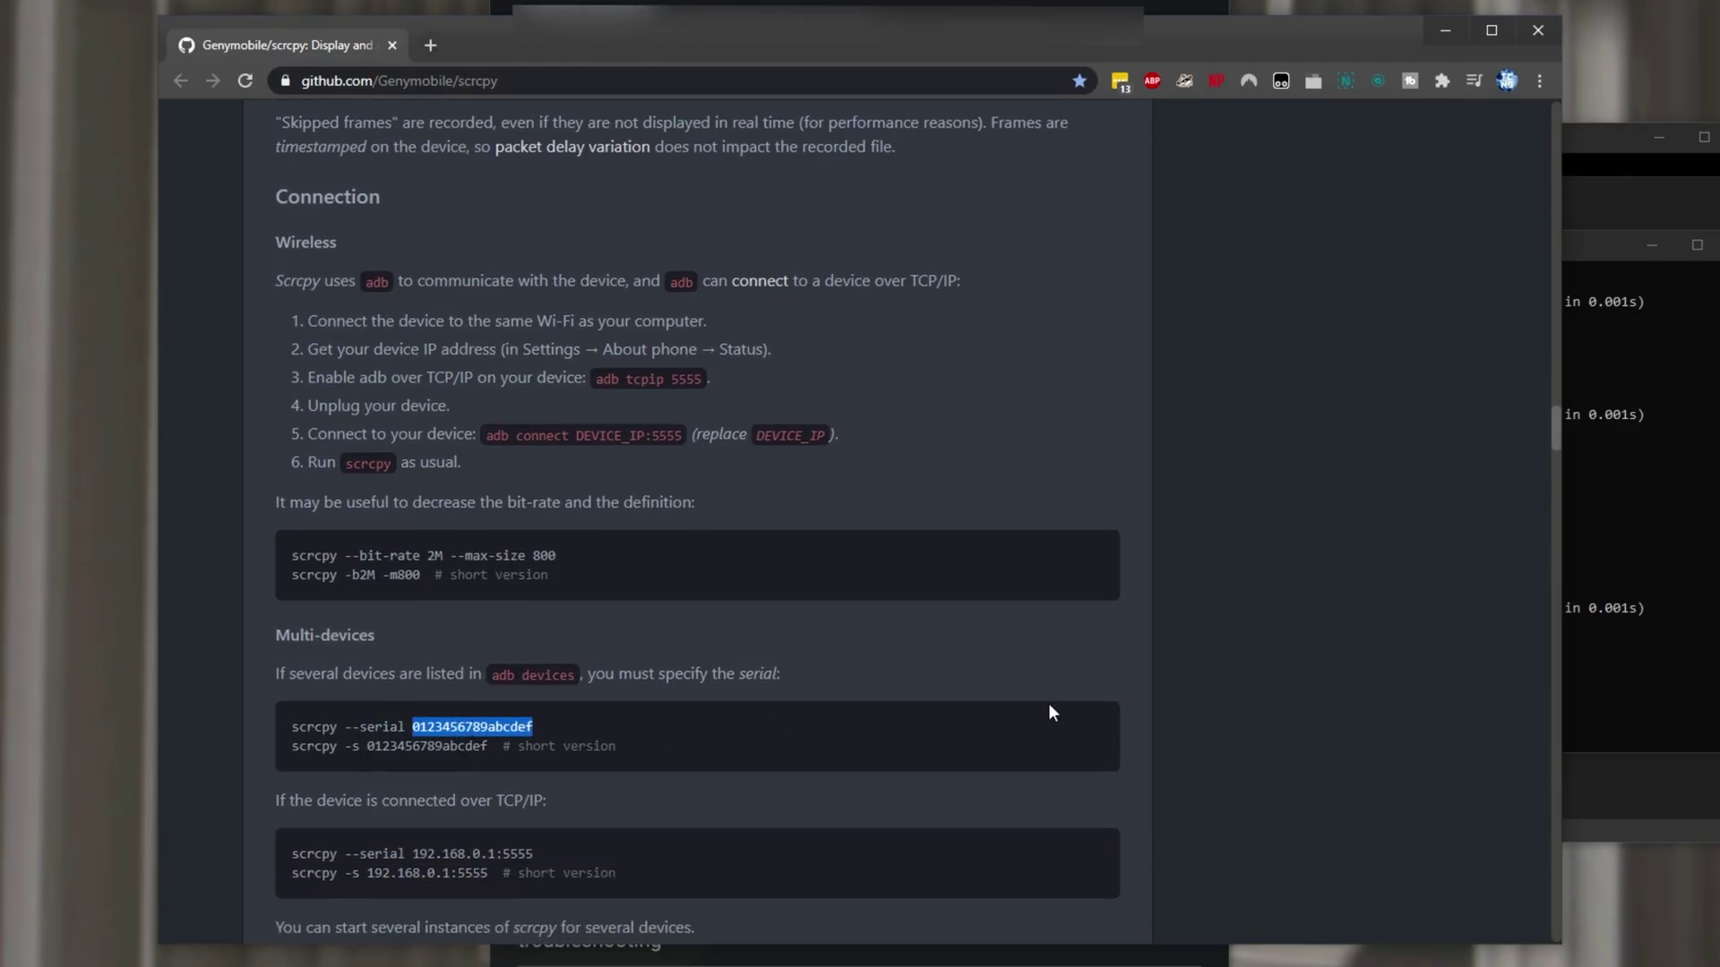
{"action": "triple_click", "coordinate": [337, 712]}
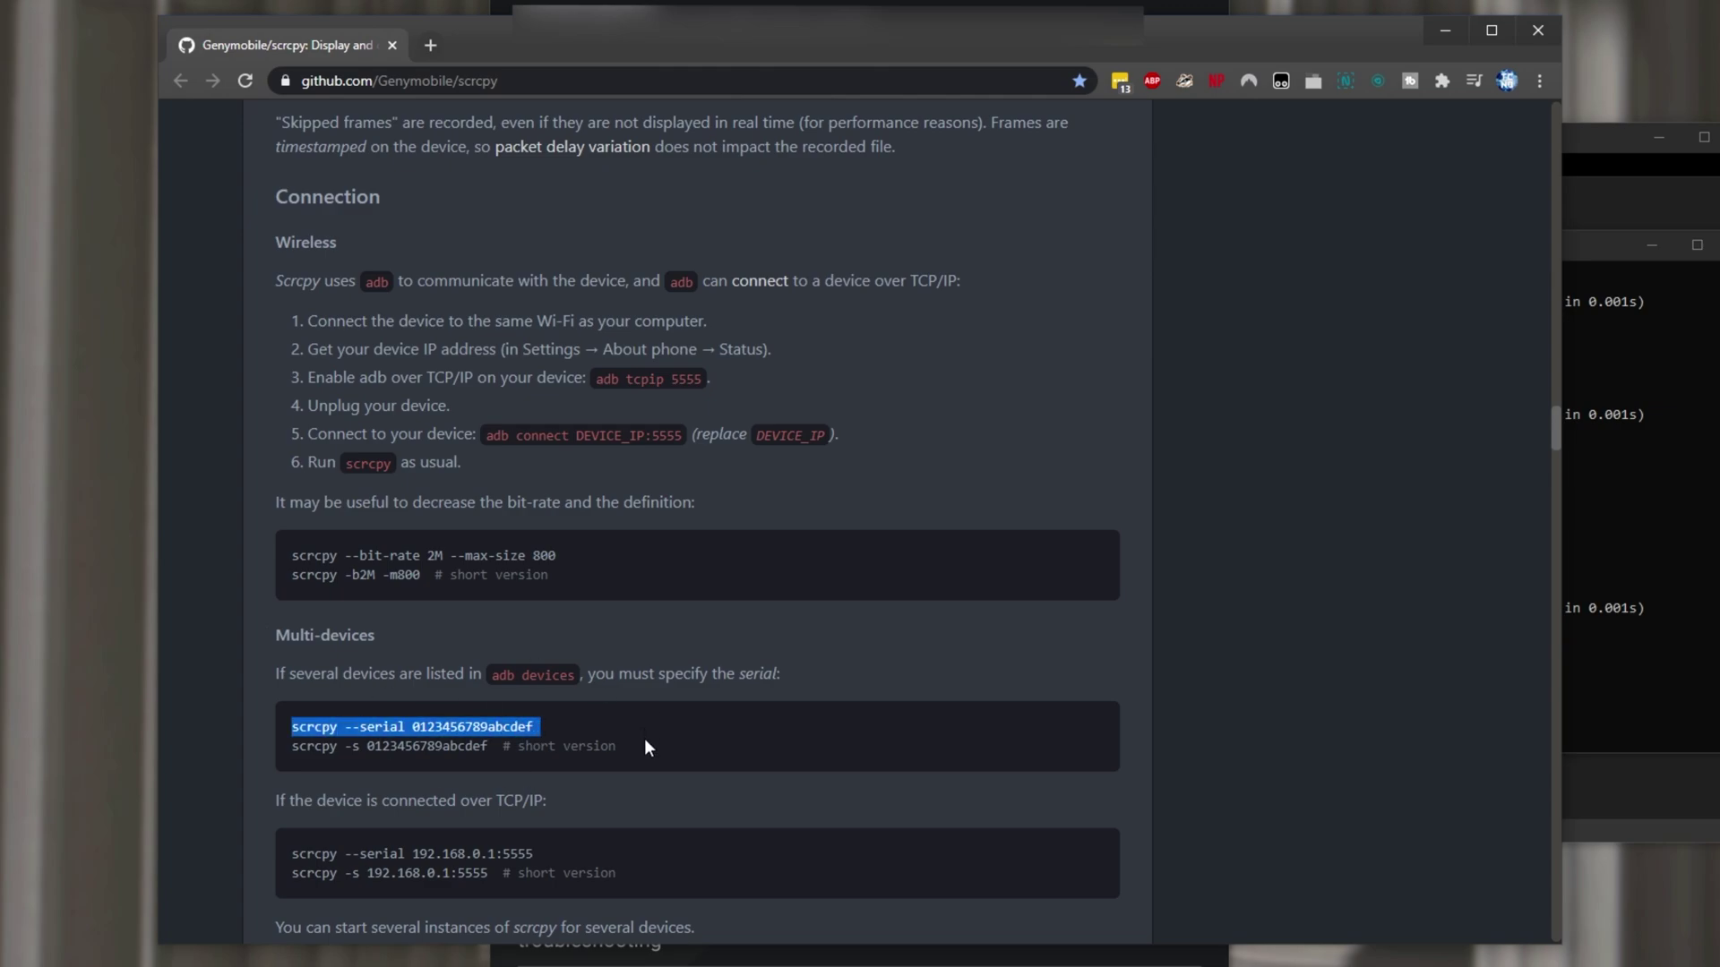
{"action": "double_click", "coordinate": [357, 464]}
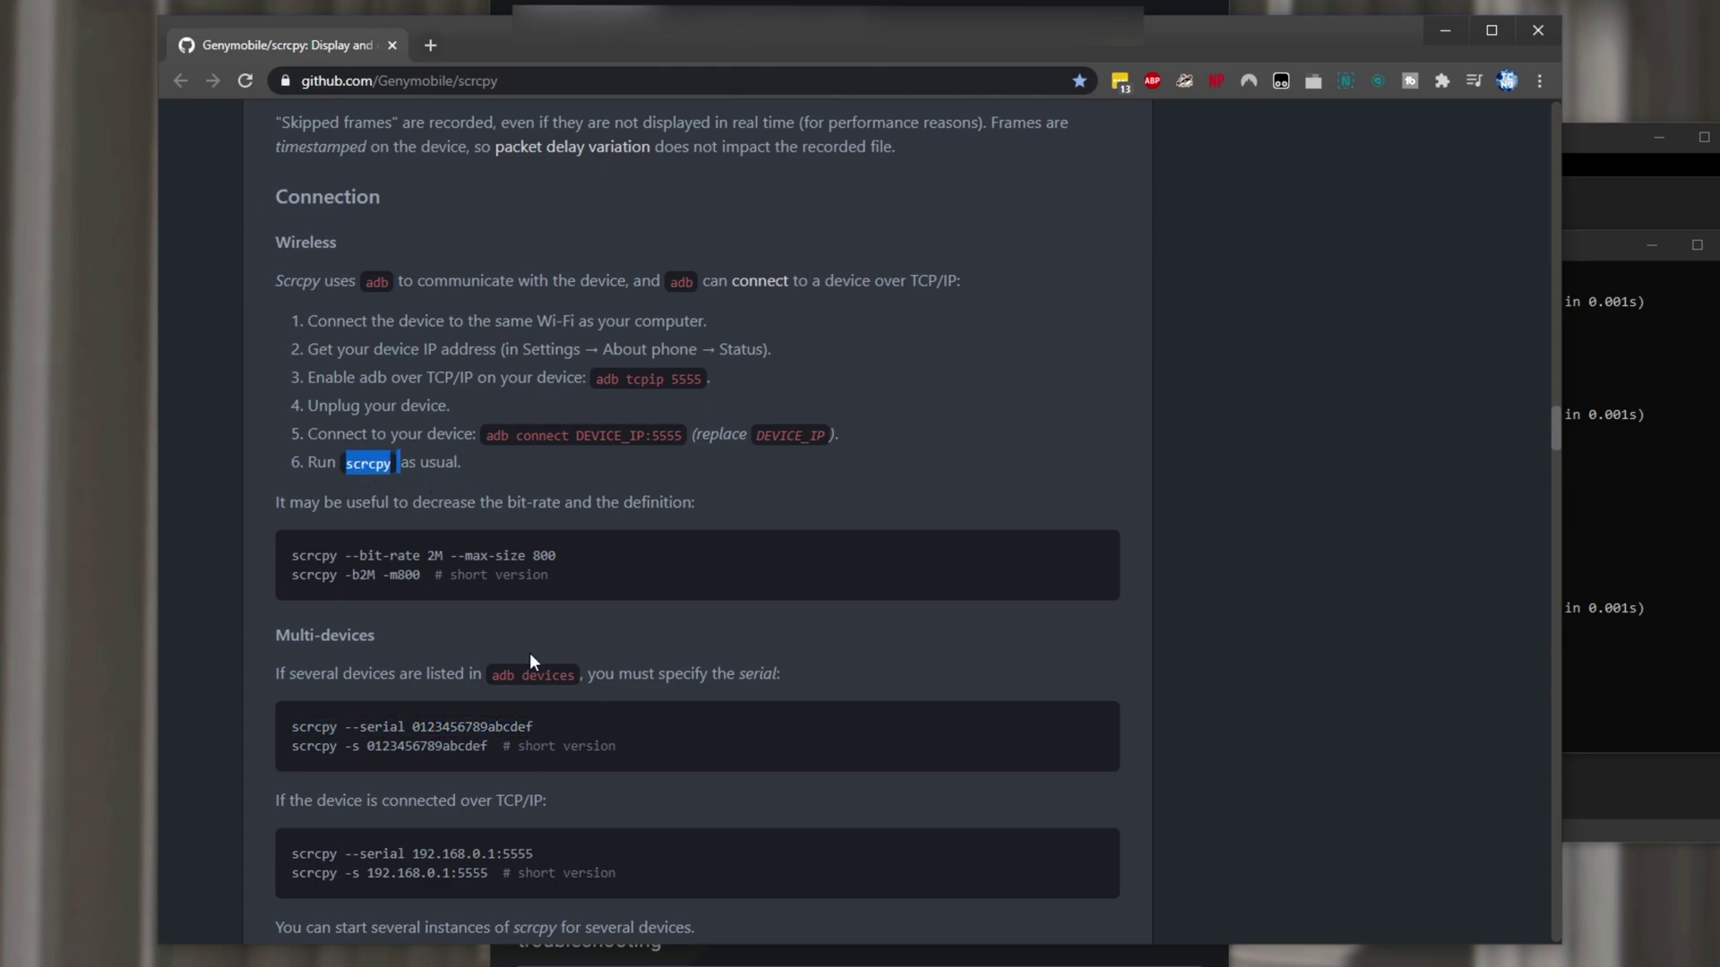
{"action": "left_click_drag", "start_coordinate": [430, 502], "coordinate": [670, 550]}
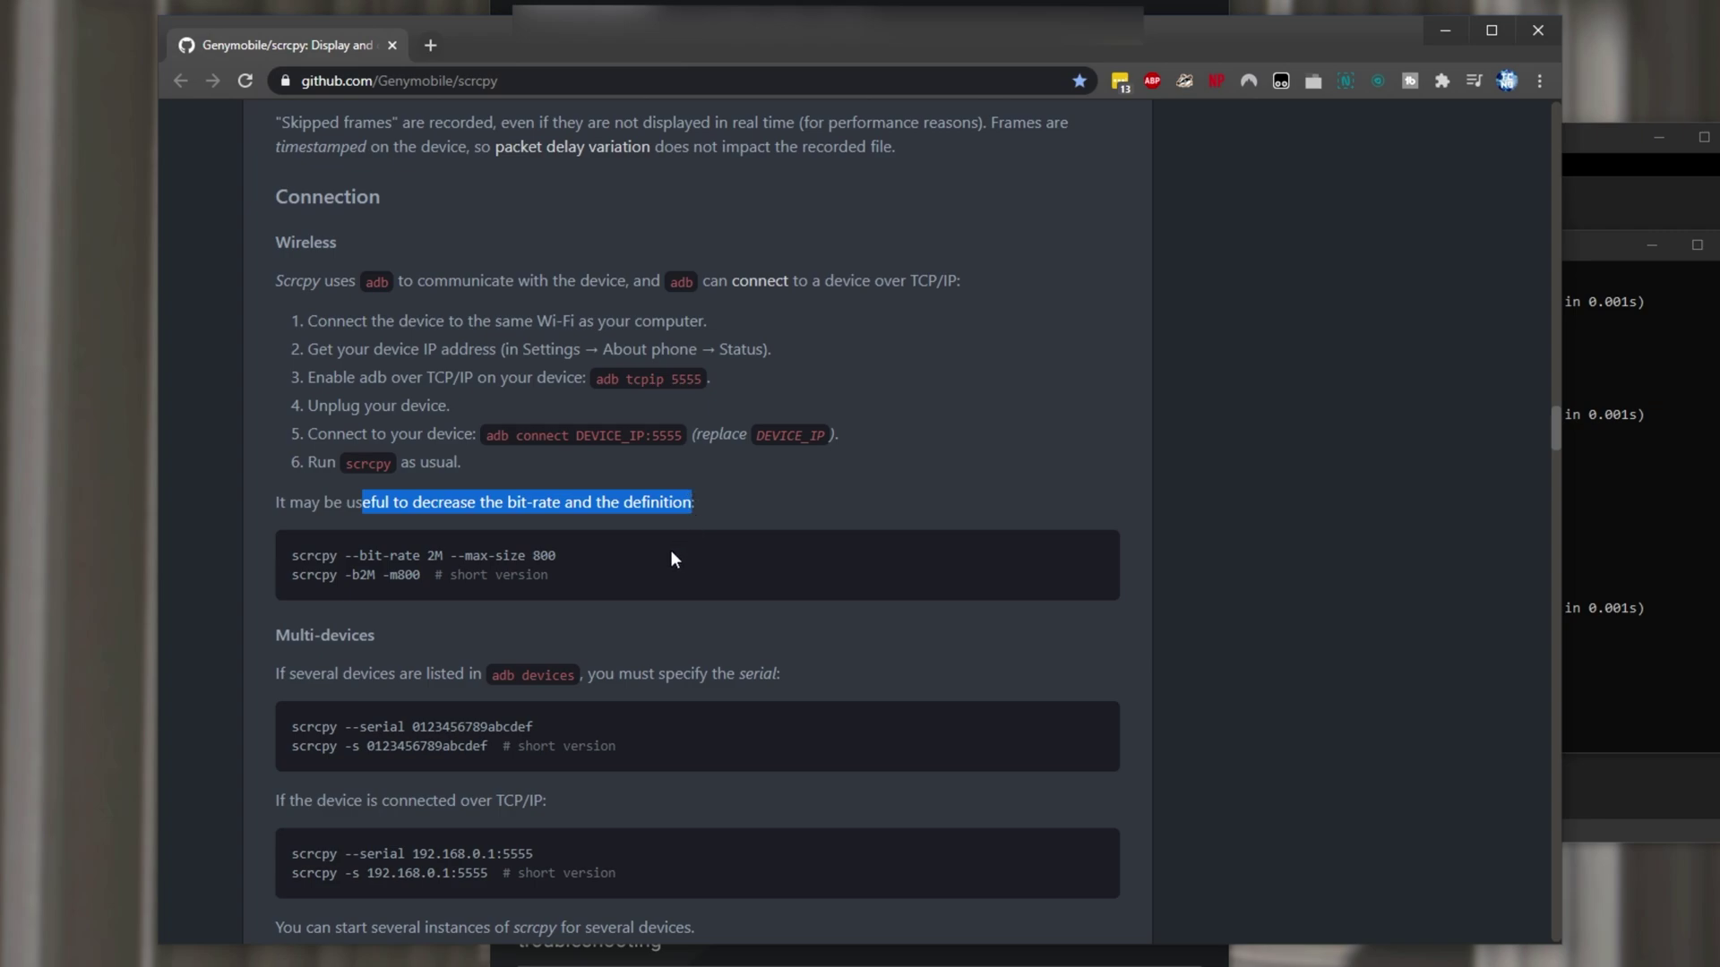
{"action": "left_click", "coordinate": [566, 569]}
{"action": "left_click_drag", "start_coordinate": [444, 555], "coordinate": [600, 551]}
{"action": "left_click", "coordinate": [641, 524]}
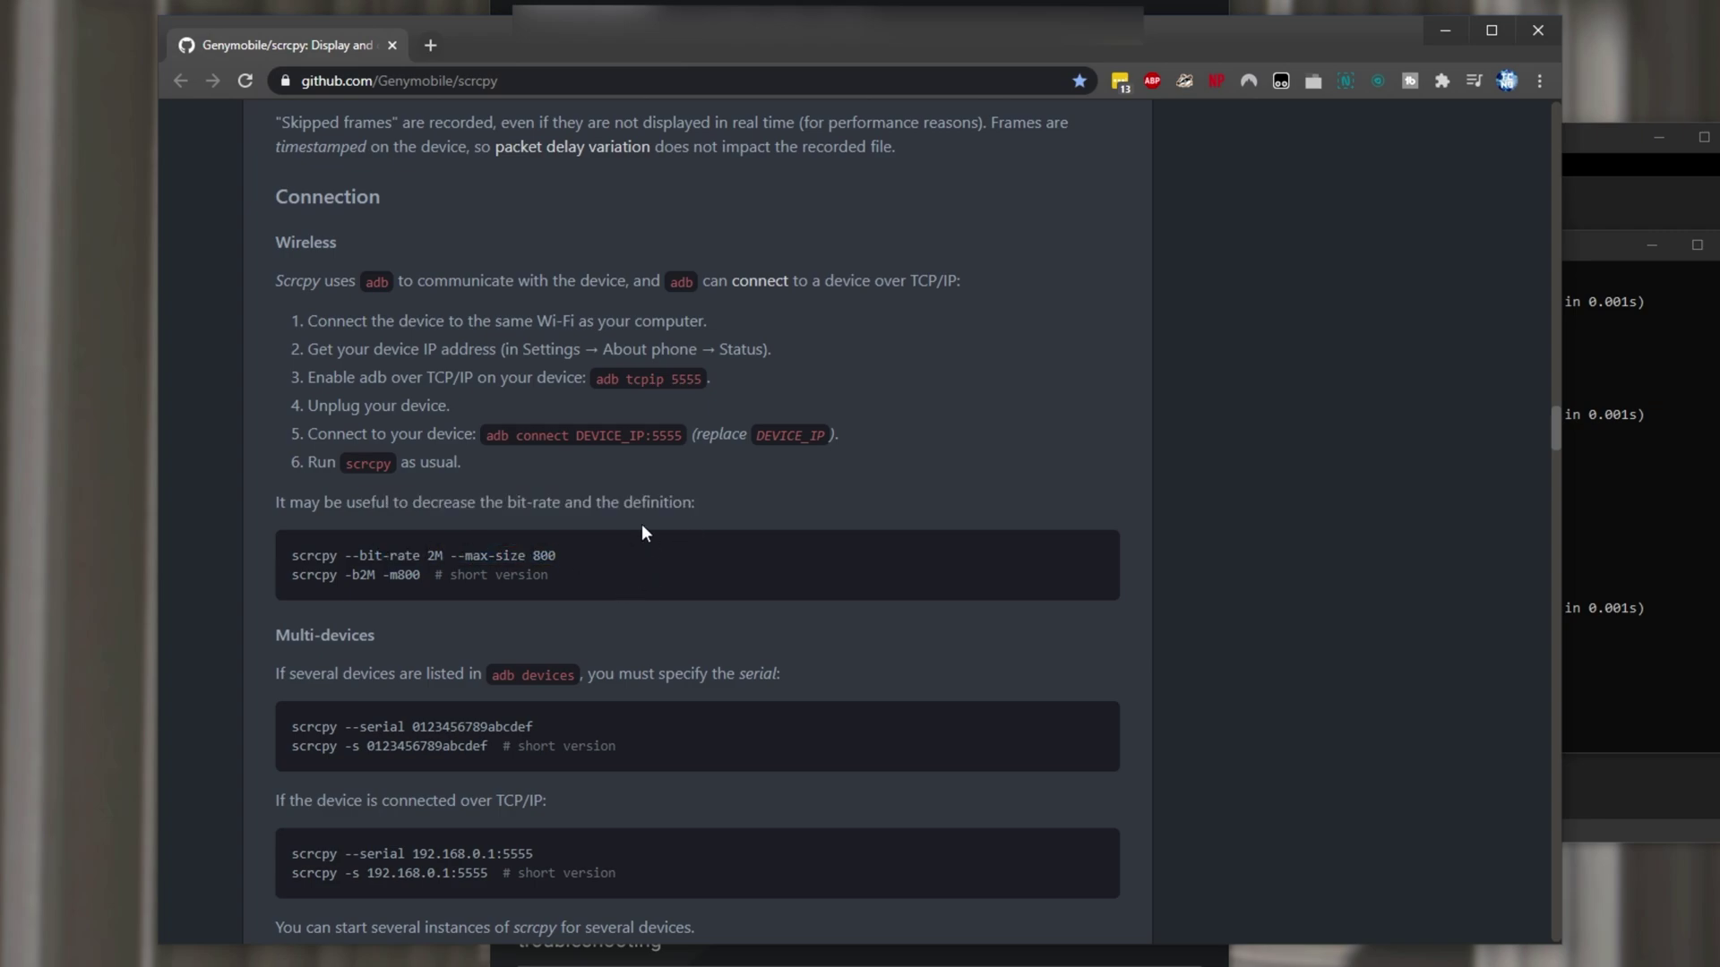
{"action": "scroll", "coordinate": [641, 524], "scroll_direction": "down", "scroll_amount": 1}
{"action": "scroll", "coordinate": [642, 529], "scroll_direction": "down", "scroll_amount": 5}
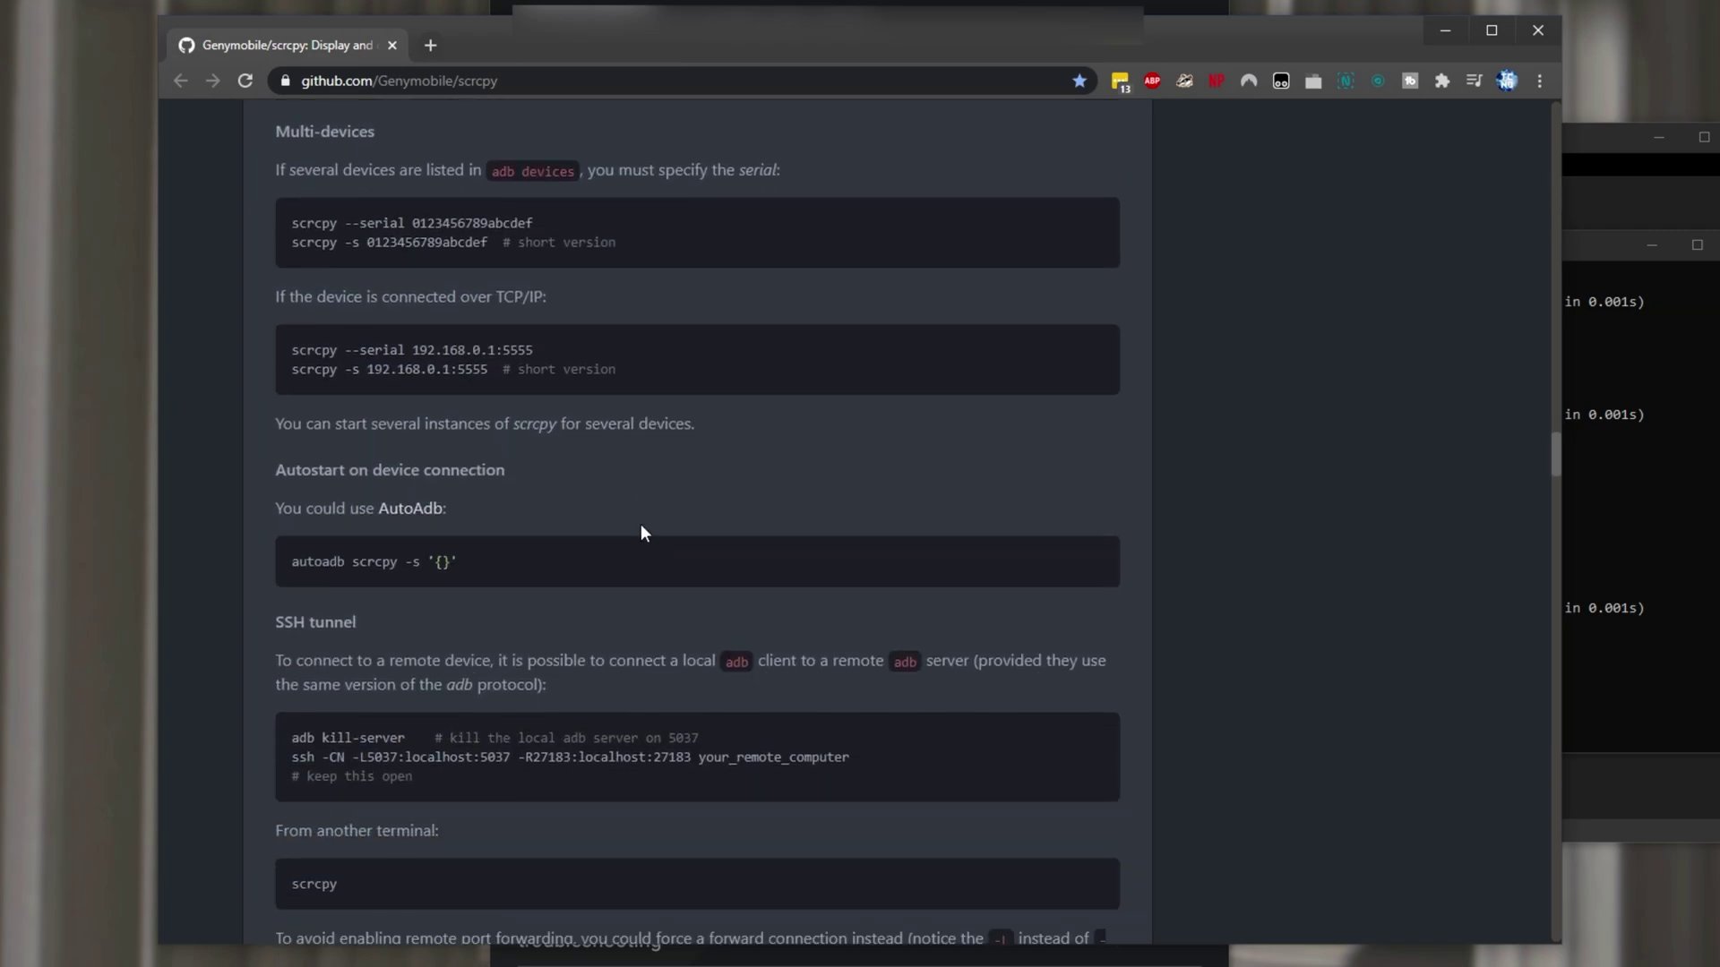
{"action": "scroll", "coordinate": [641, 534], "scroll_direction": "up", "scroll_amount": 4}
Bring the command window forward and run 'adb usb' to return adb to USB mode.
{"action": "left_click_drag", "start_coordinate": [1143, 40], "coordinate": [942, 40]}
{"action": "left_click_drag", "start_coordinate": [1483, 246], "coordinate": [1068, 234]}
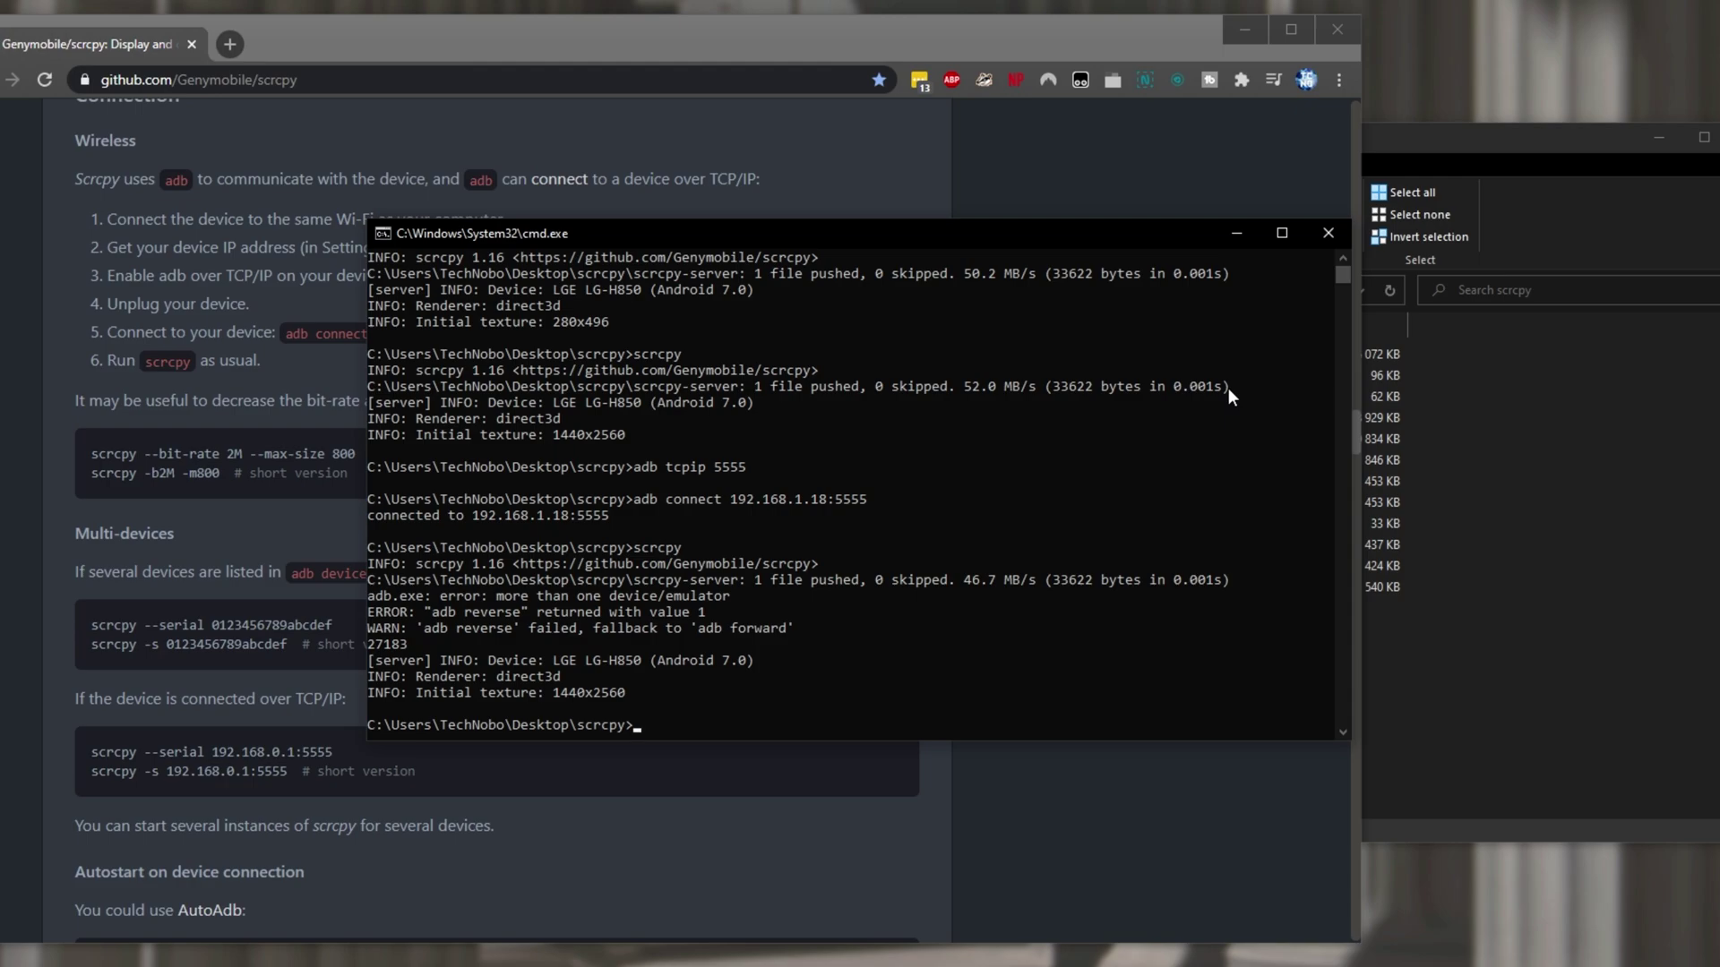
{"action": "type", "text": "adb usb"}
{"action": "key", "text": "Return"}
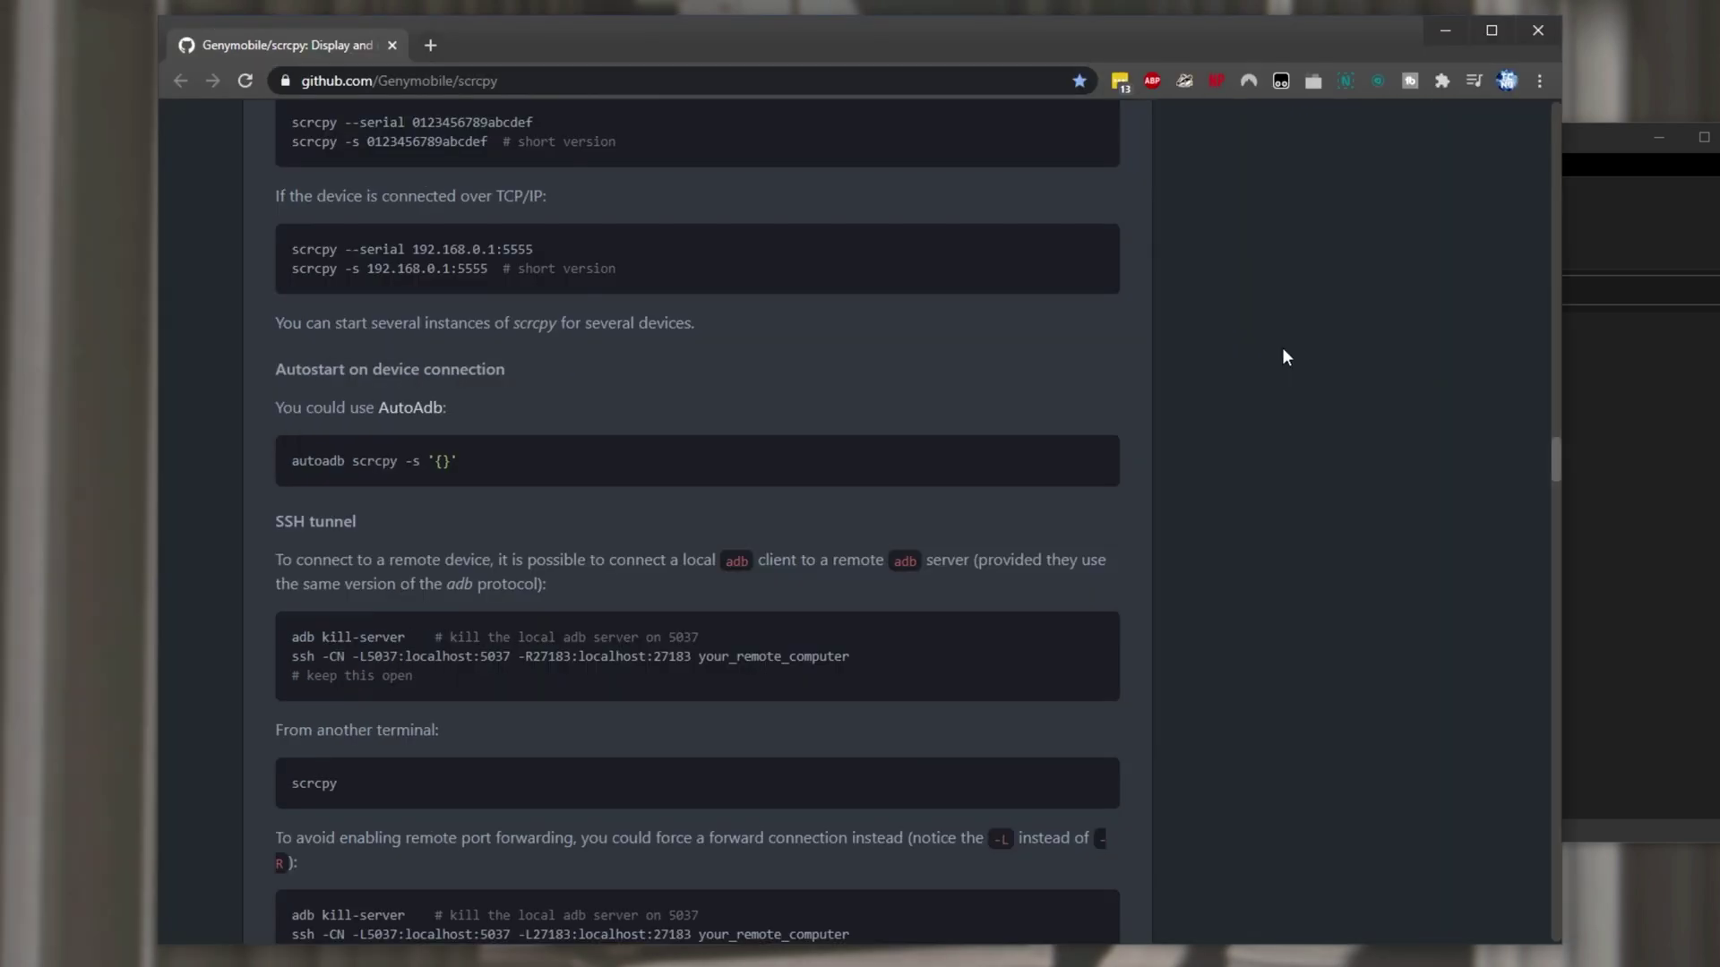
Review the README's Window configuration: title, Borderless, Always on top and Fullscreen options.
{"action": "scroll", "coordinate": [1283, 354], "scroll_direction": "up", "scroll_amount": 5}
{"action": "scroll", "coordinate": [1285, 360], "scroll_direction": "down", "scroll_amount": 5}
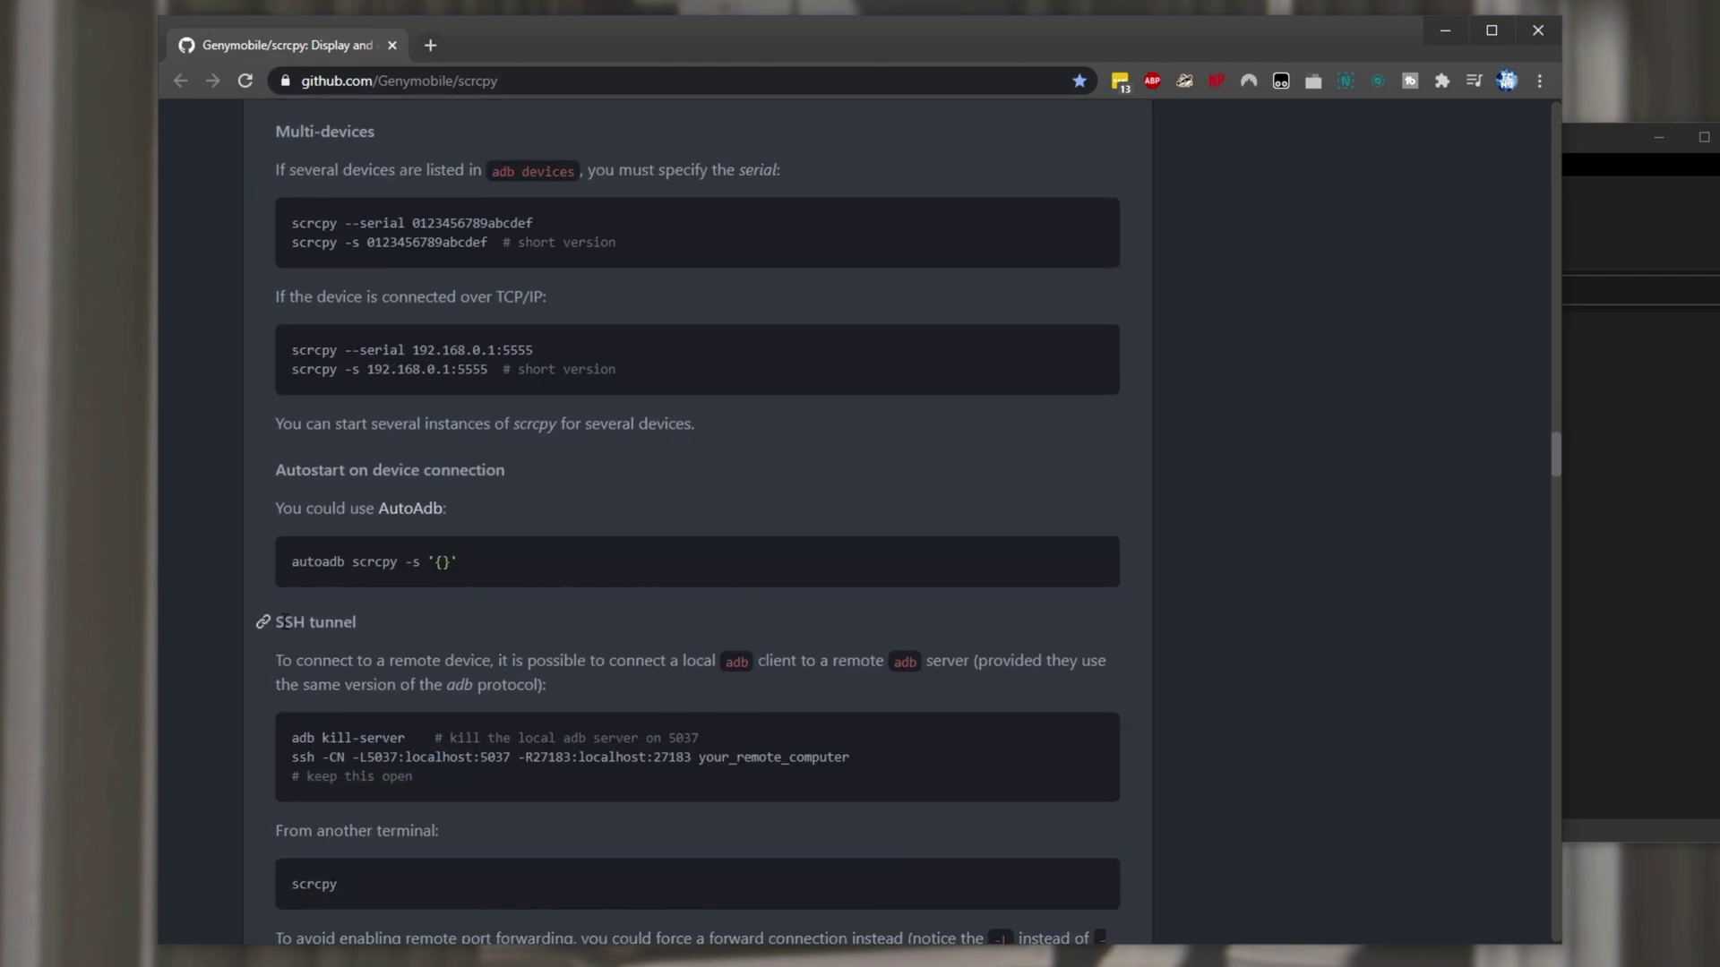
{"action": "left_click_drag", "start_coordinate": [275, 622], "coordinate": [357, 622]}
{"action": "scroll", "coordinate": [456, 486], "scroll_direction": "down", "scroll_amount": 10}
{"action": "left_click_drag", "start_coordinate": [371, 512], "coordinate": [782, 516]}
{"action": "left_click_drag", "start_coordinate": [612, 511], "coordinate": [548, 512]}
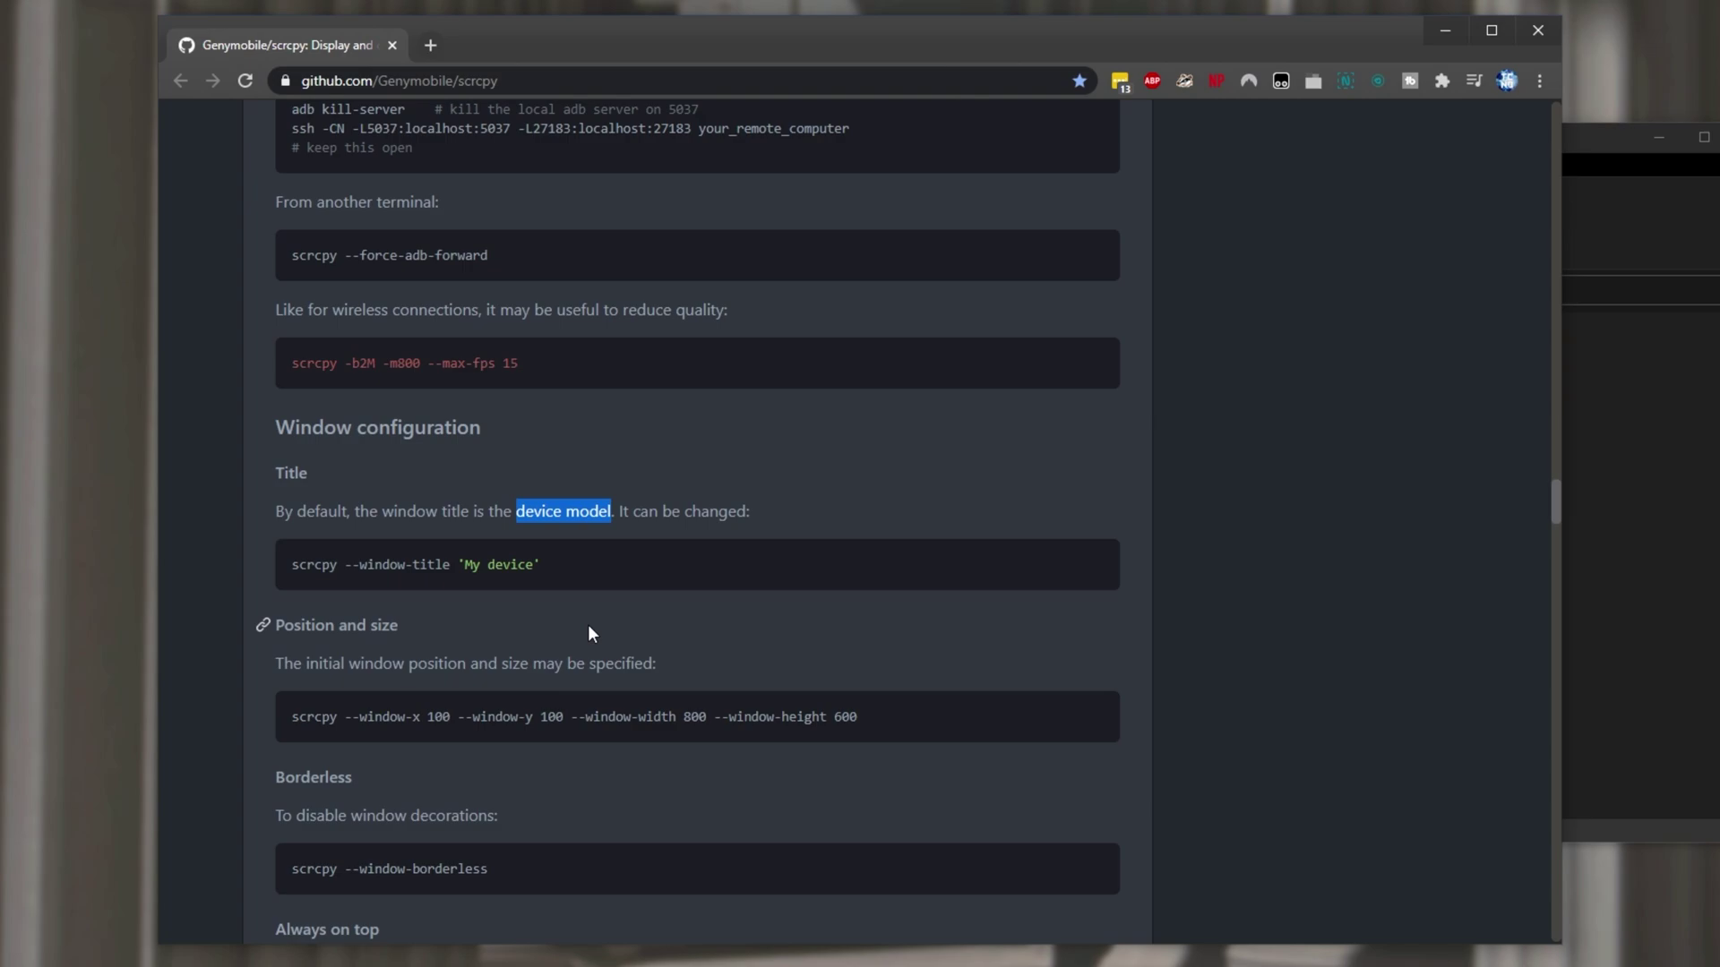
{"action": "scroll", "coordinate": [588, 625], "scroll_direction": "down", "scroll_amount": 2}
{"action": "left_click_drag", "start_coordinate": [302, 422], "coordinate": [399, 423]}
{"action": "left_click_drag", "start_coordinate": [274, 576], "coordinate": [353, 576]}
{"action": "scroll", "coordinate": [388, 705], "scroll_direction": "down", "scroll_amount": 2}
{"action": "left_click_drag", "start_coordinate": [274, 526], "coordinate": [381, 534]}
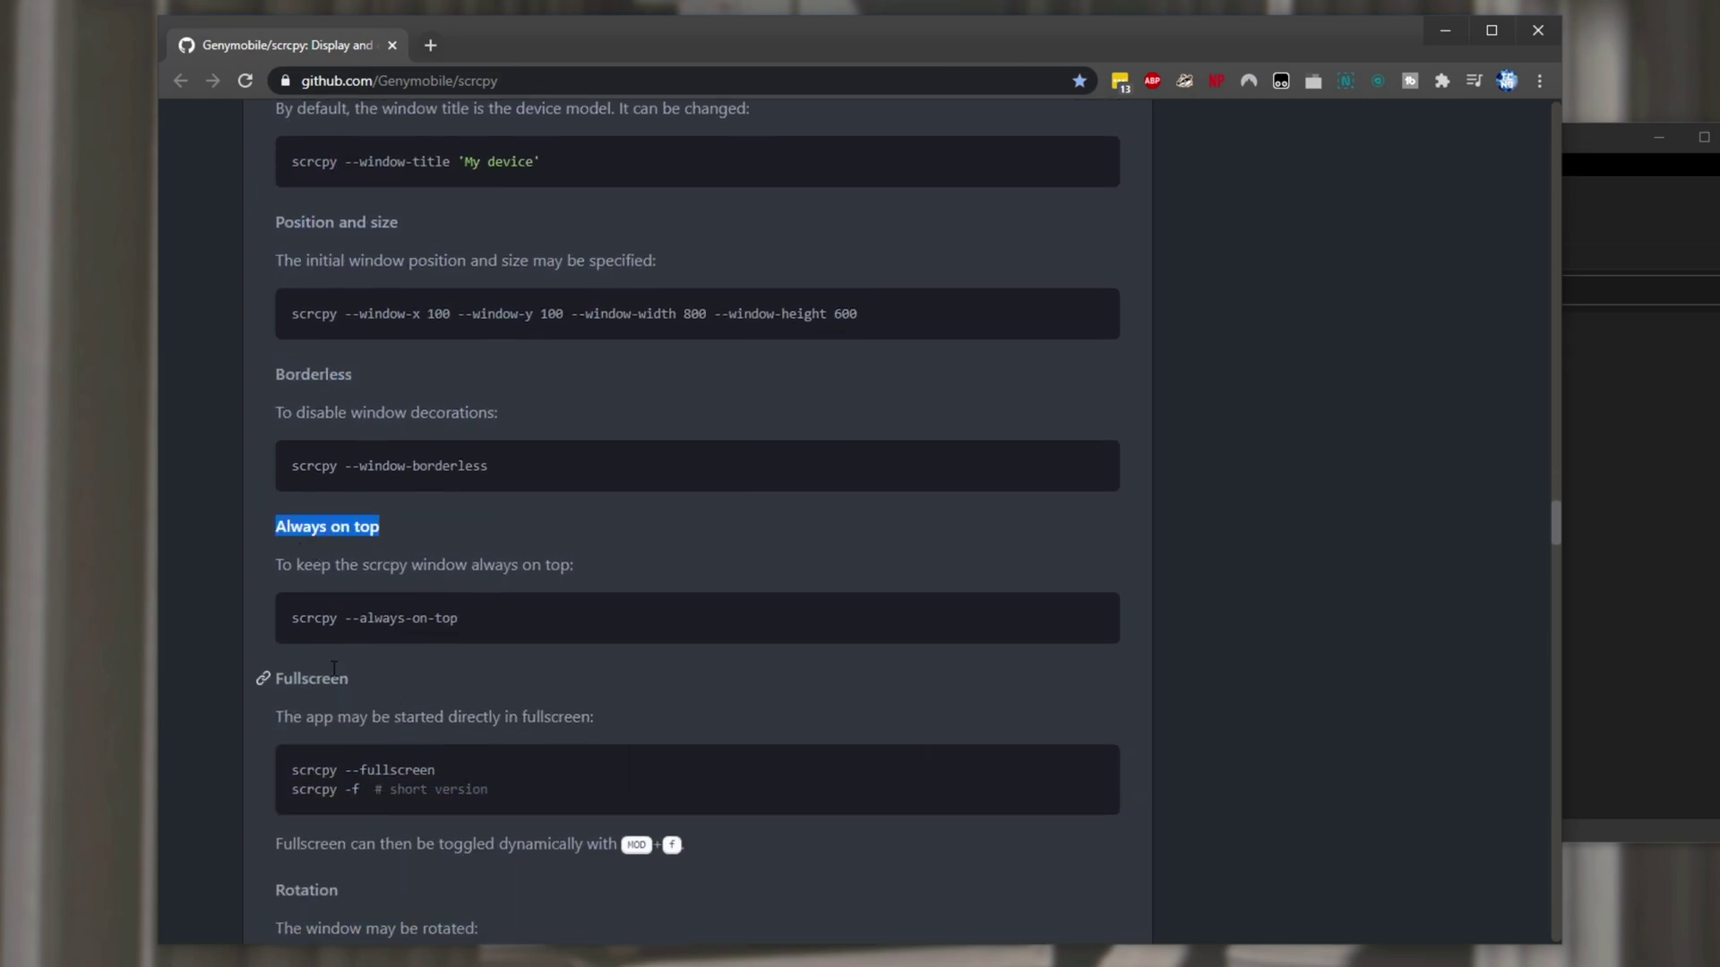
{"action": "left_click_drag", "start_coordinate": [274, 678], "coordinate": [350, 678]}
{"action": "scroll", "coordinate": [342, 713], "scroll_direction": "down", "scroll_amount": 5}
{"action": "scroll", "coordinate": [343, 713], "scroll_direction": "up", "scroll_amount": 1}
Read on through Rotation, Other mirroring options, Copy-paste and File drop to Shortcuts.
{"action": "left_click_drag", "start_coordinate": [435, 479], "coordinate": [309, 410]}
{"action": "scroll", "coordinate": [374, 556], "scroll_direction": "down", "scroll_amount": 7}
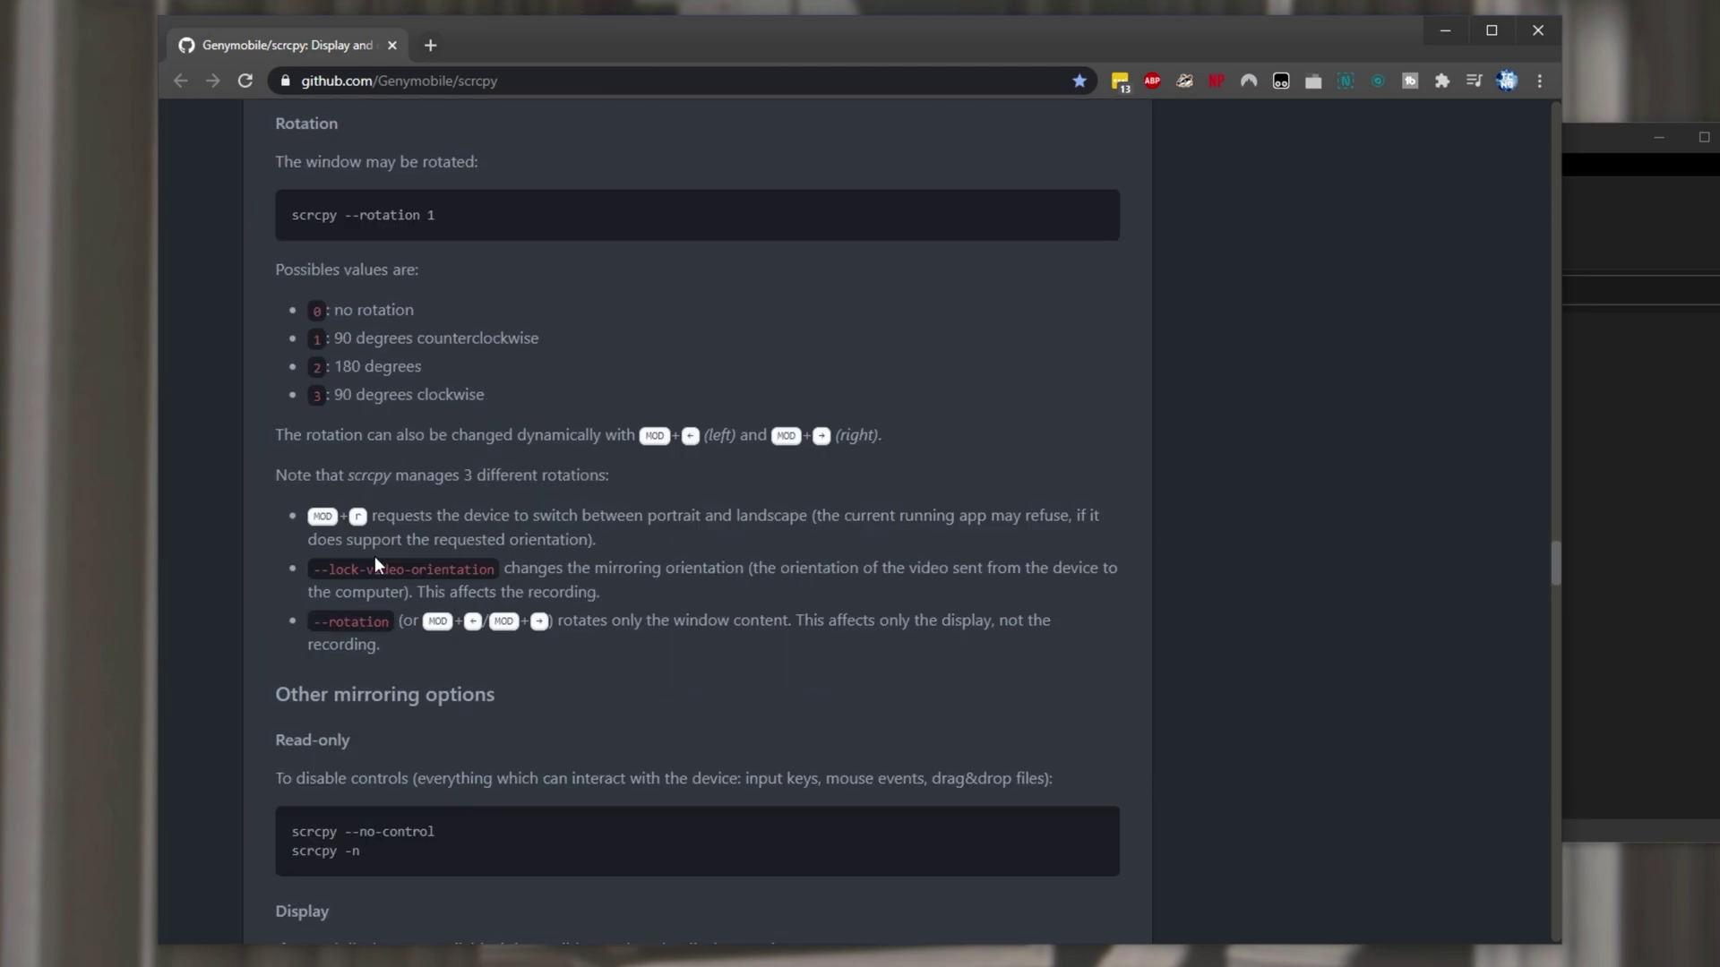
{"action": "left_click_drag", "start_coordinate": [435, 390], "coordinate": [346, 383]}
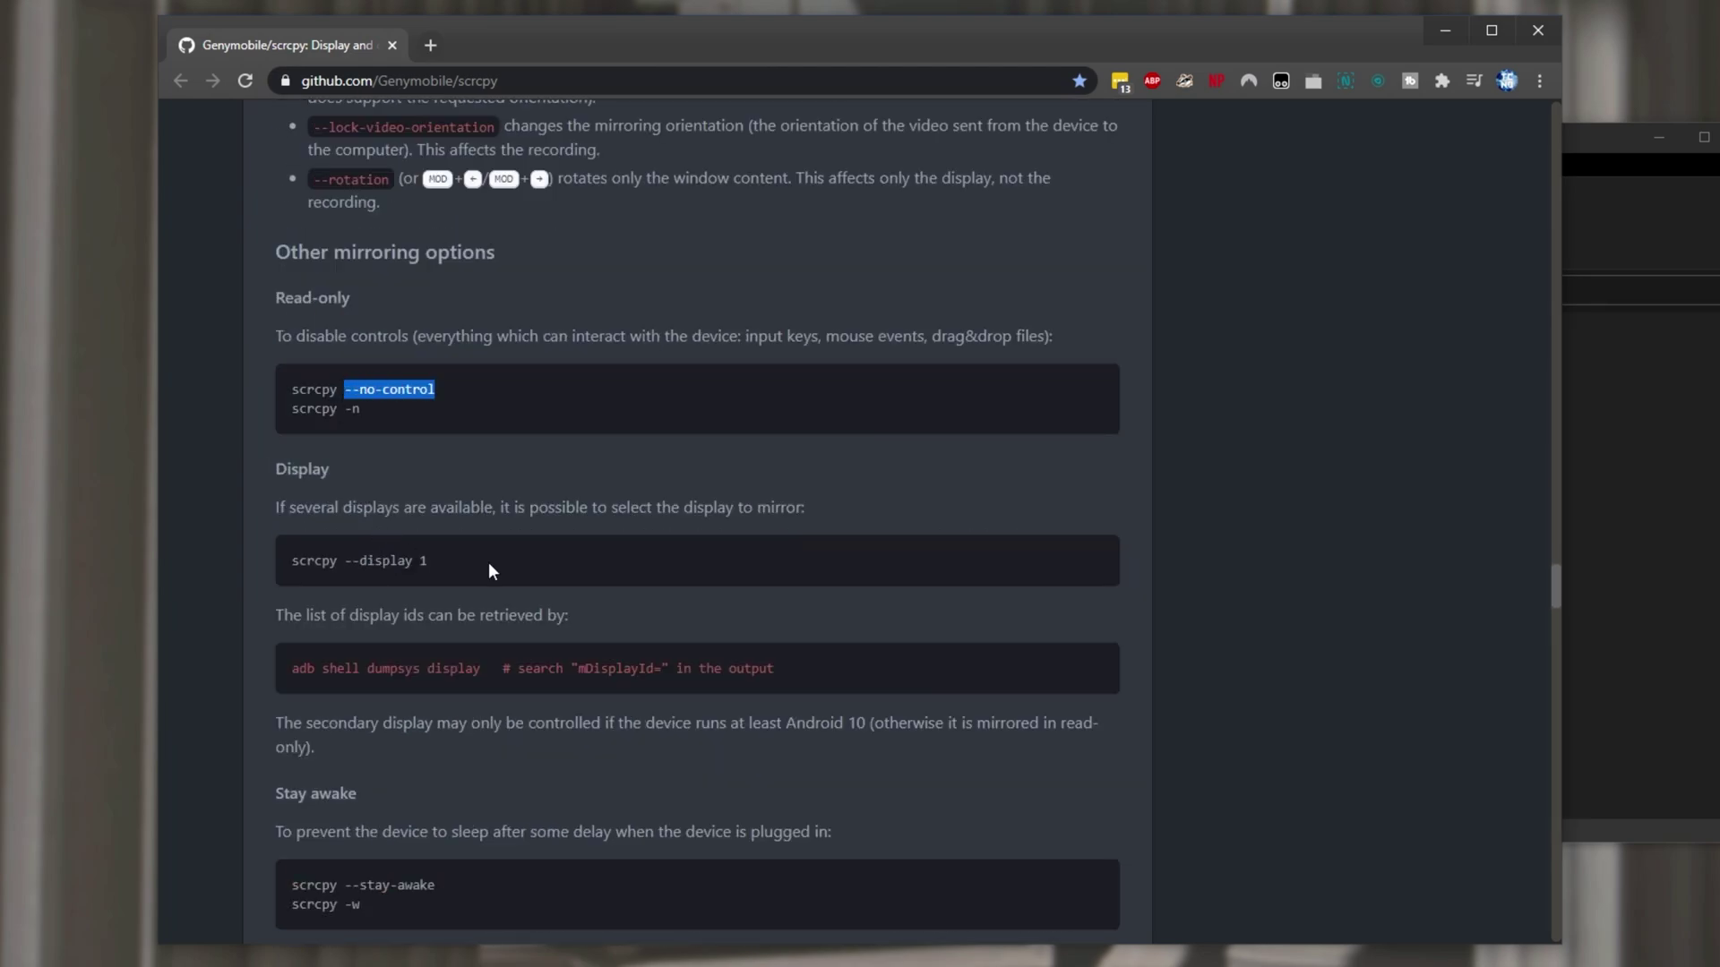
{"action": "scroll", "coordinate": [561, 582], "scroll_direction": "down", "scroll_amount": 2}
{"action": "left_click_drag", "start_coordinate": [446, 372], "coordinate": [374, 446]}
{"action": "scroll", "coordinate": [458, 522], "scroll_direction": "down", "scroll_amount": 2}
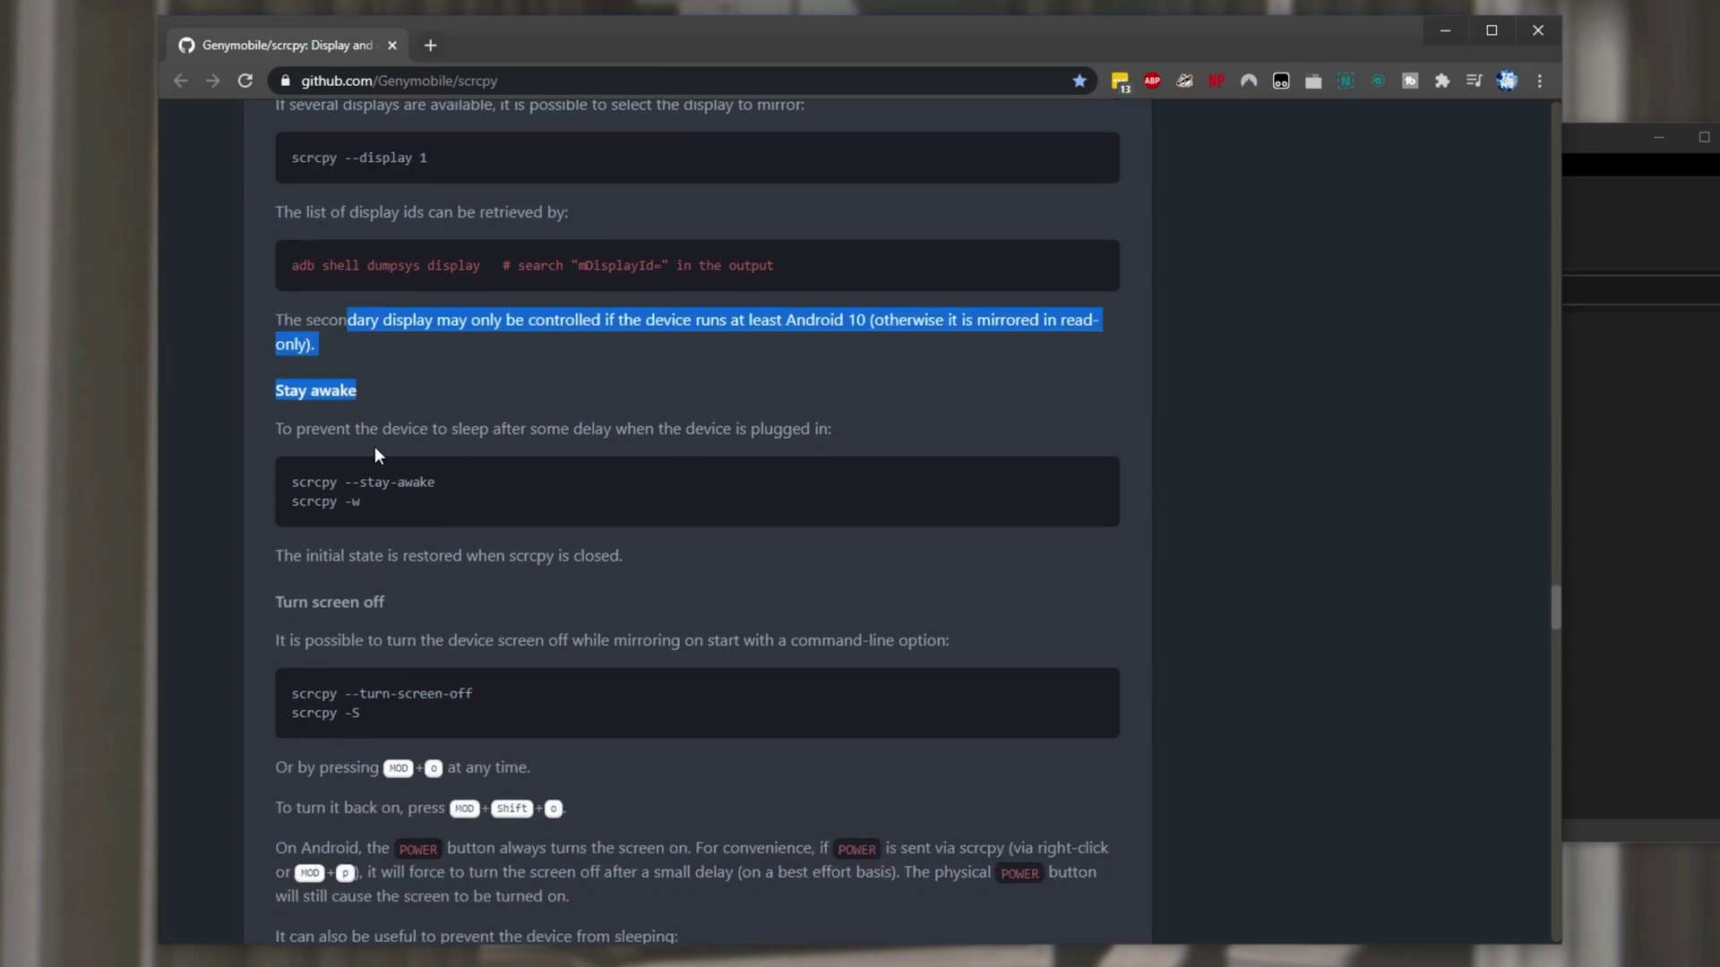
{"action": "left_click_drag", "start_coordinate": [367, 604], "coordinate": [493, 644]}
{"action": "scroll", "coordinate": [392, 665], "scroll_direction": "down", "scroll_amount": 4}
{"action": "scroll", "coordinate": [392, 665], "scroll_direction": "down", "scroll_amount": 7}
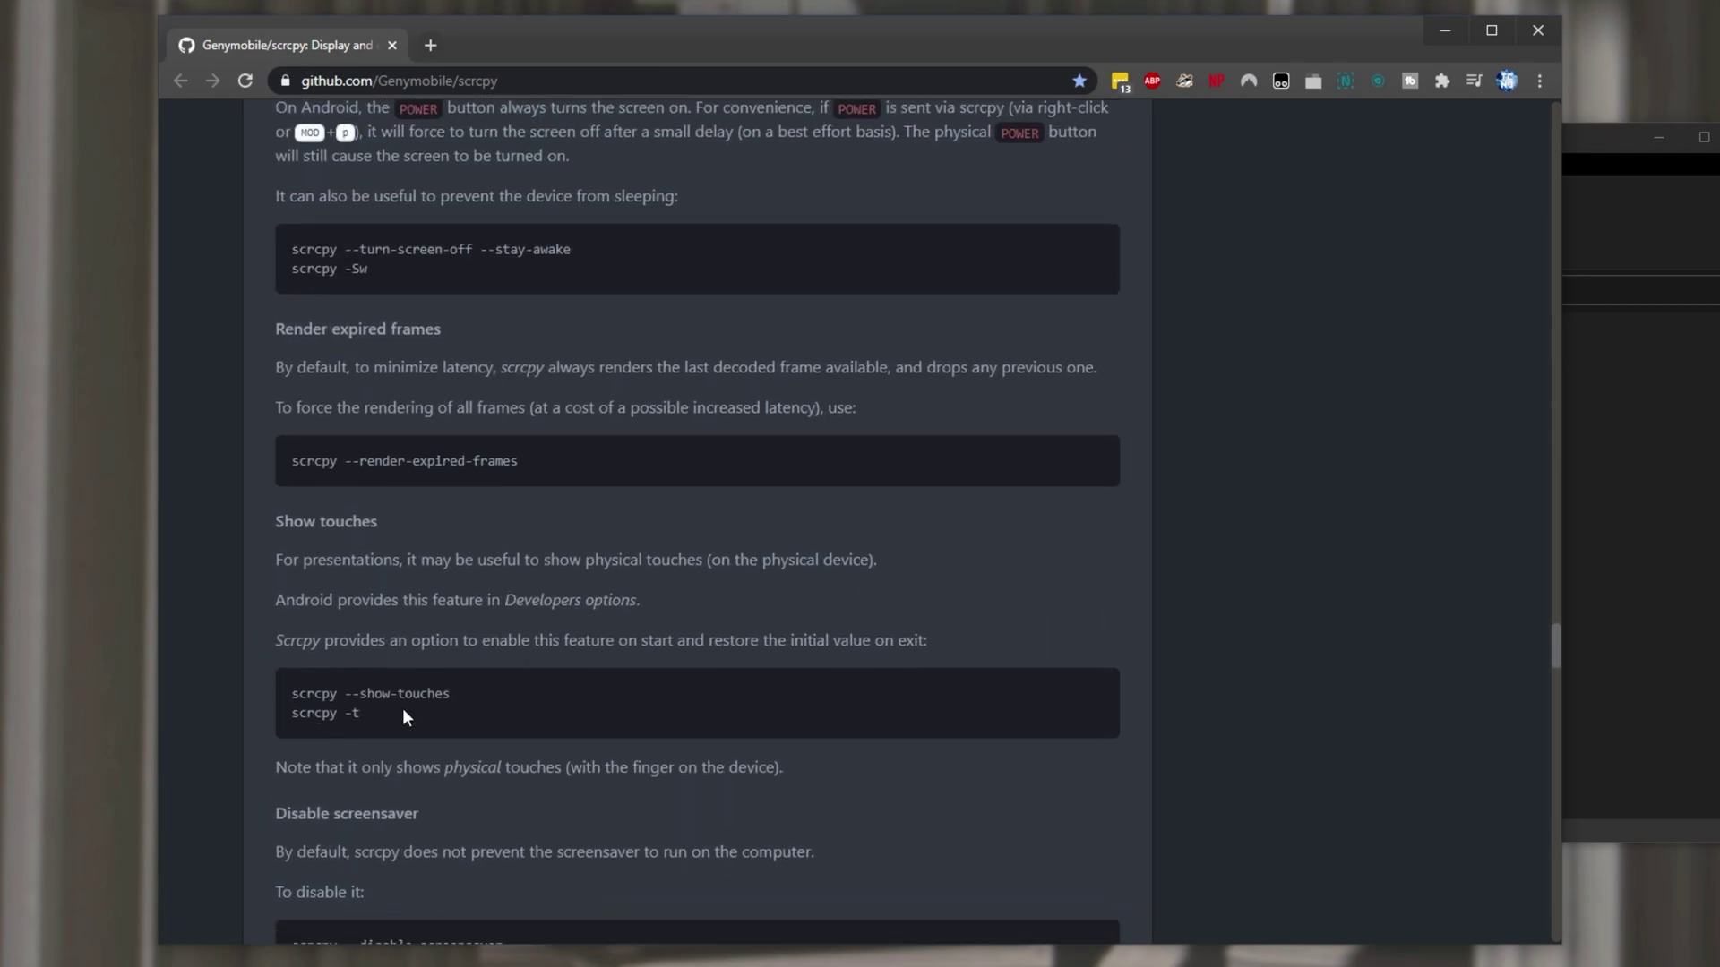
{"action": "scroll", "coordinate": [441, 582], "scroll_direction": "down", "scroll_amount": 9}
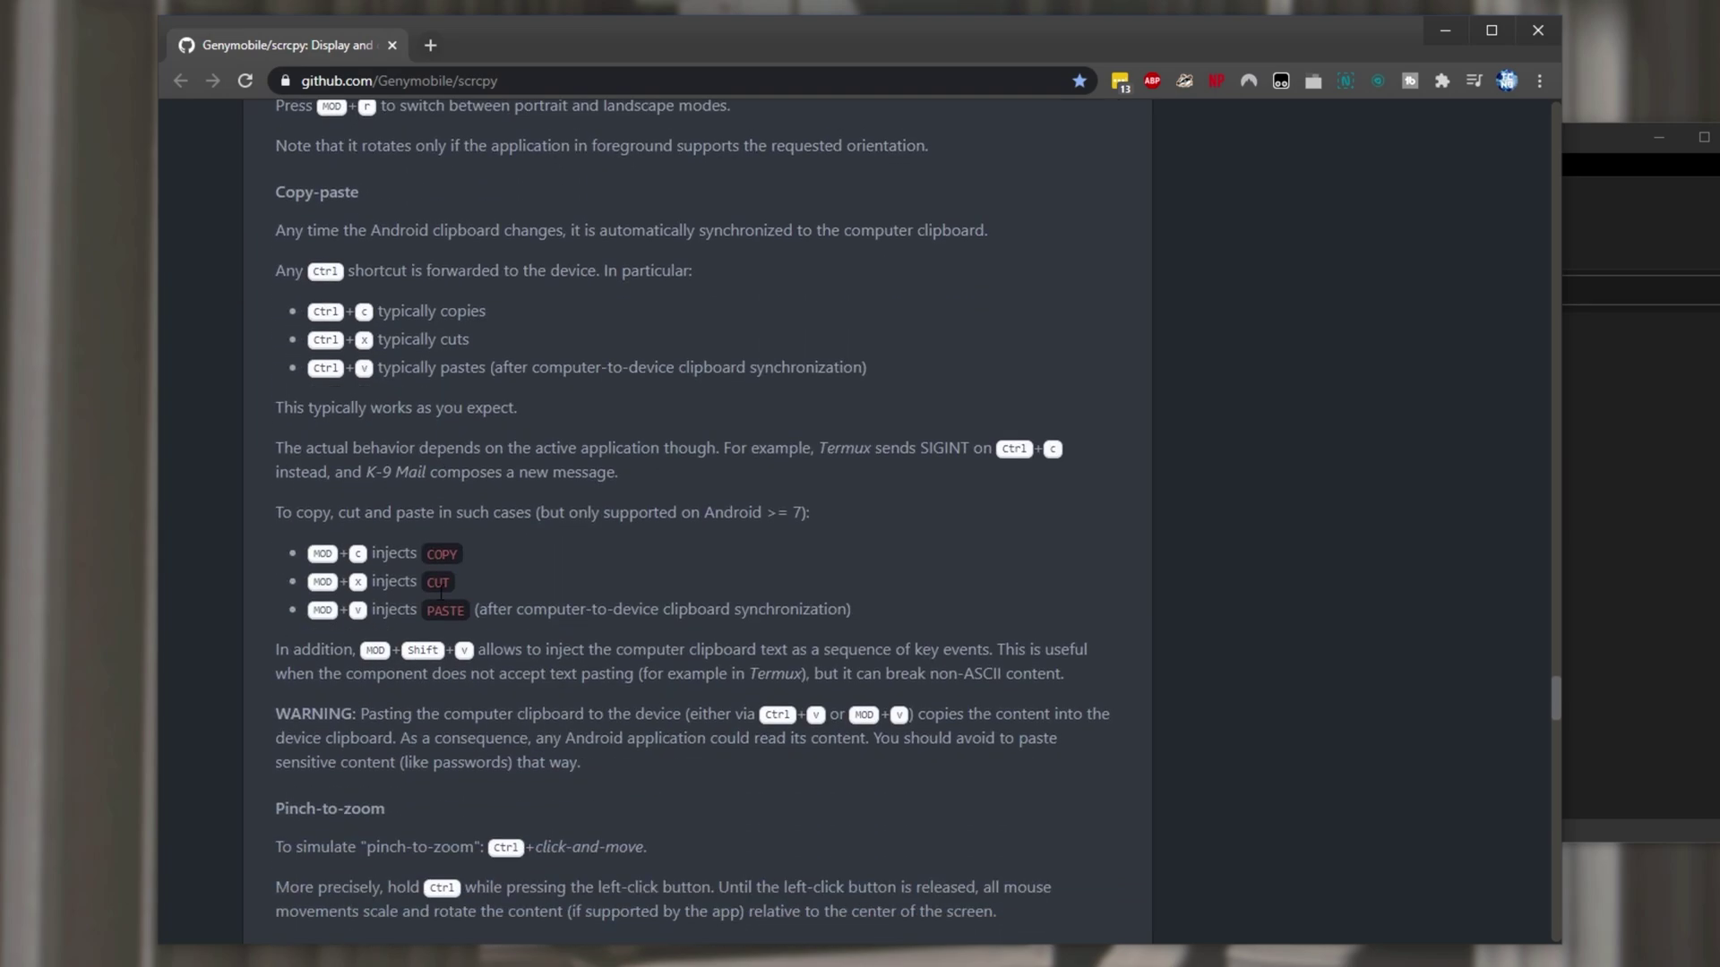
{"action": "scroll", "coordinate": [825, 572], "scroll_direction": "up", "scroll_amount": 3}
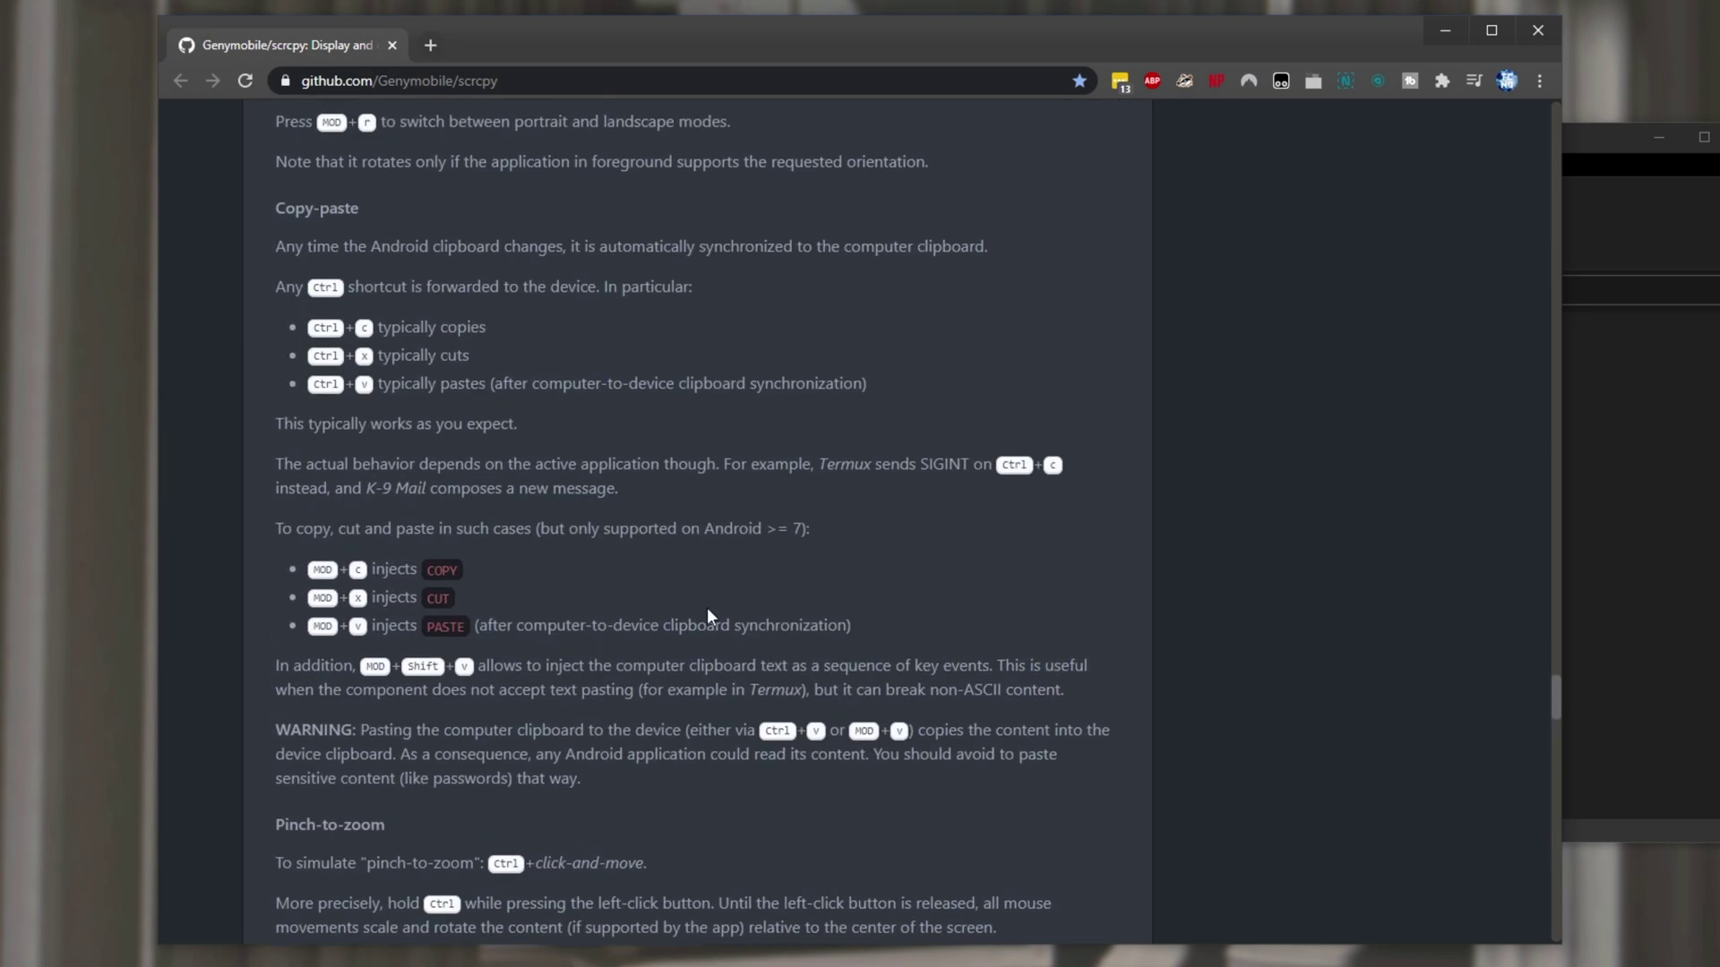
{"action": "scroll", "coordinate": [735, 476], "scroll_direction": "down", "scroll_amount": 11}
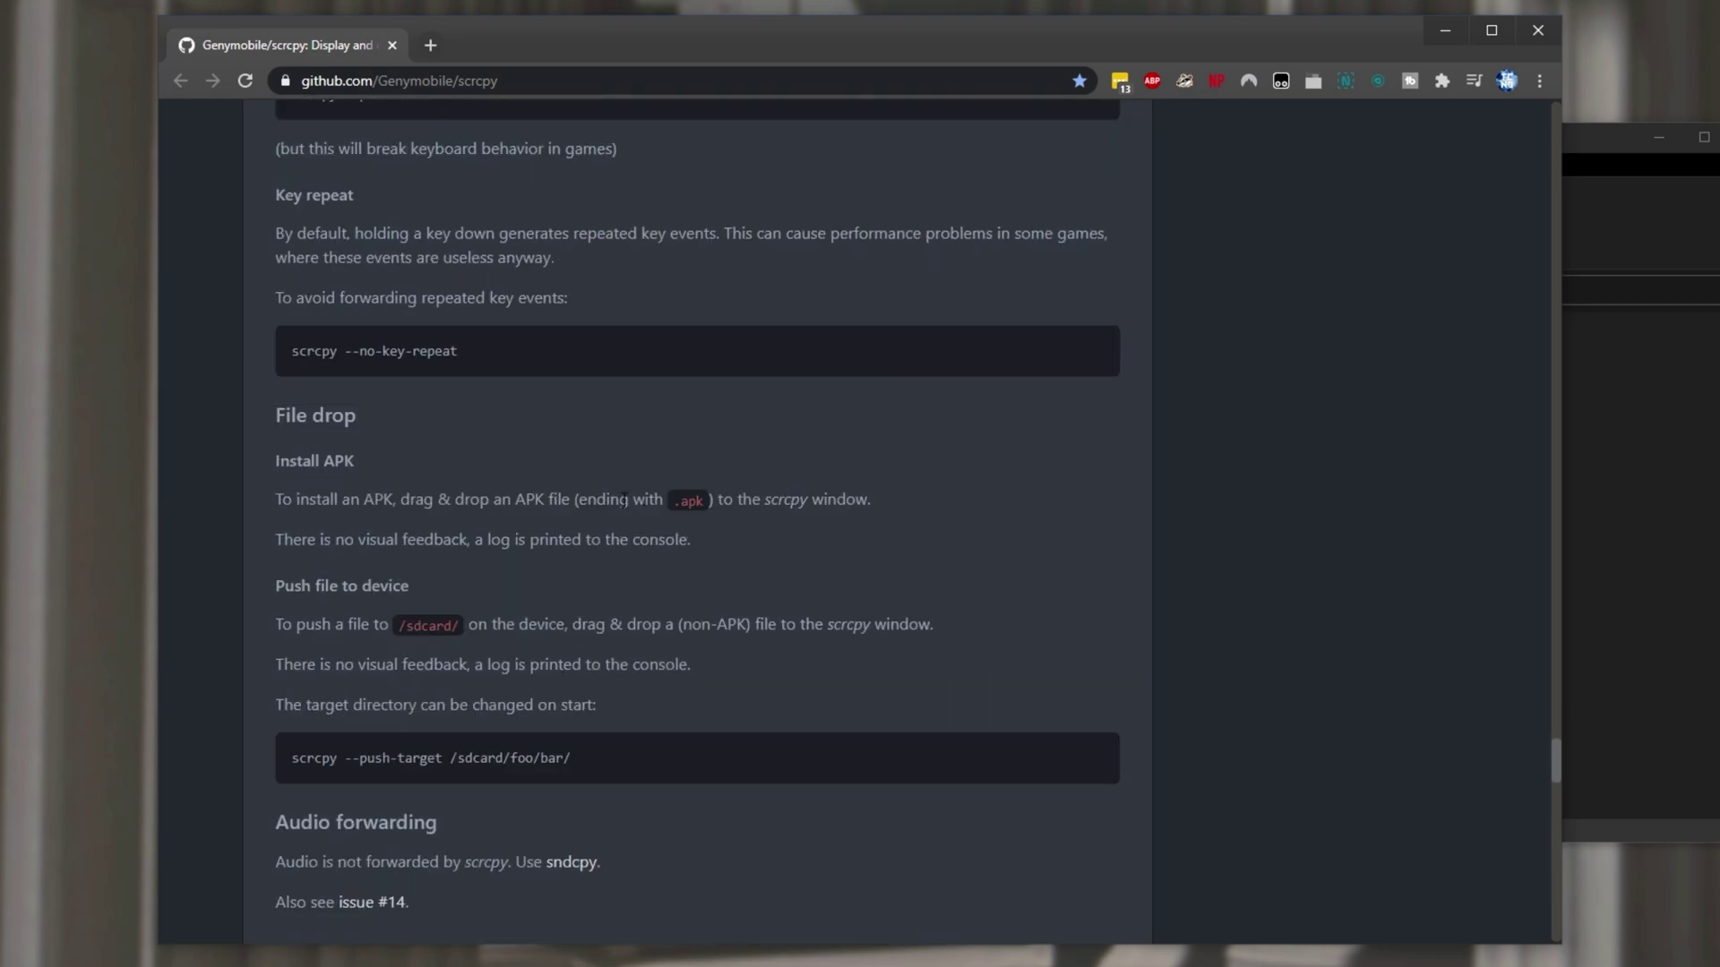
{"action": "scroll", "coordinate": [517, 471], "scroll_direction": "down", "scroll_amount": 2}
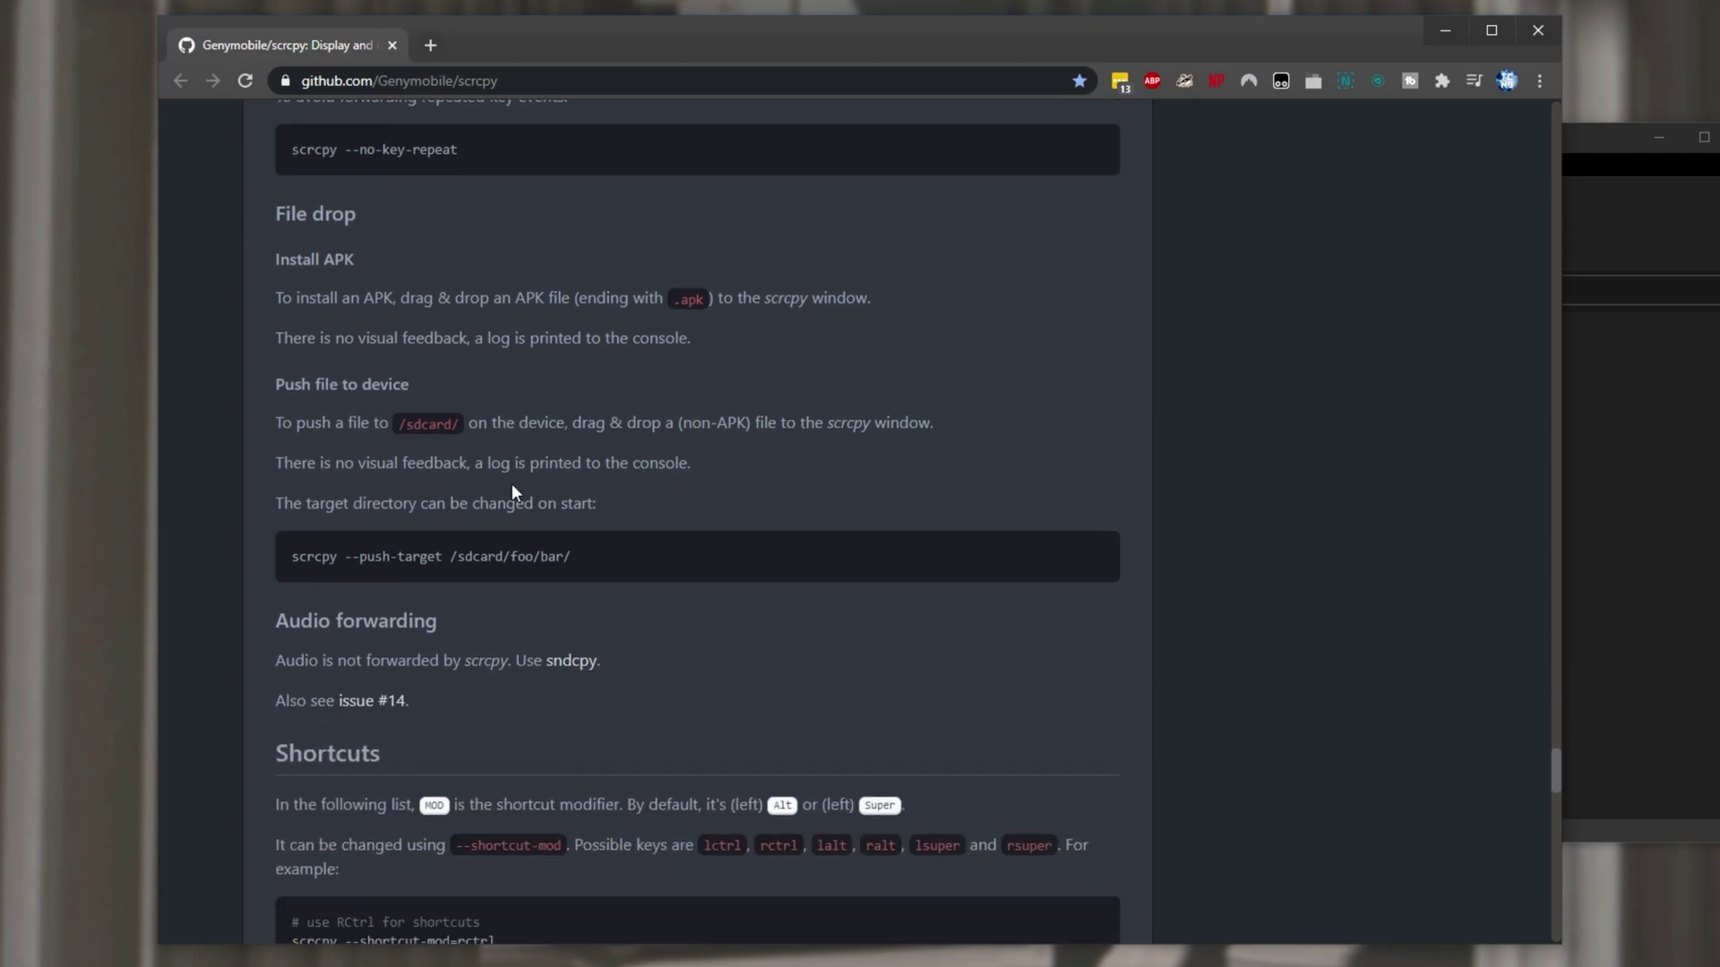
{"action": "scroll", "coordinate": [504, 439], "scroll_direction": "down", "scroll_amount": 11}
{"action": "scroll", "coordinate": [1385, 272], "scroll_direction": "up", "scroll_amount": 1}
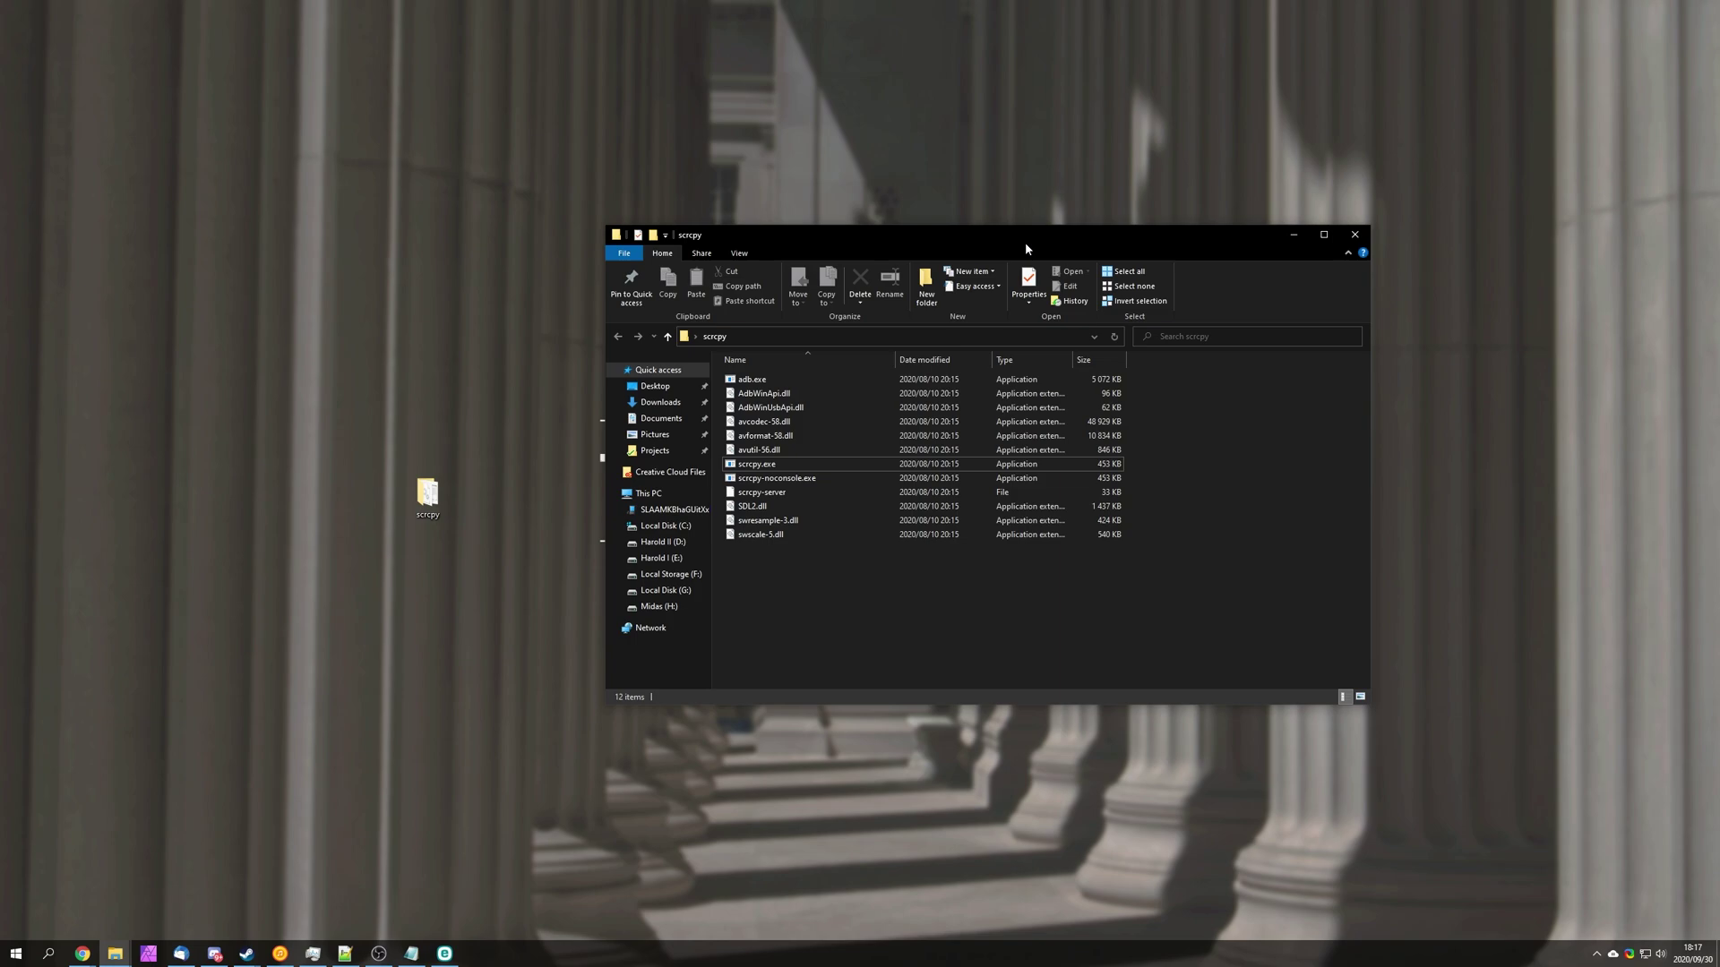
Launch scrcpy.exe from the folder and rotate the mirrored screen to landscape with Alt+R.
{"action": "double_click", "coordinate": [1021, 464]}
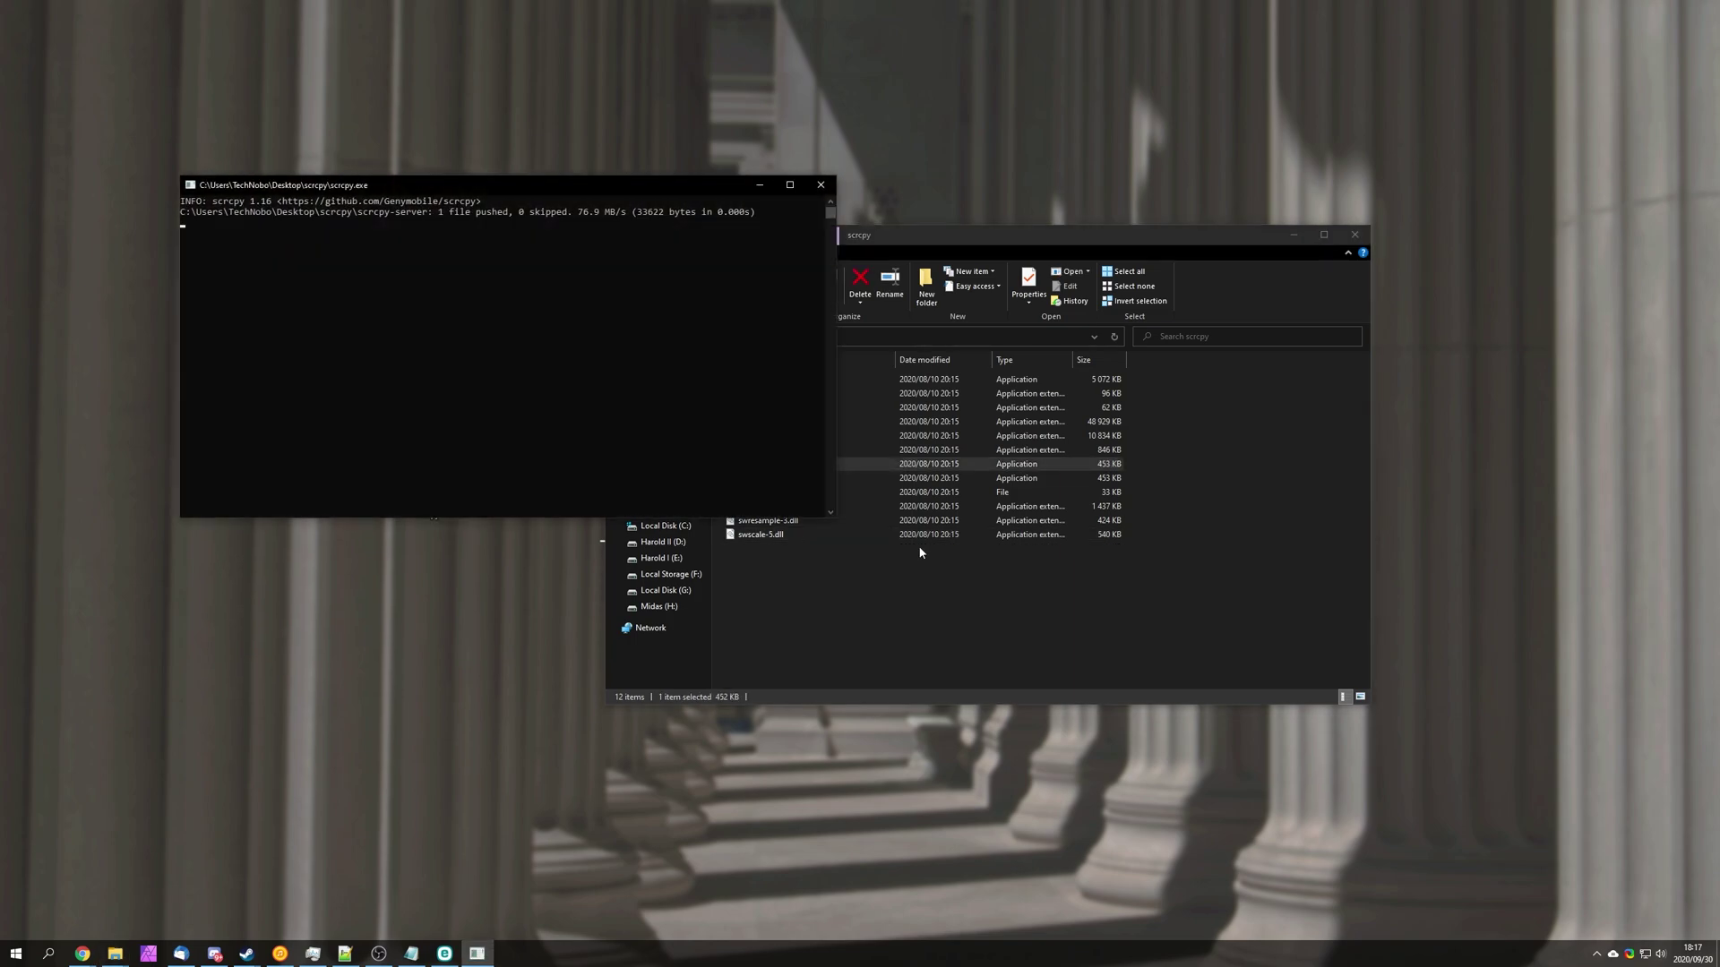
{"action": "left_click_drag", "start_coordinate": [652, 193], "coordinate": [651, 207]}
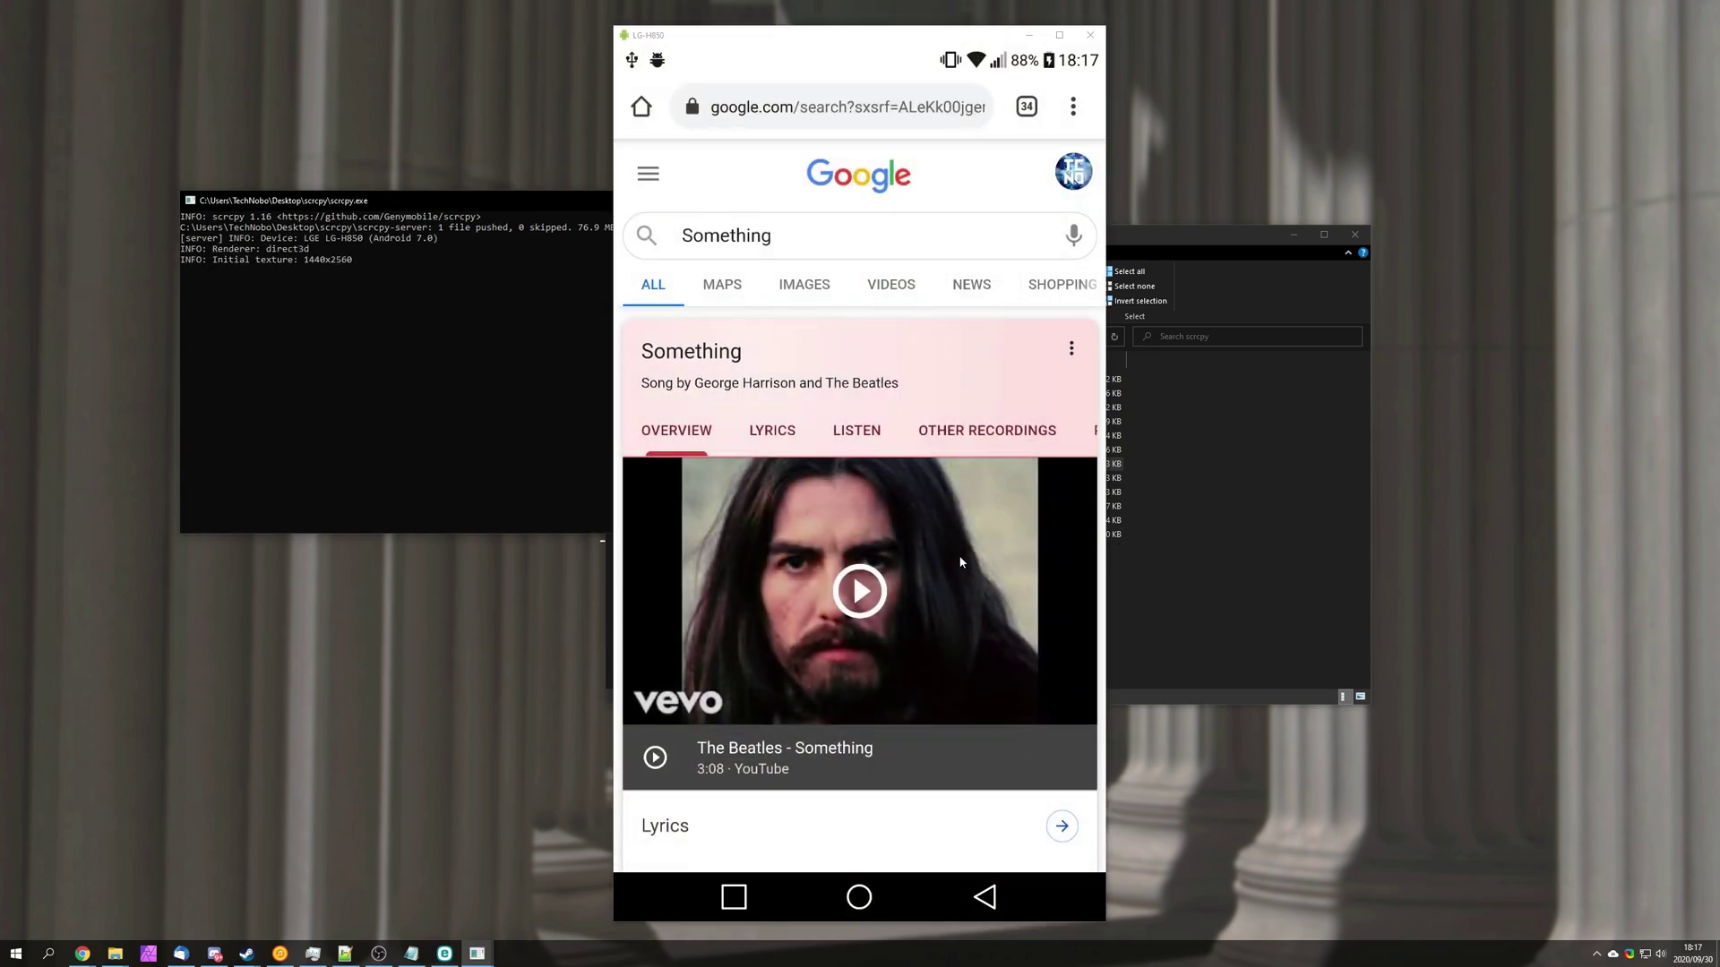
{"action": "key", "text": "alt+r"}
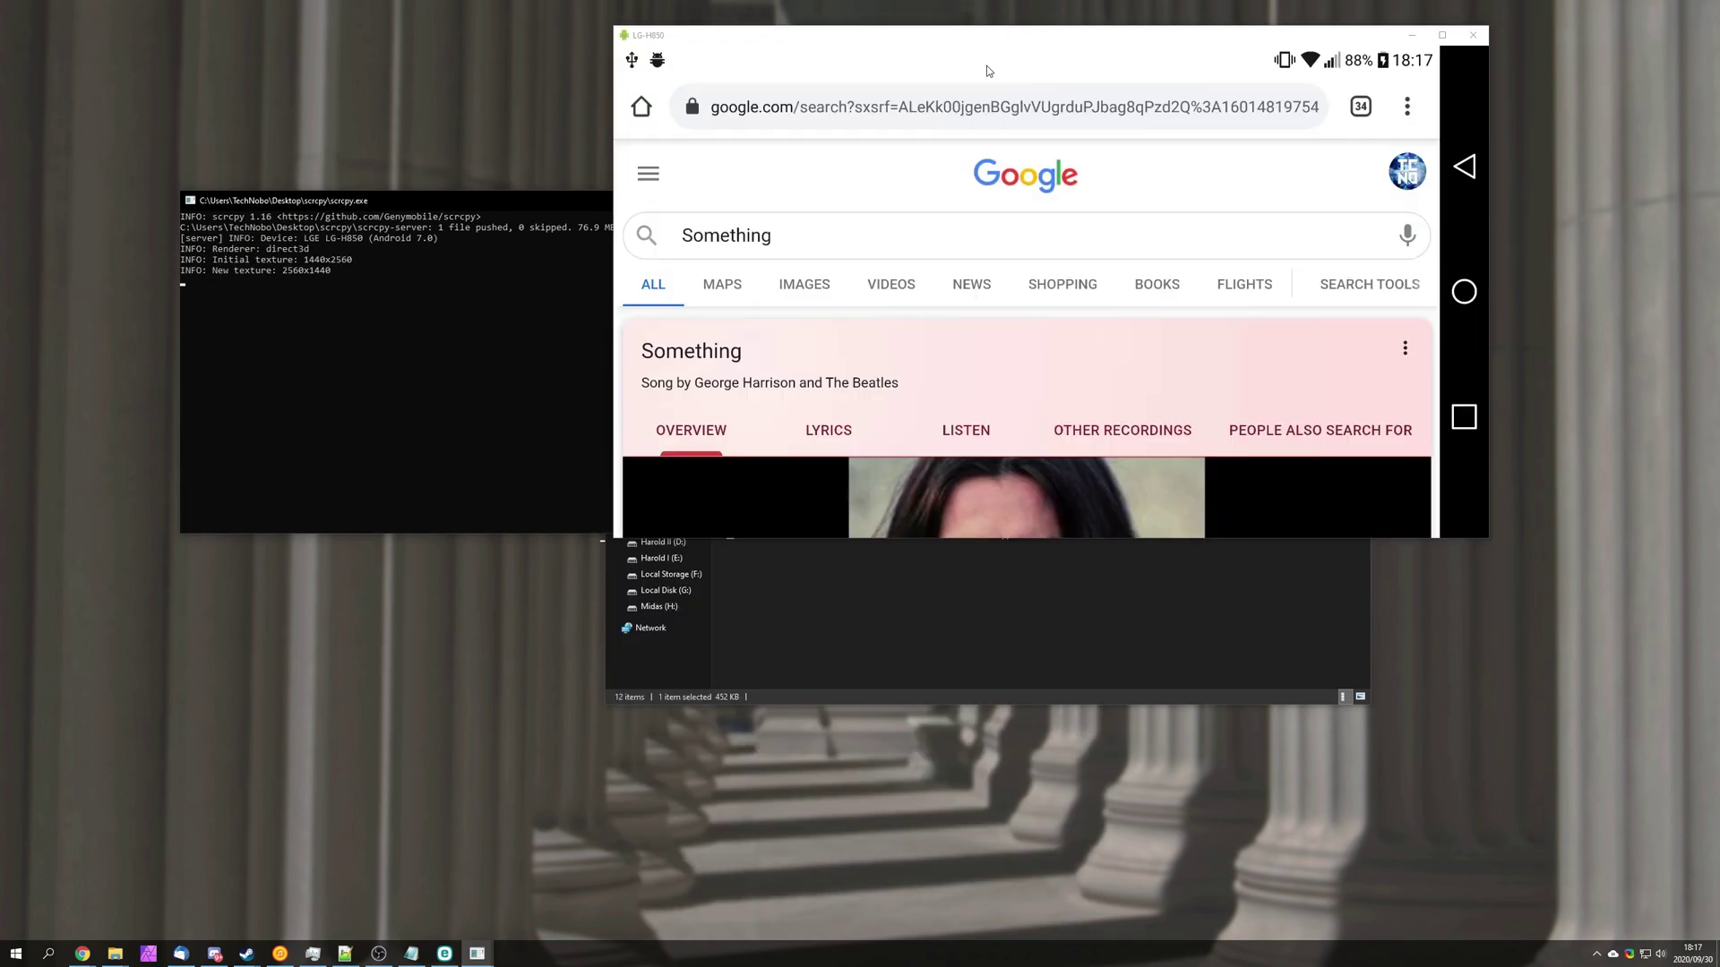
Open and close the phone's notification shade, reposition the mirror window, and scroll the page.
{"action": "key", "text": "alt+n"}
{"action": "left_click_drag", "start_coordinate": [1110, 34], "coordinate": [874, 205]}
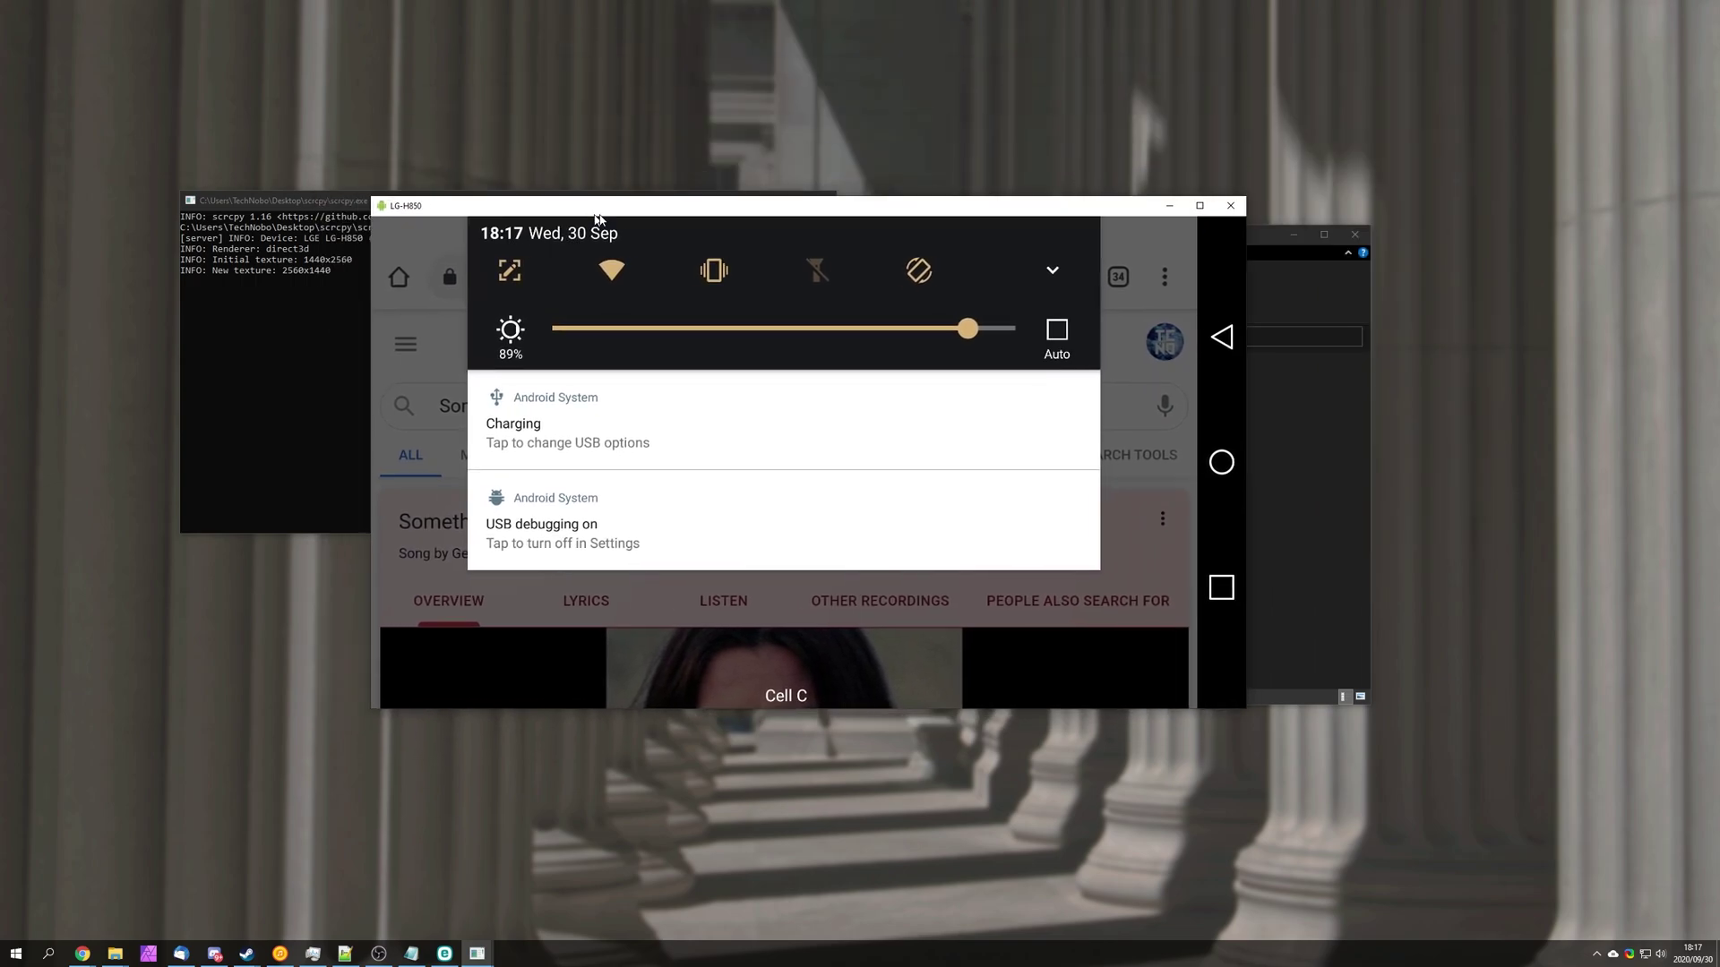
{"action": "left_click", "coordinate": [948, 400]}
{"action": "scroll", "coordinate": [929, 372], "scroll_direction": "down", "scroll_amount": 5}
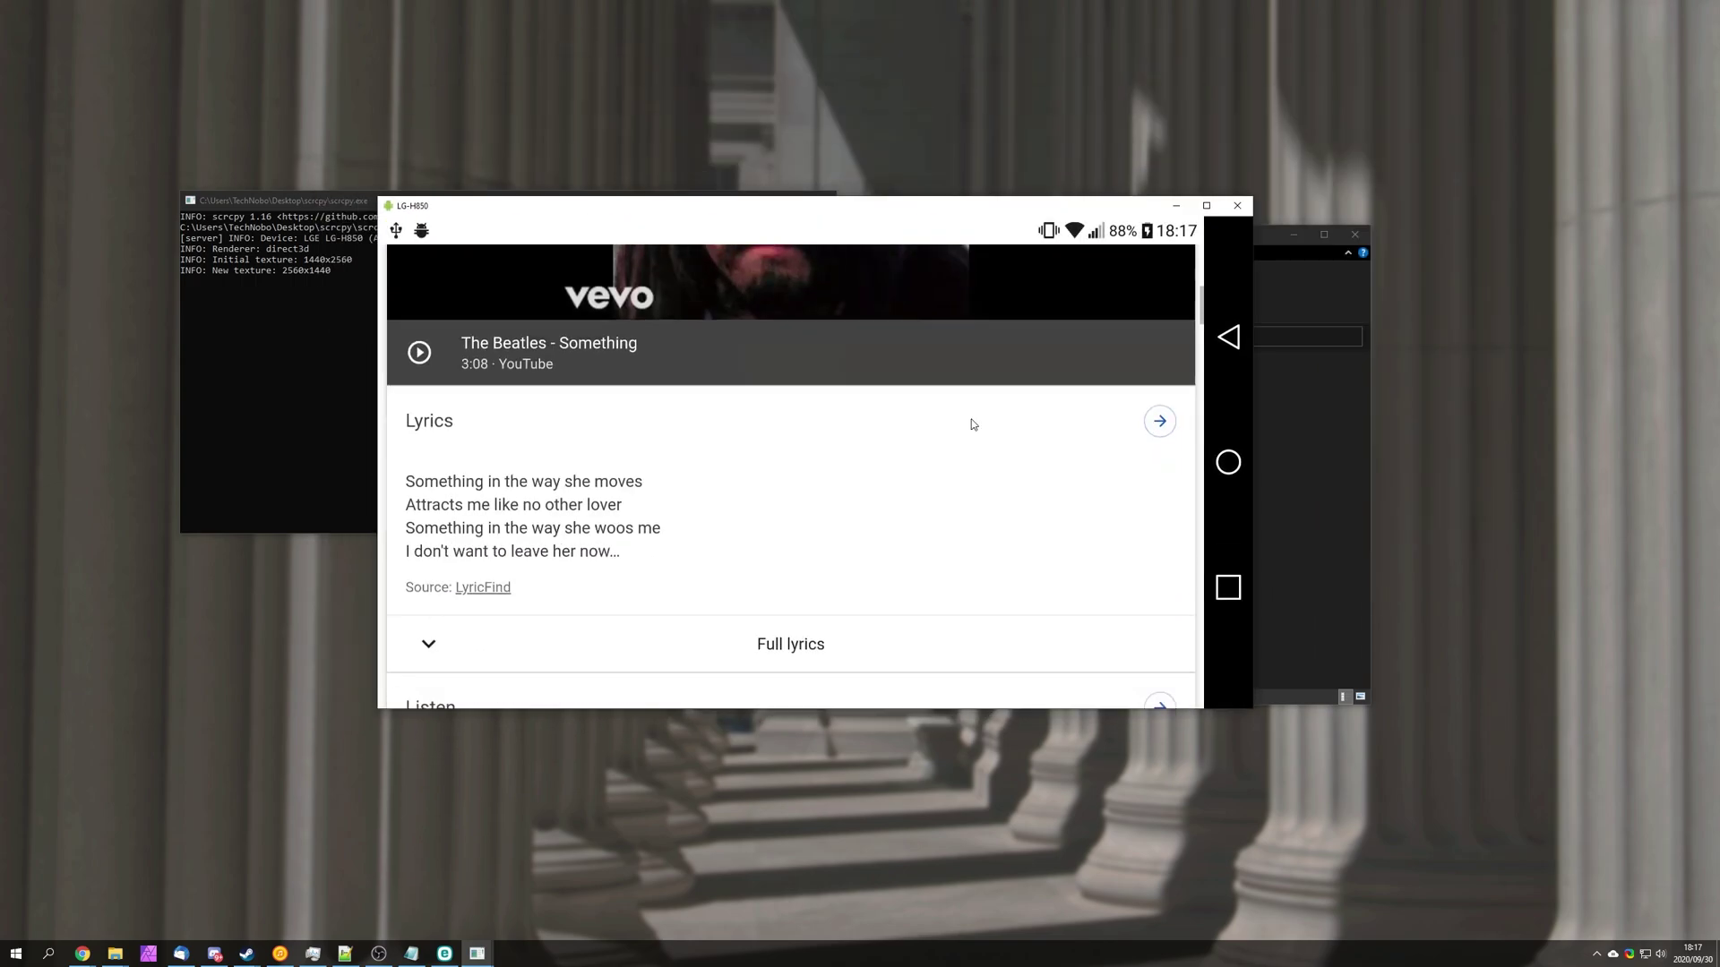